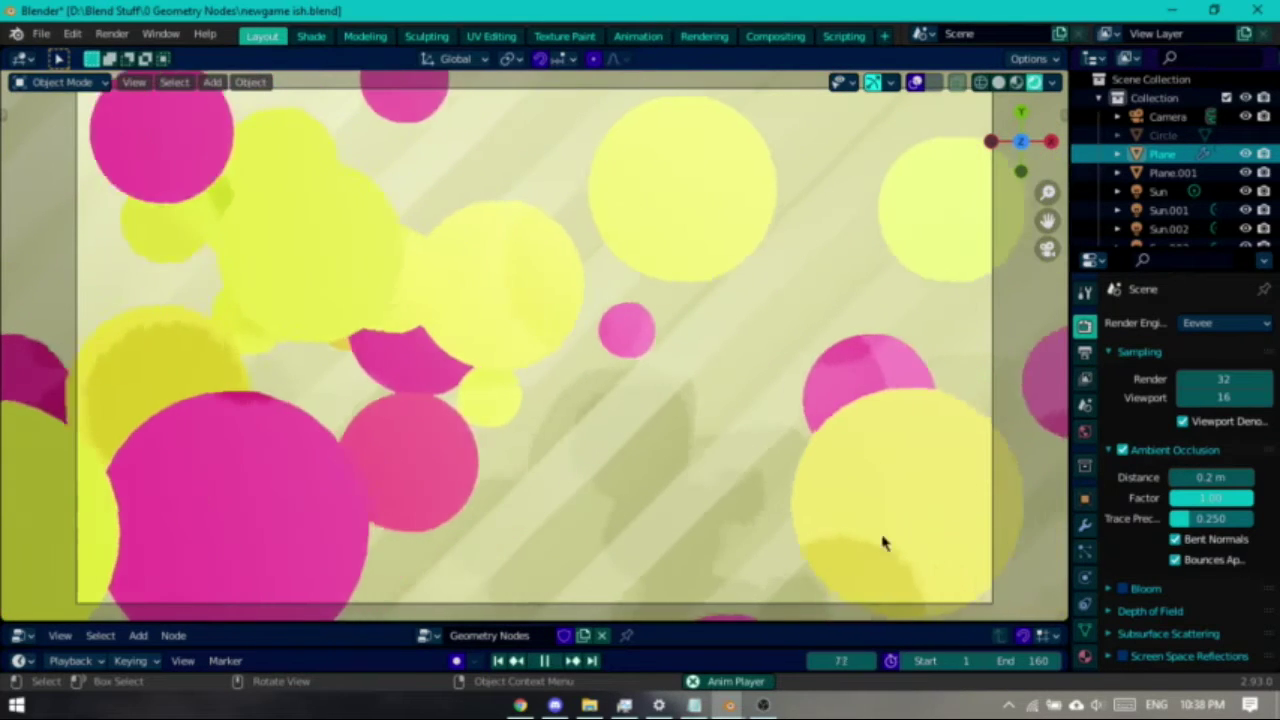
# Stop the playback, show the overlays and inspect the scene's lights from outside, finishing in camera view.
pyautogui.press('space')
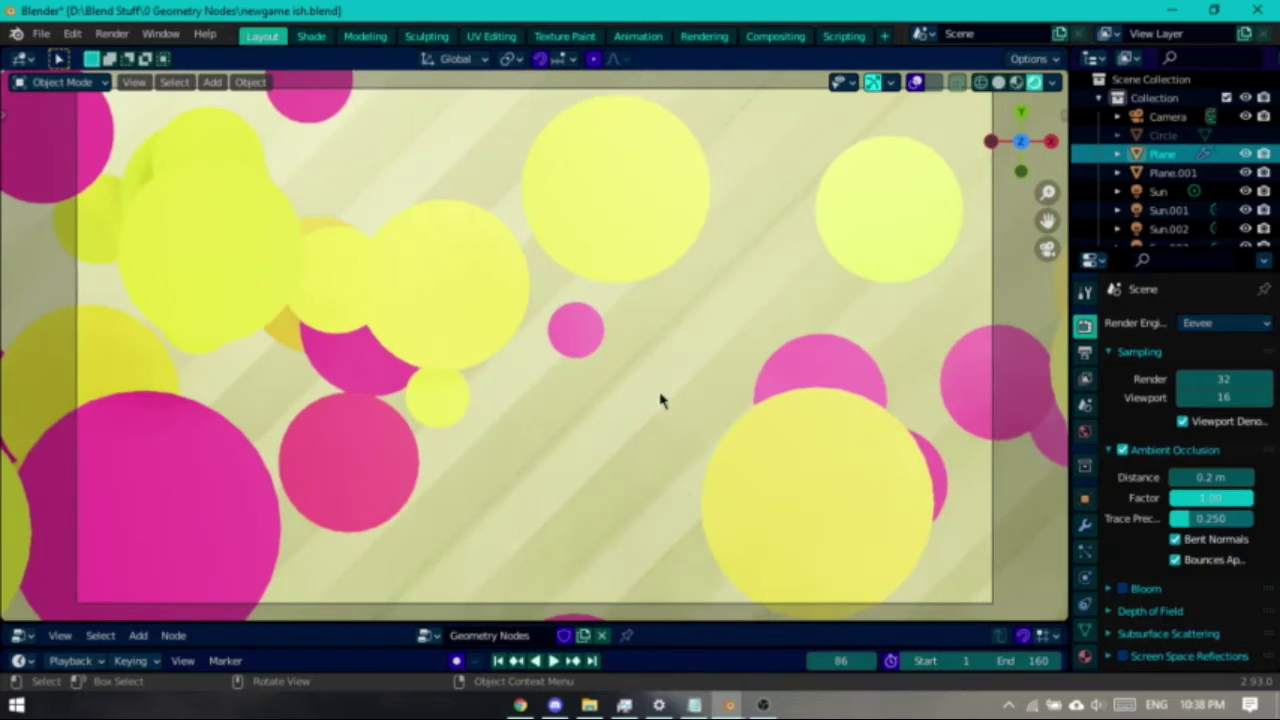
pyautogui.click(915, 82)
pyautogui.moveTo(726, 360); pyautogui.dragTo(614, 294, button='middle')
pyautogui.click(447, 440)
pyautogui.moveTo(447, 440); pyautogui.dragTo(533, 373, button='middle')
pyautogui.click(652, 213)
pyautogui.moveTo(654, 200); pyautogui.dragTo(737, 357, button='middle')
pyautogui.press('KP_0')
pyautogui.moveTo(848, 628); pyautogui.dragTo(435, 263, button='middle')
pyautogui.press('KP_0')
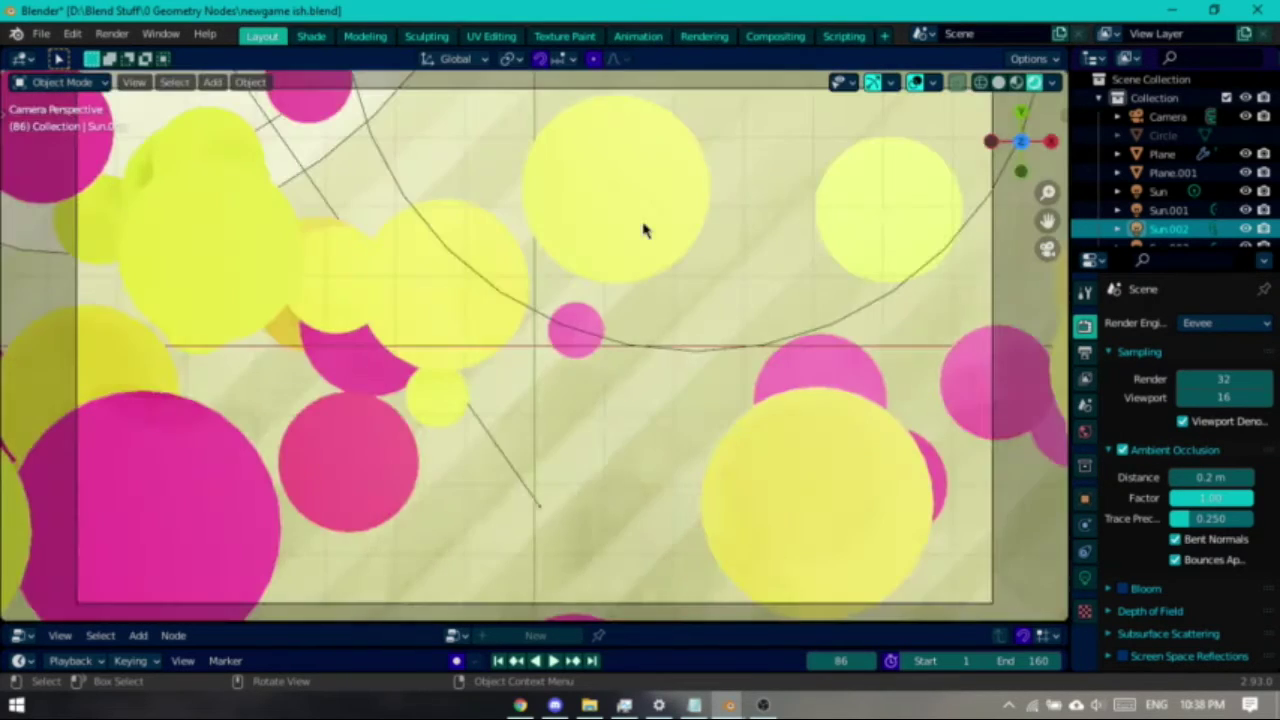
# Return to frame 1 and select the circles object with overlays hidden, giving its Geometry Nodes tree more room.
pyautogui.hotkey('shift', 'Left')
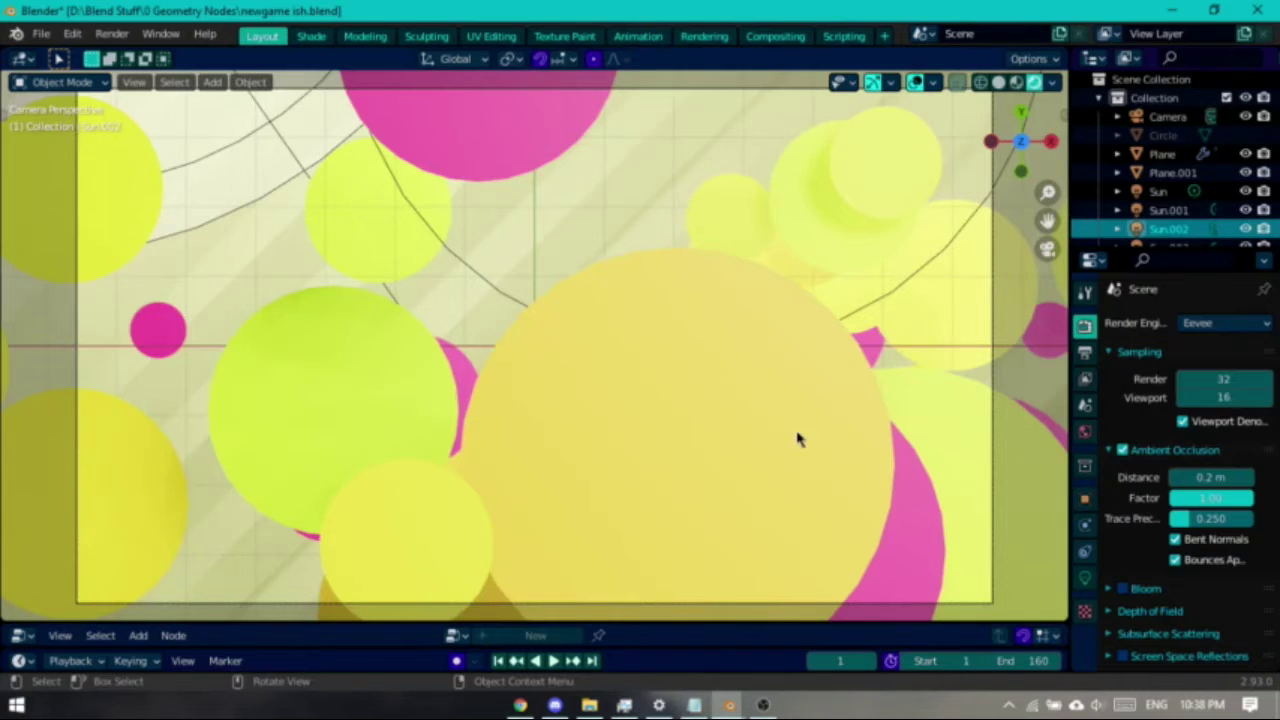
pyautogui.click(797, 438)
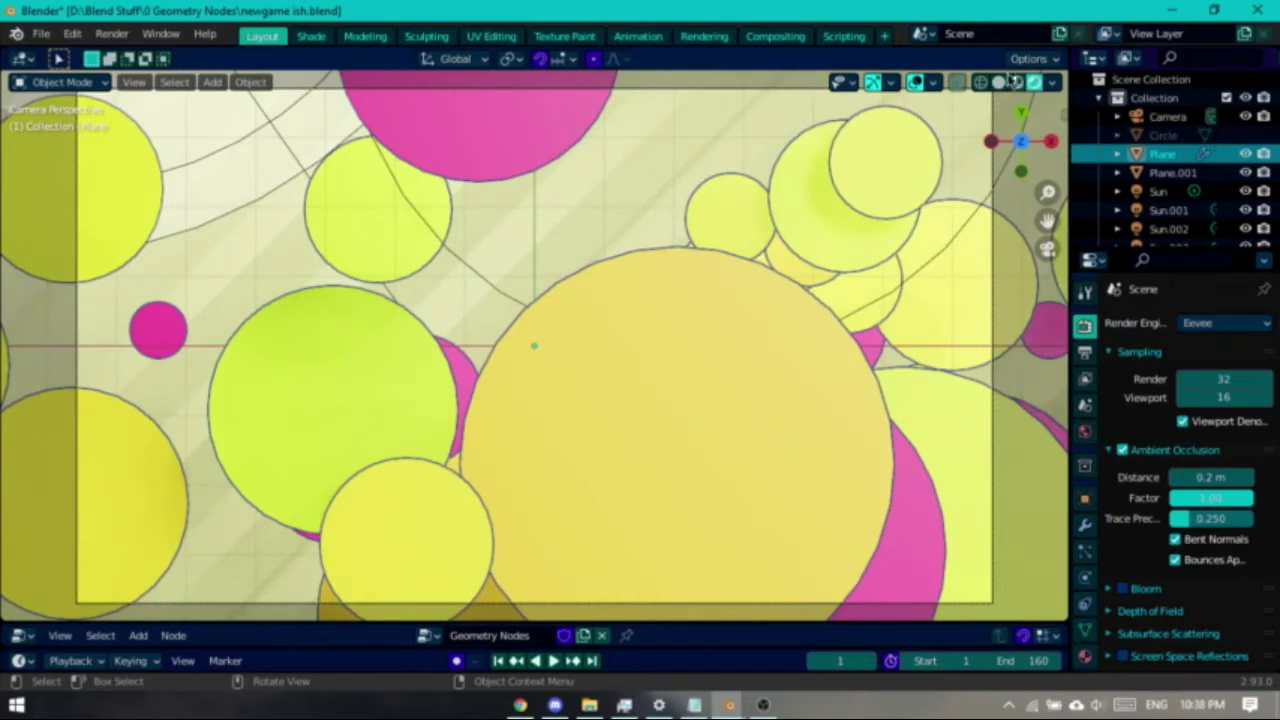
pyautogui.click(917, 84)
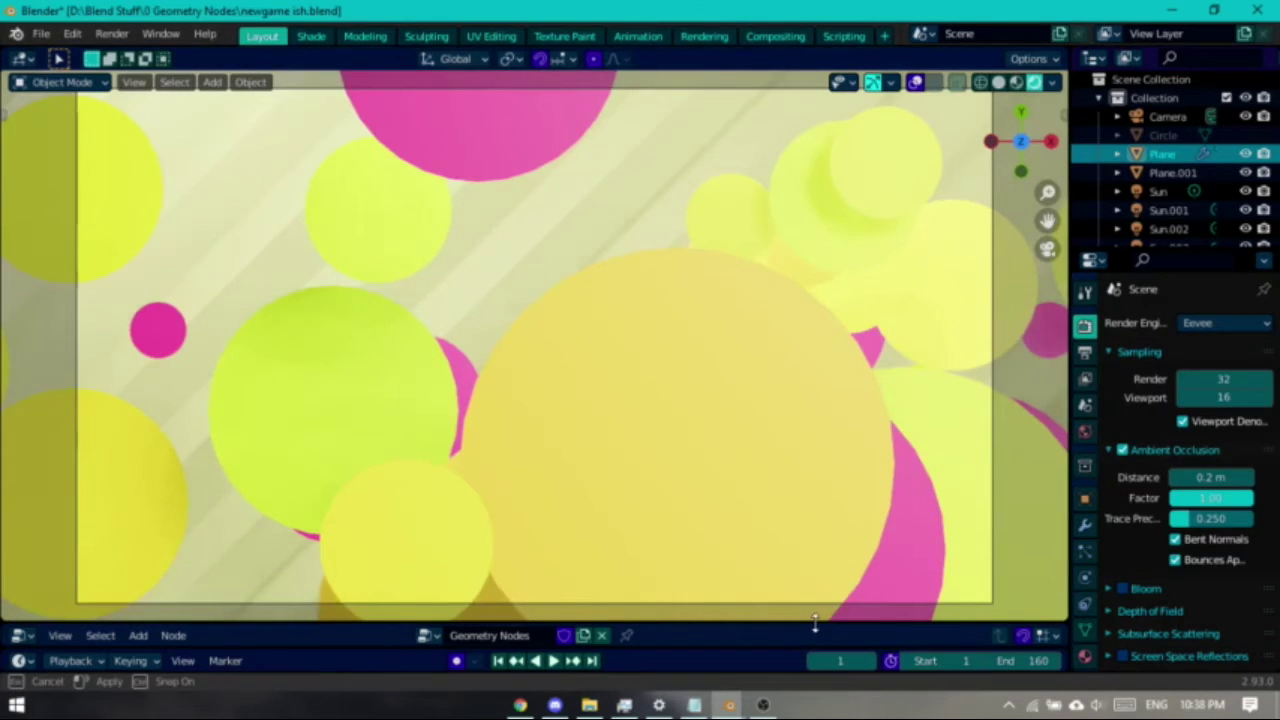
pyautogui.moveTo(815, 618); pyautogui.dragTo(775, 207)
# Examine the circles' node tree from the group input through the Attribute Randomize nodes to the group output.
pyautogui.moveTo(694, 317); pyautogui.dragTo(500, 309, button='middle')
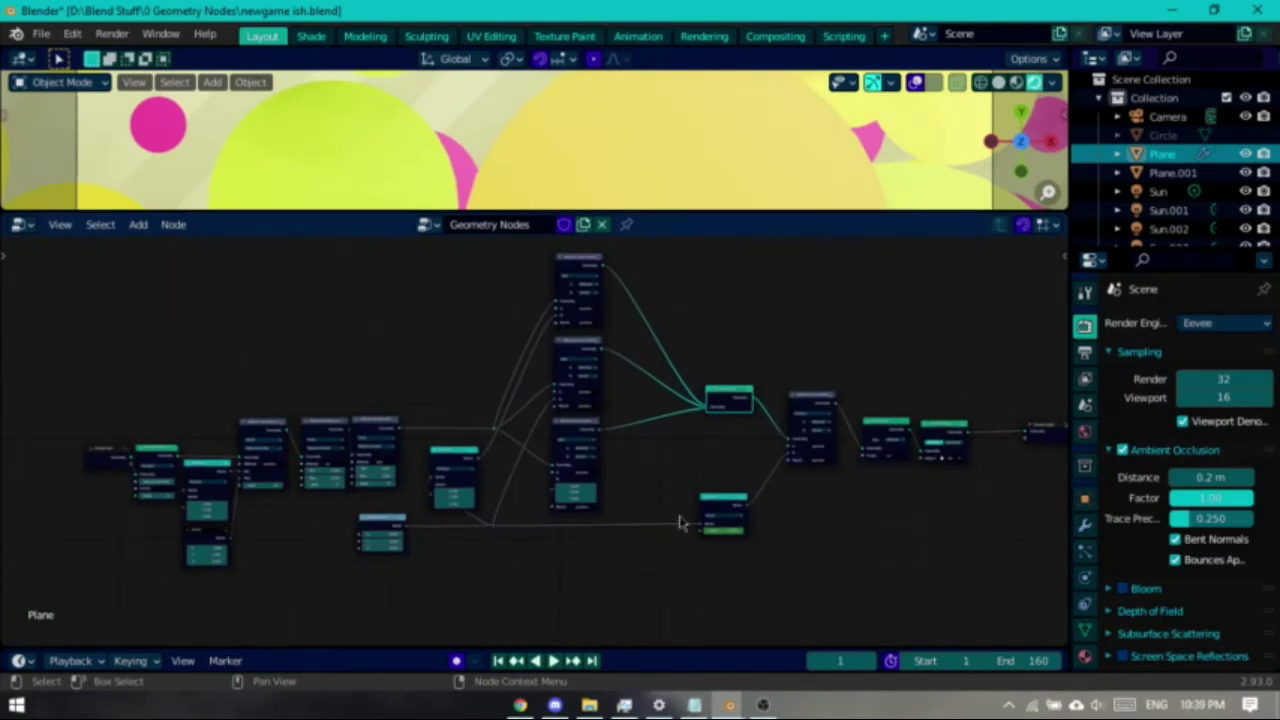
pyautogui.moveTo(740, 360); pyautogui.dragTo(702, 369, button='middle')
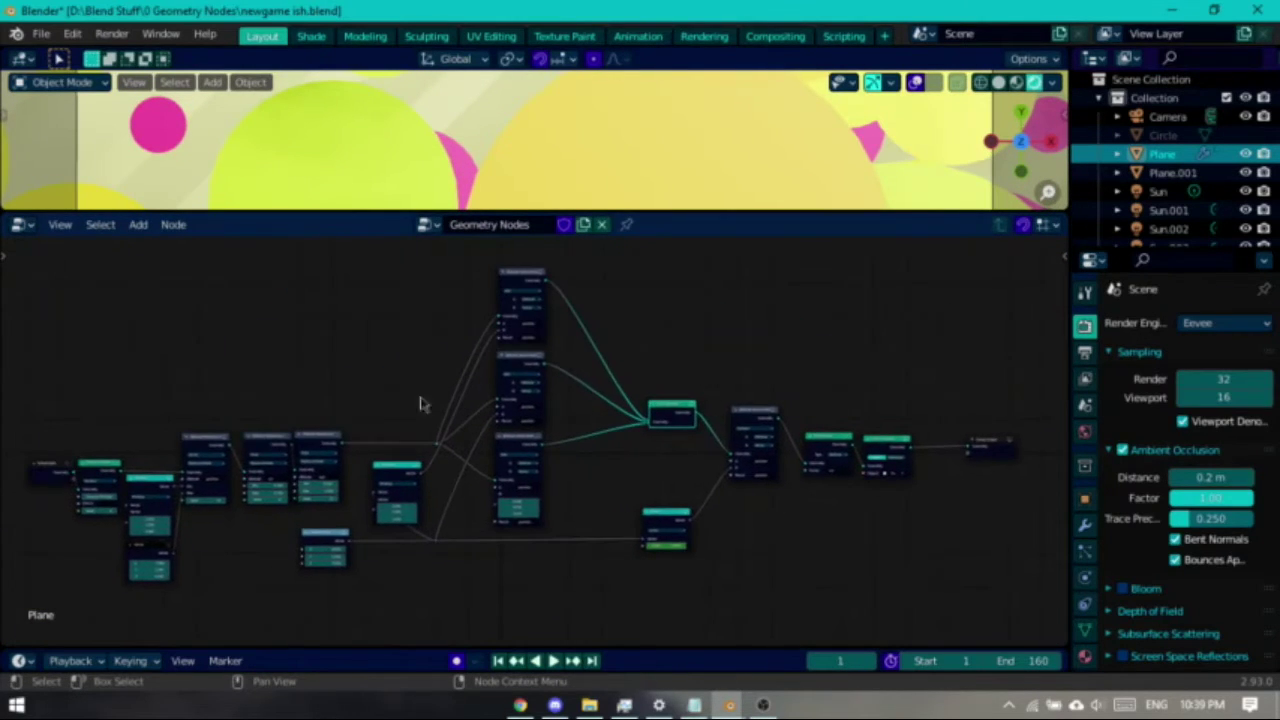
pyautogui.moveTo(535, 491); pyautogui.dragTo(624, 475, button='middle')
pyautogui.scroll(1, 643, 443)
pyautogui.scroll(2, 377, 470)
pyautogui.moveTo(331, 411); pyautogui.dragTo(342, 412)
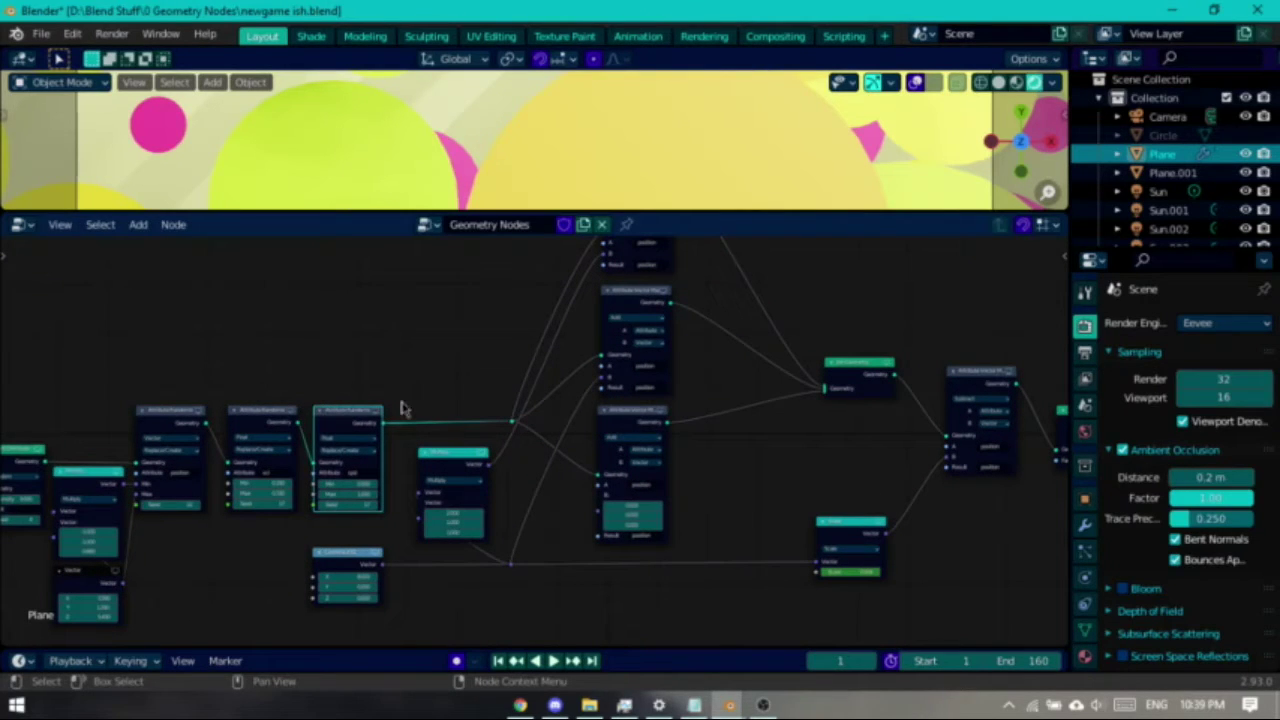
pyautogui.moveTo(915, 399); pyautogui.dragTo(626, 390, button='middle')
# Leave the camera view and inspect the repeated circle clusters in solid shading.
pyautogui.moveTo(738, 224); pyautogui.dragTo(738, 546)
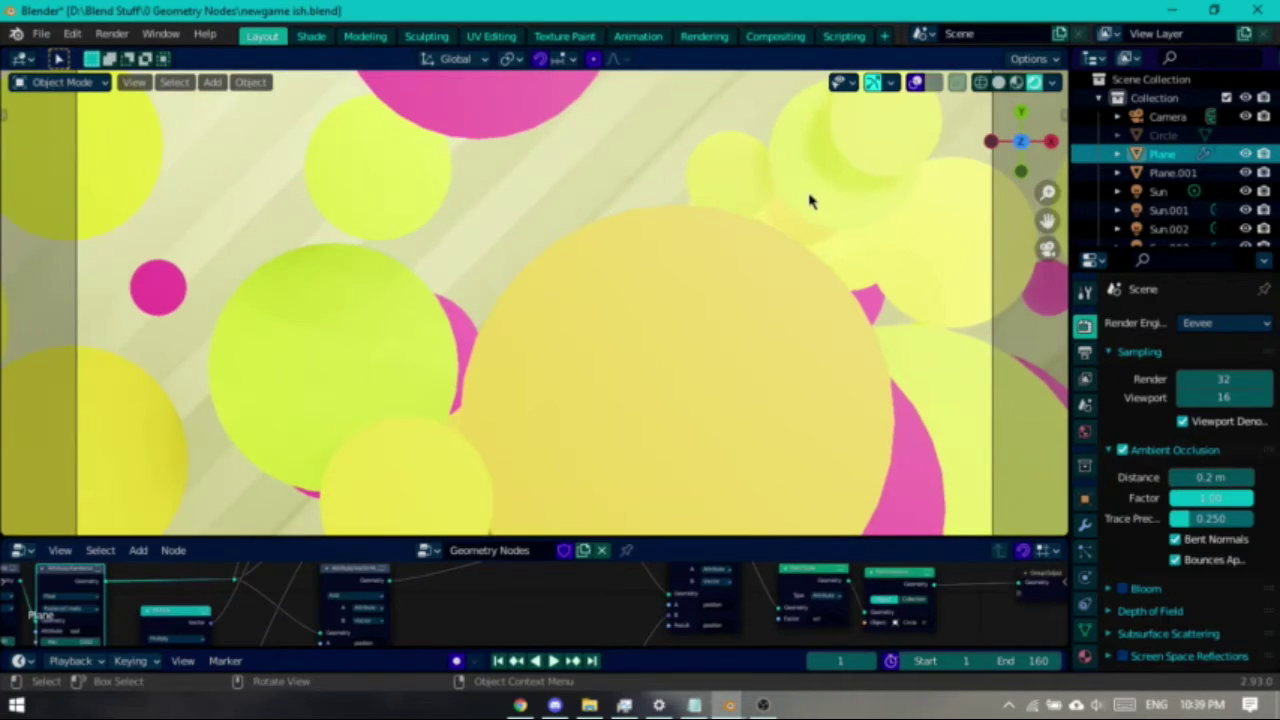
pyautogui.scroll(-6, 820, 265)
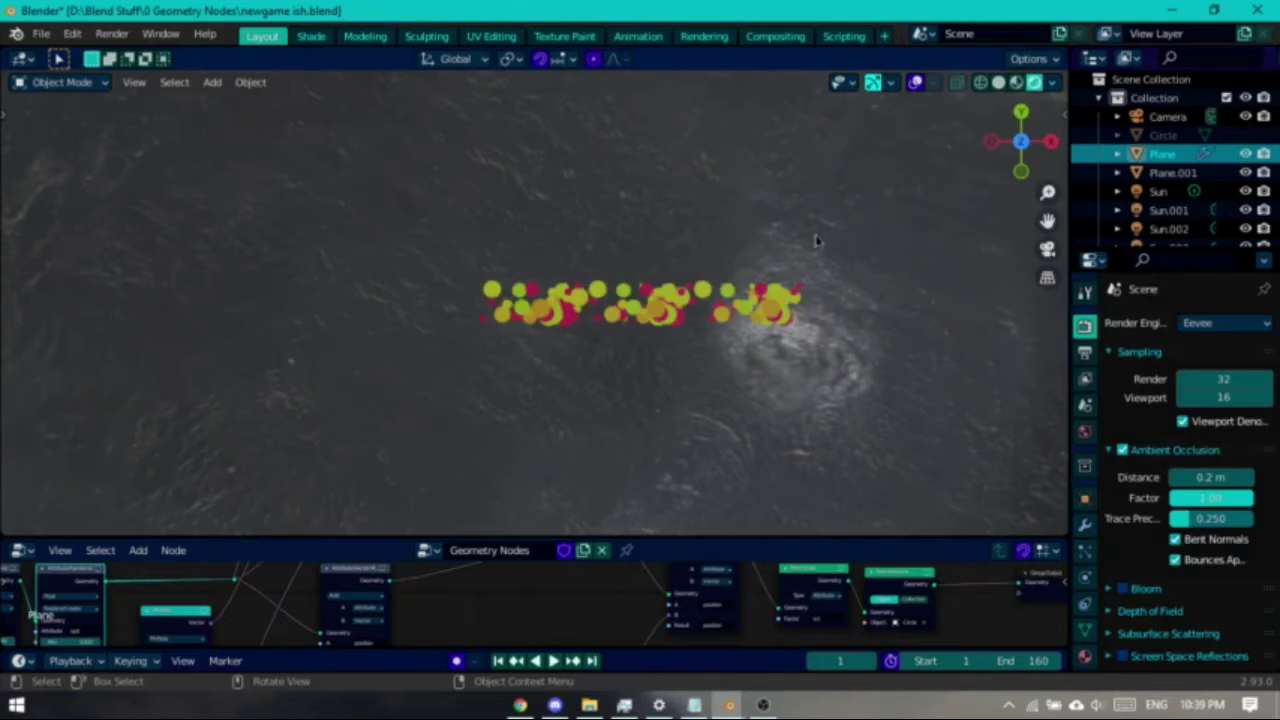
pyautogui.scroll(6, 857, 207)
pyautogui.click(998, 82)
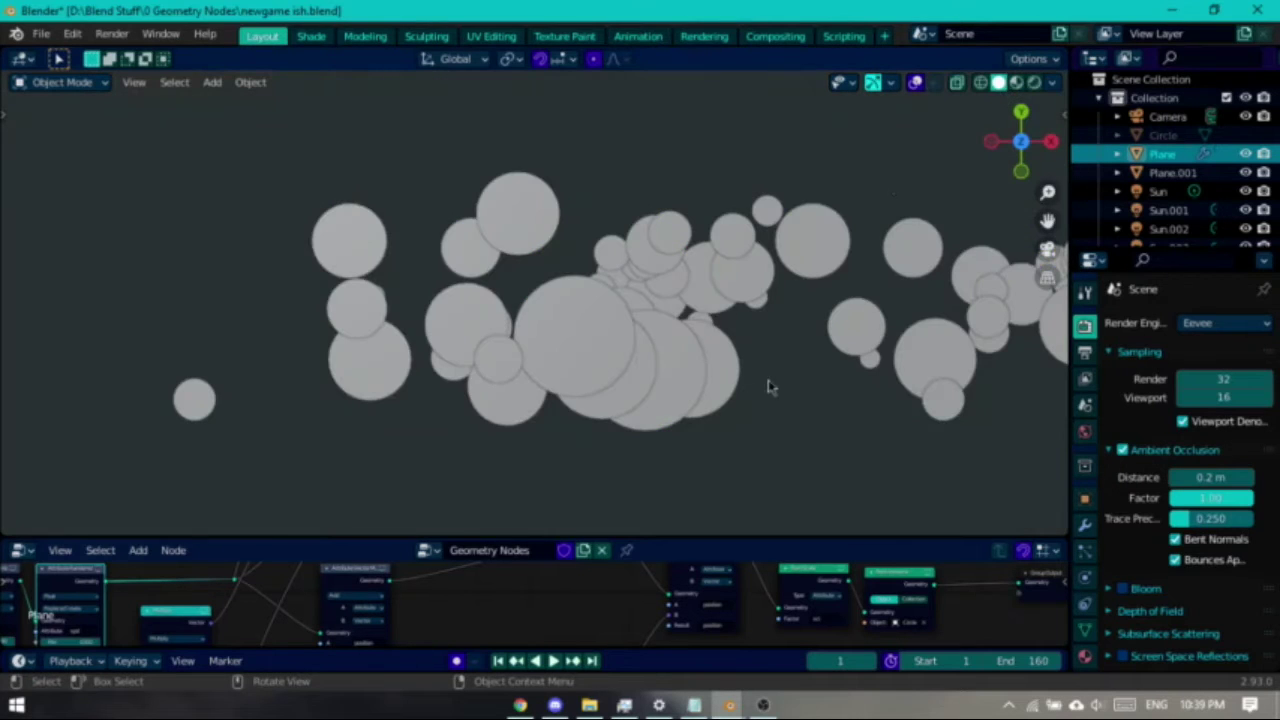
pyautogui.moveTo(908, 537); pyautogui.dragTo(900, 390)
pyautogui.scroll(-5, 690, 240)
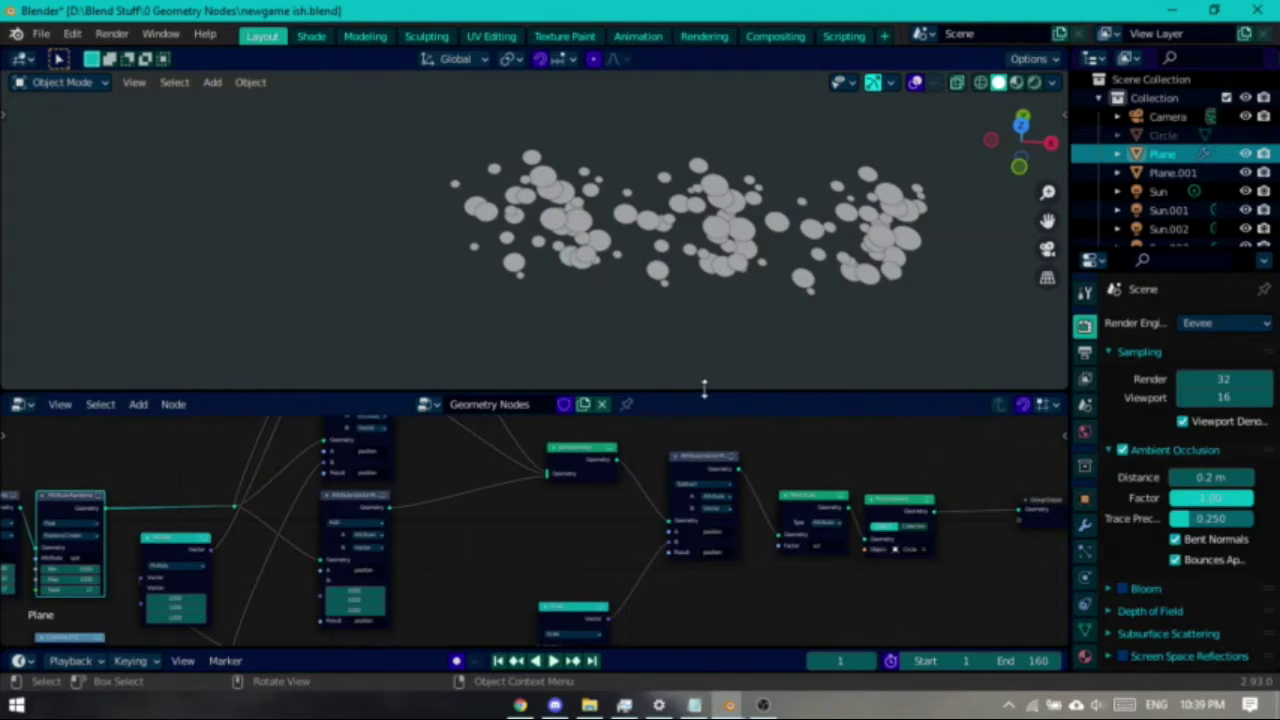
pyautogui.moveTo(706, 390); pyautogui.dragTo(702, 568)
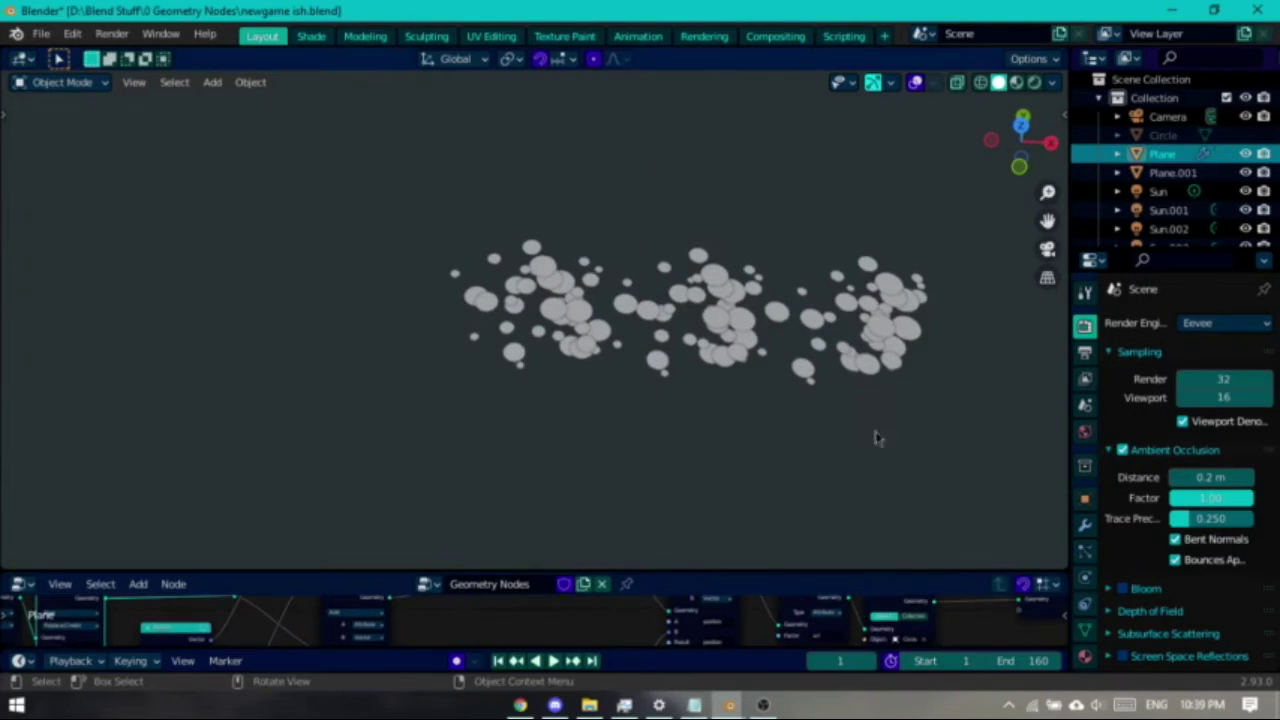
pyautogui.moveTo(902, 537); pyautogui.dragTo(881, 571)
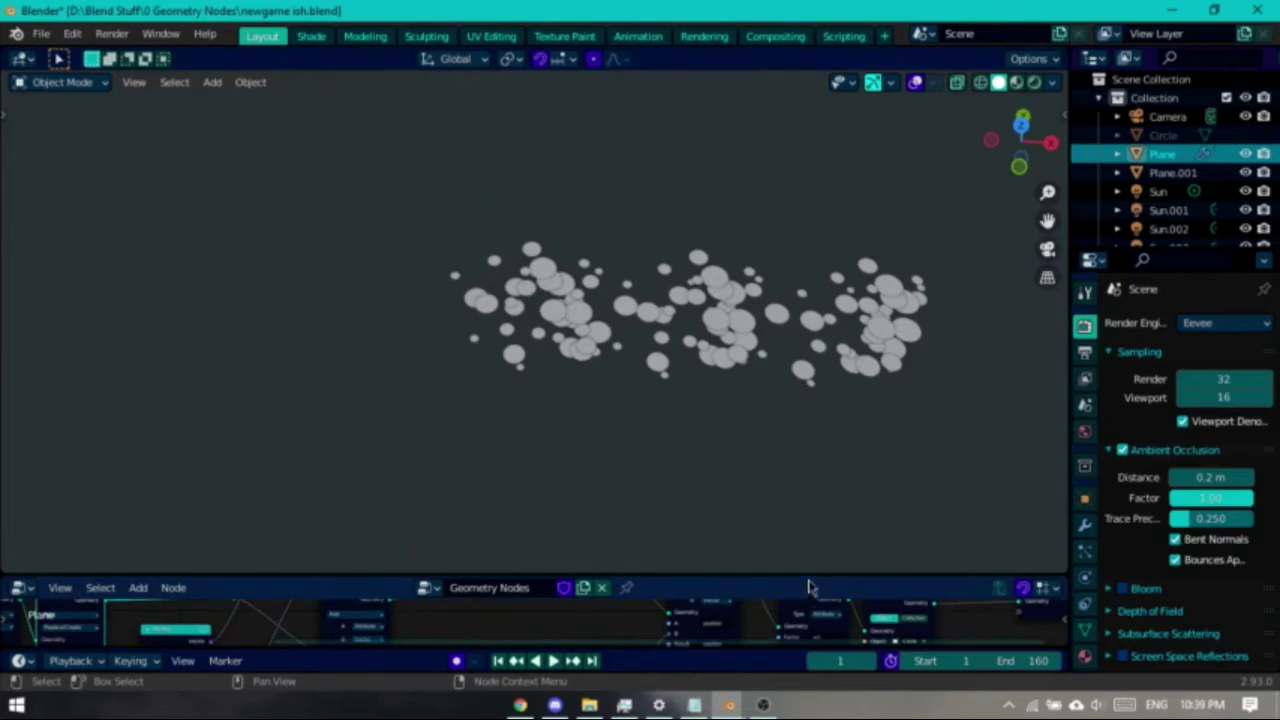
# Link the randomized geometry directly to the Subtract Attribute Vector Math node, bypassing Join Geometry, to isolate one circle cluster.
pyautogui.moveTo(797, 556); pyautogui.dragTo(790, 332)
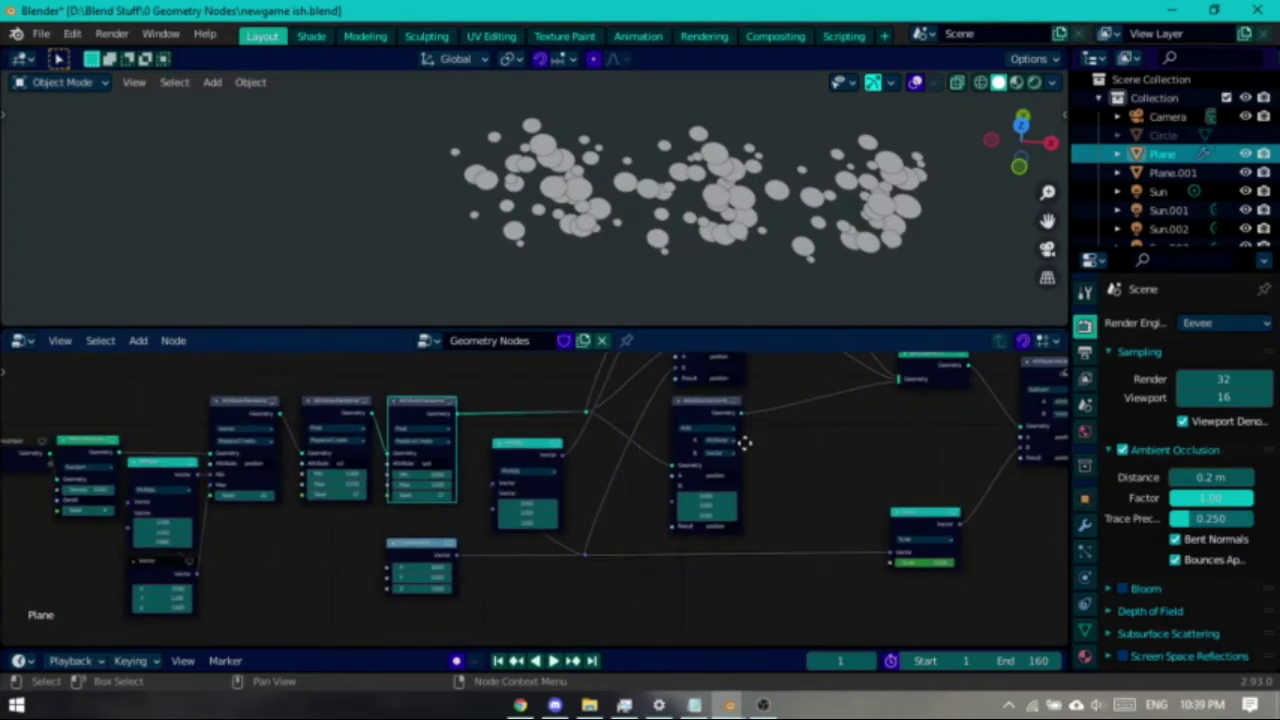
pyautogui.moveTo(318, 462); pyautogui.dragTo(752, 471)
pyautogui.scroll(3, 549, 190)
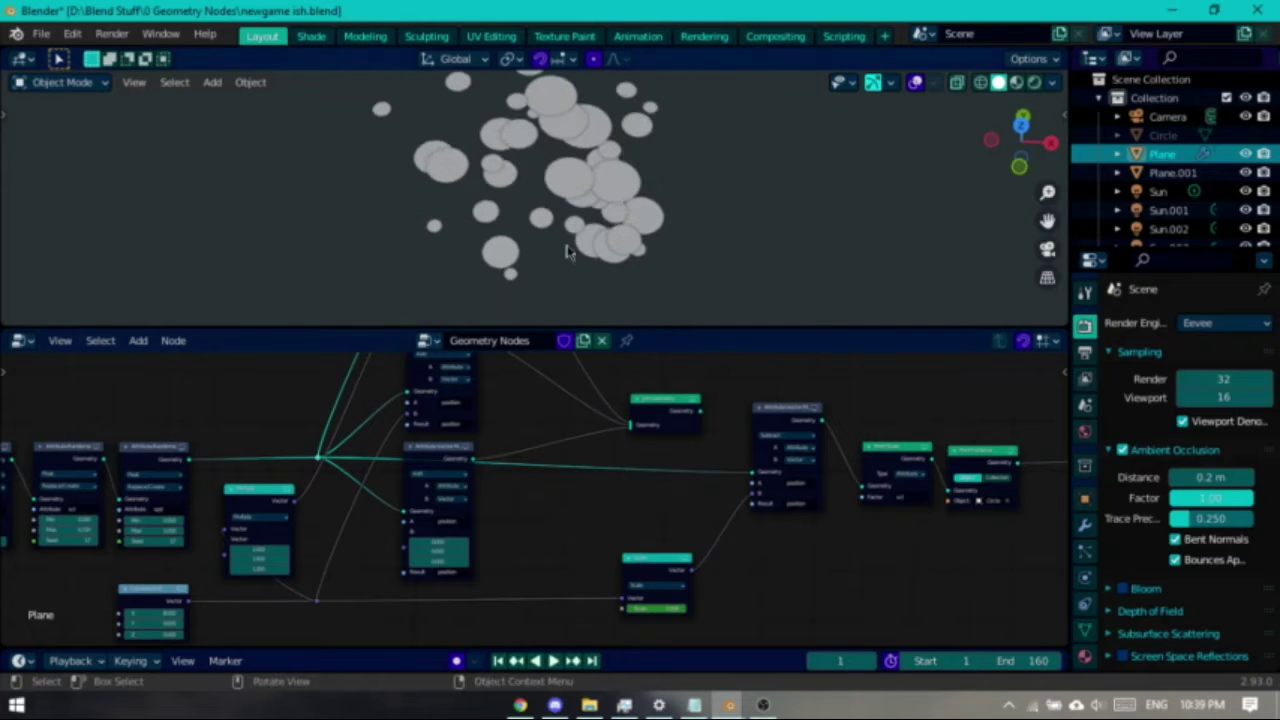
pyautogui.keyDown('shift'); pyautogui.moveTo(567, 252); pyautogui.dragTo(579, 256, button='middle'); pyautogui.keyUp('shift')
pyautogui.moveTo(516, 591); pyautogui.dragTo(1060, 594, button='middle')
pyautogui.moveTo(568, 577); pyautogui.dragTo(625, 505, button='middle')
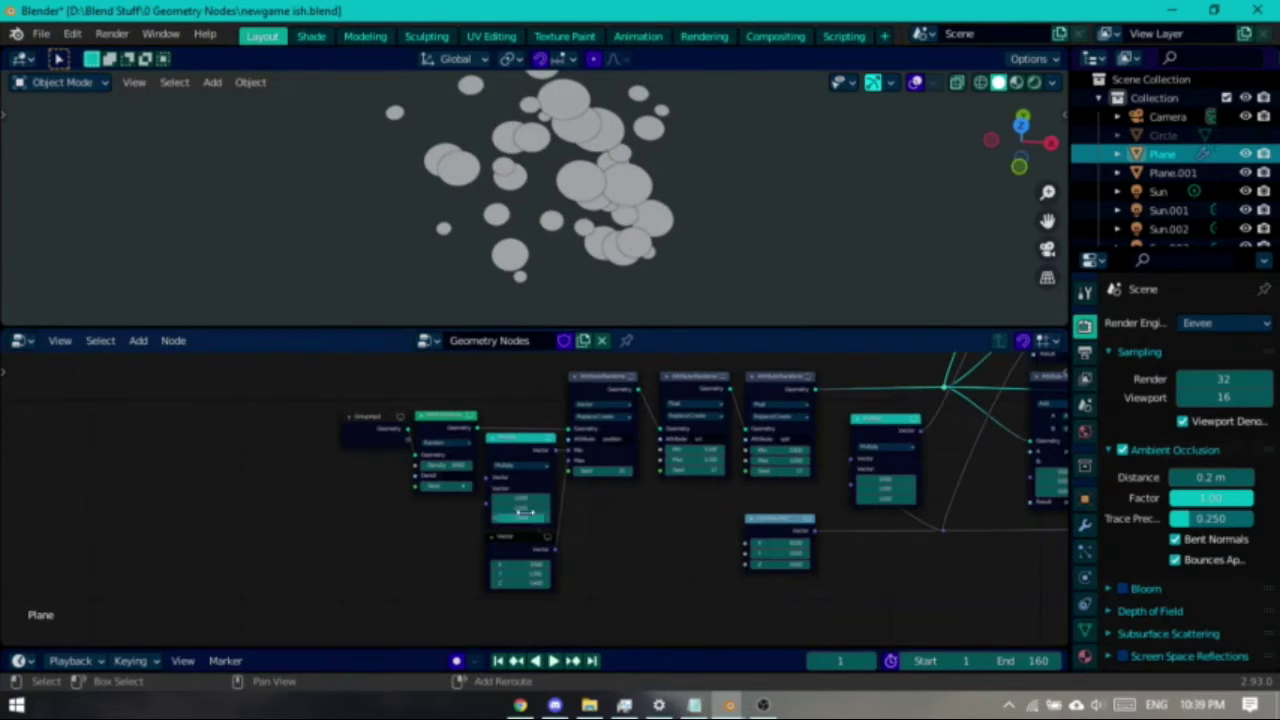
# Try different values in the Multiply vector node feeding the position randomization, and undo the test changes.
pyautogui.moveTo(528, 512); pyautogui.dragTo(560, 512)
pyautogui.moveTo(640, 292); pyautogui.dragTo(620, 203, button='middle')
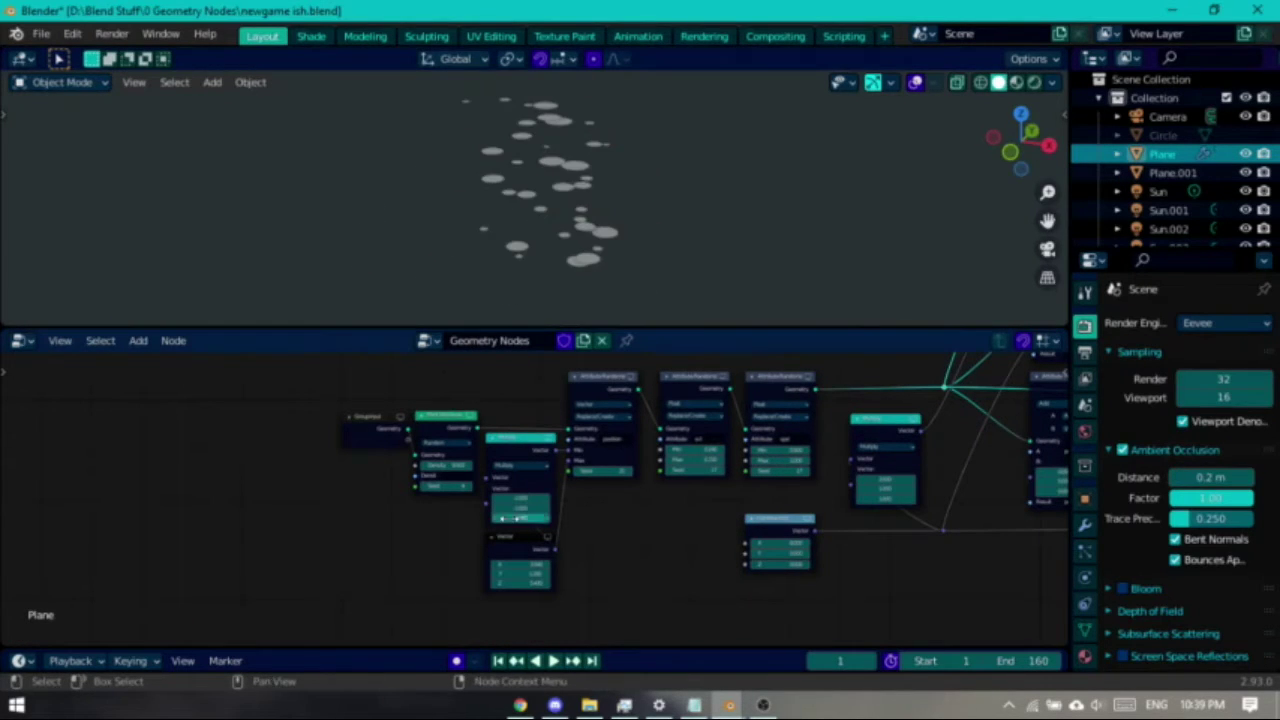
pyautogui.moveTo(514, 519); pyautogui.dragTo(545, 519)
pyautogui.hotkey('ctrl', 'z')
pyautogui.hotkey('ctrl', 'z')
# Examine the three offset Add nodes, Join Geometry and the downstream Subtract, Point Scale and Point Instance nodes.
pyautogui.moveTo(871, 537); pyautogui.dragTo(560, 565, button='middle')
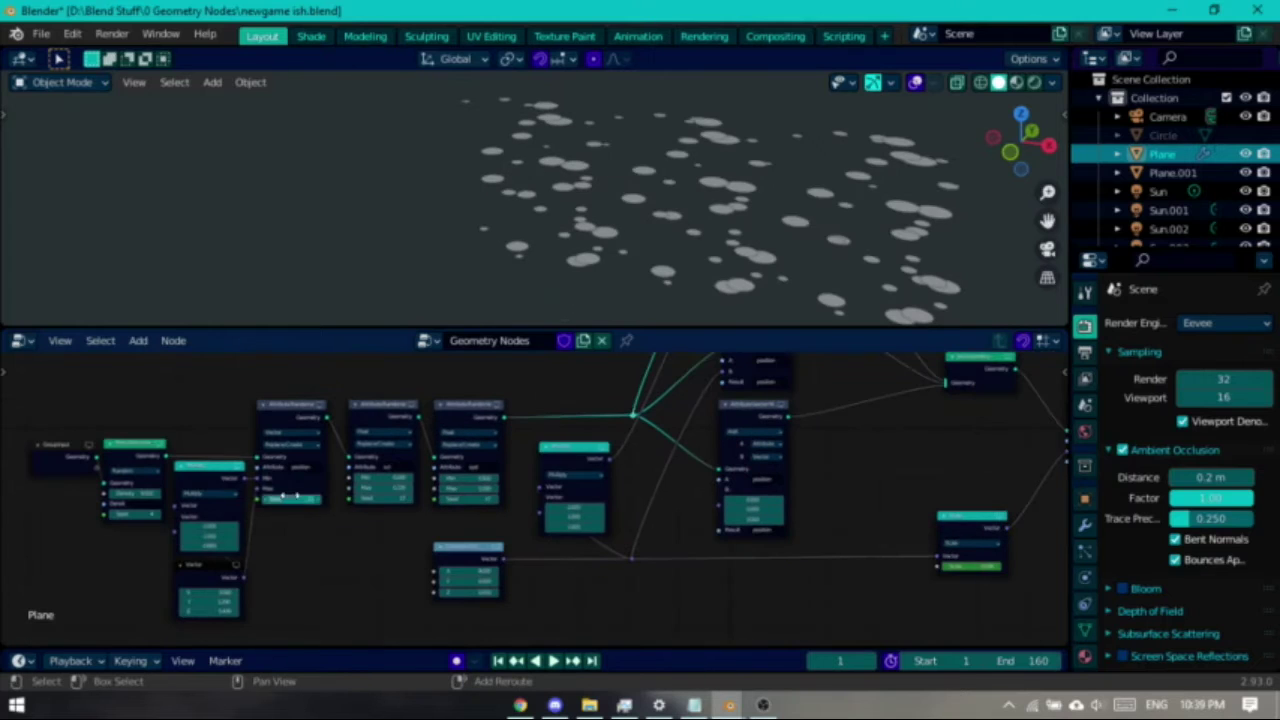
pyautogui.moveTo(686, 355); pyautogui.dragTo(505, 620, button='middle')
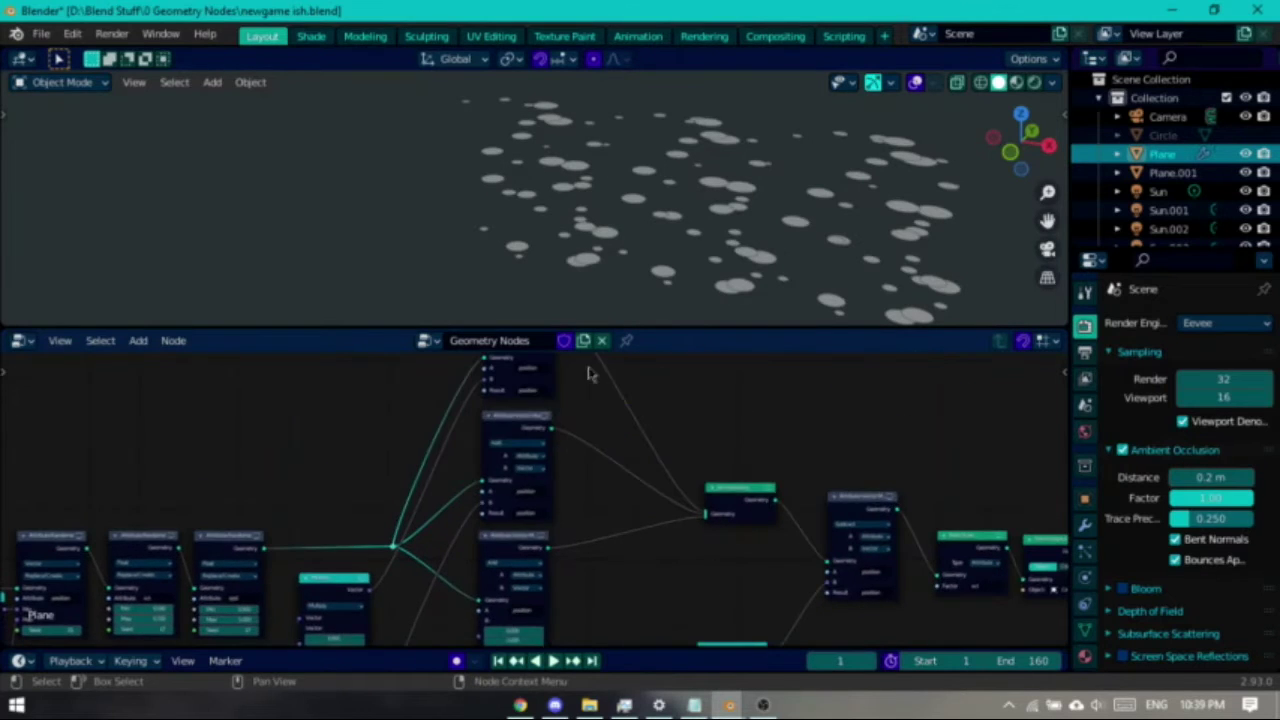
pyautogui.moveTo(590, 366); pyautogui.dragTo(466, 658)
pyautogui.moveTo(617, 535); pyautogui.dragTo(603, 629, button='middle')
pyautogui.scroll(-1, 690, 560)
pyautogui.moveTo(705, 552); pyautogui.dragTo(621, 465, button='middle')
pyautogui.click(638, 517)
pyautogui.moveTo(844, 481); pyautogui.dragTo(531, 447, button='middle')
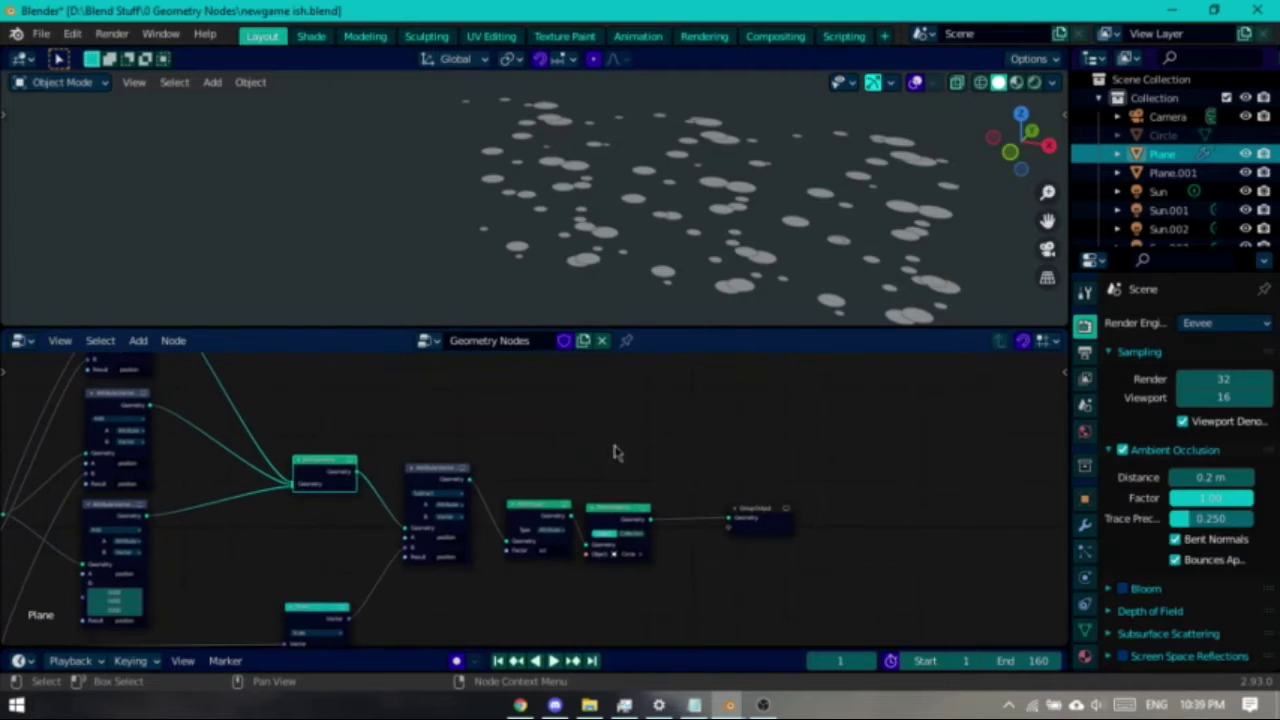
# Play the circle animation, stop it and inspect the circles and backdrop in the enlarged viewport.
pyautogui.moveTo(735, 174); pyautogui.dragTo(785, 230, button='middle')
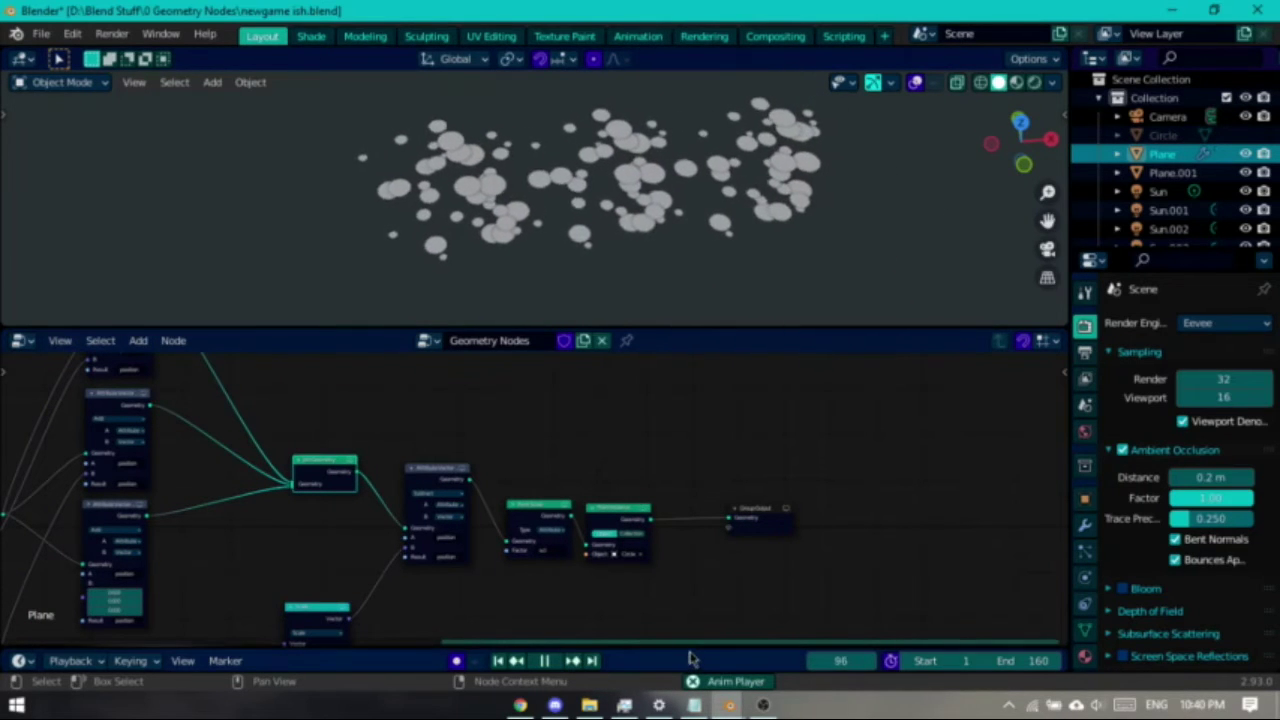
pyautogui.press('space')
pyautogui.moveTo(790, 327); pyautogui.dragTo(790, 603)
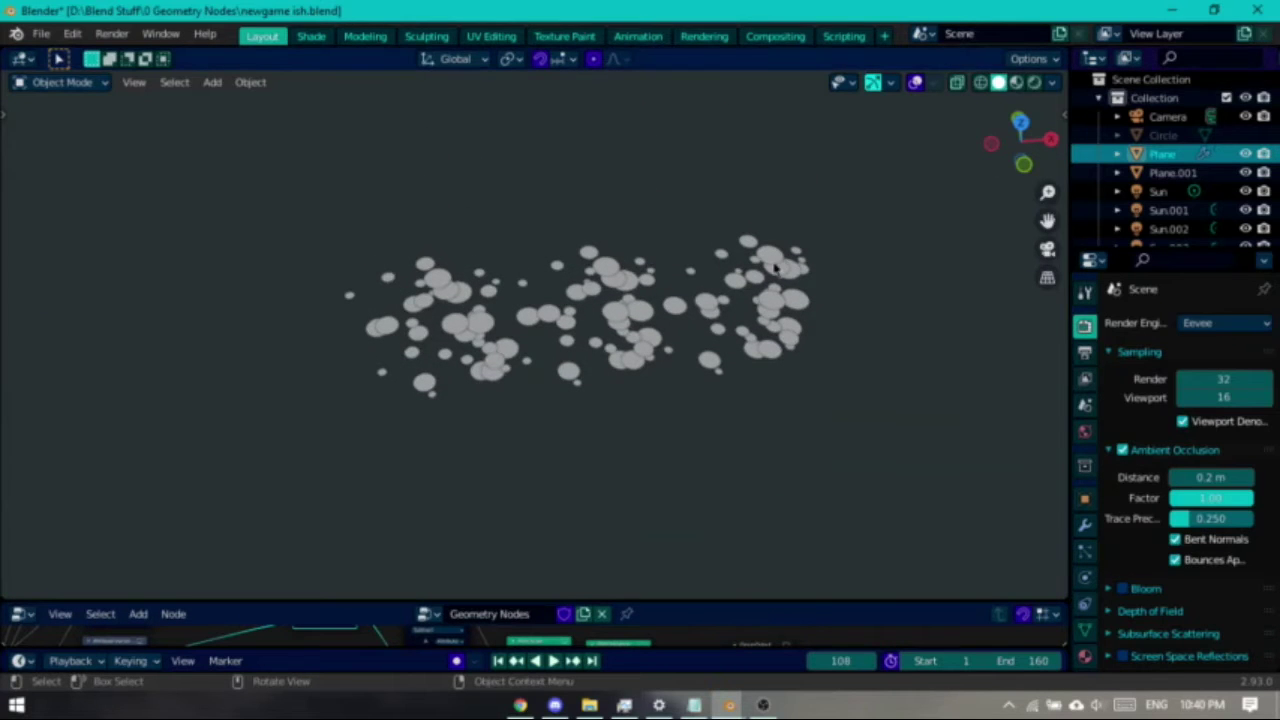
pyautogui.press('KP_0')
pyautogui.scroll(-5, 735, 276)
pyautogui.moveTo(735, 276); pyautogui.dragTo(683, 195, button='middle')
pyautogui.scroll(-6, 680, 257)
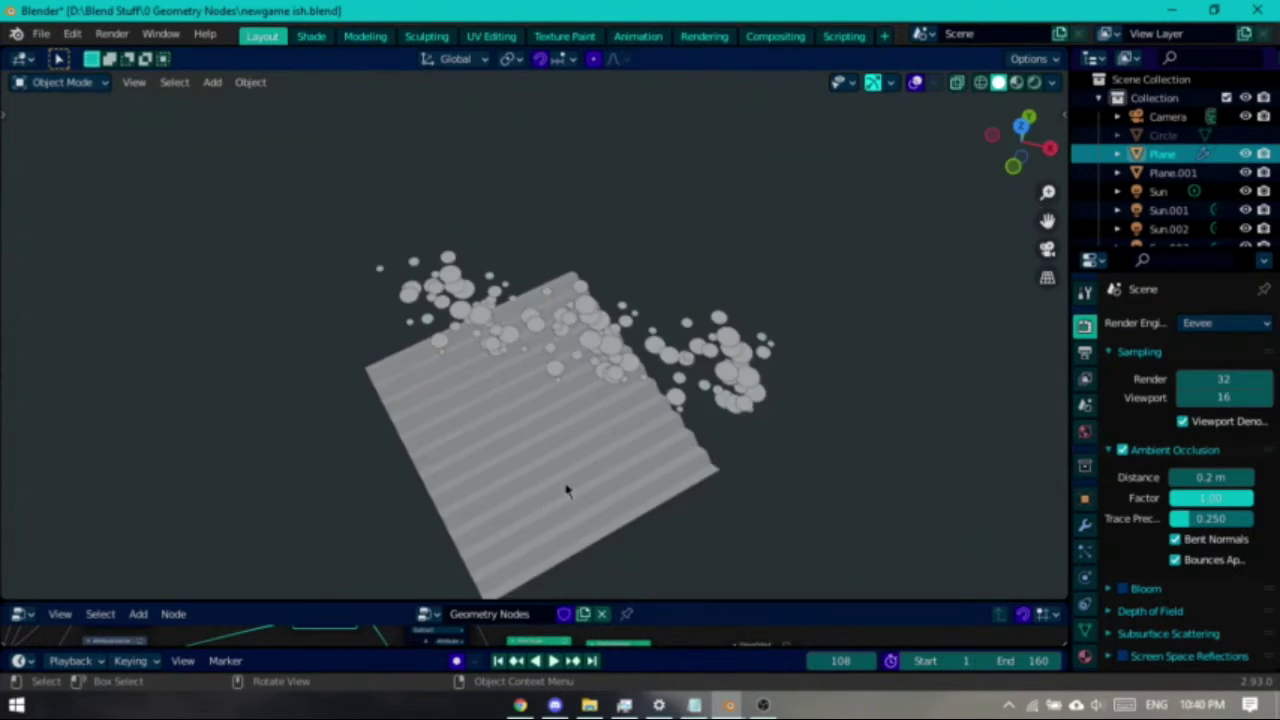
# Select the striped backdrop plane with overlays shown and enlarge the timeline to reveal its keyframes.
pyautogui.click(545, 508)
pyautogui.moveTo(642, 500); pyautogui.dragTo(650, 437, button='middle')
pyautogui.click(915, 82)
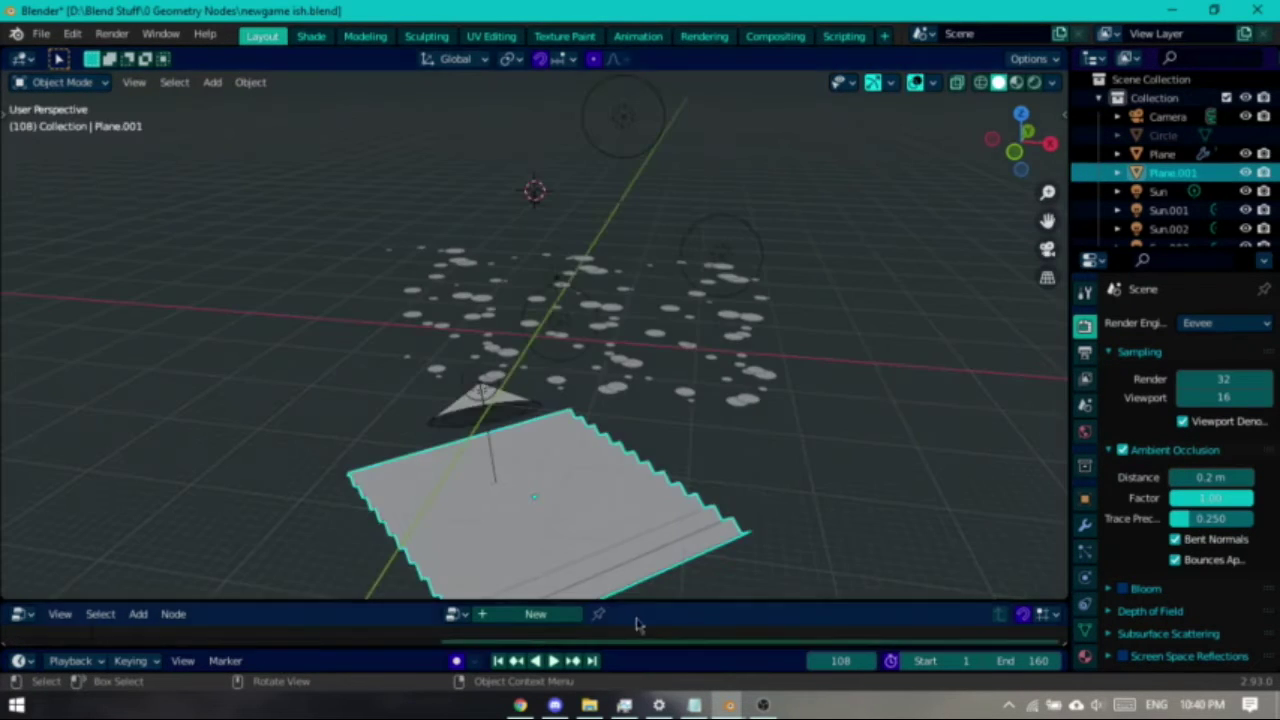
pyautogui.moveTo(688, 601); pyautogui.dragTo(700, 425)
pyautogui.moveTo(717, 645); pyautogui.dragTo(717, 453)
# Scrub the backdrop's animation to frame 160 in top view, and back to frame 101 in perspective.
pyautogui.press('KP_7')
pyautogui.moveTo(383, 480); pyautogui.dragTo(673, 581)
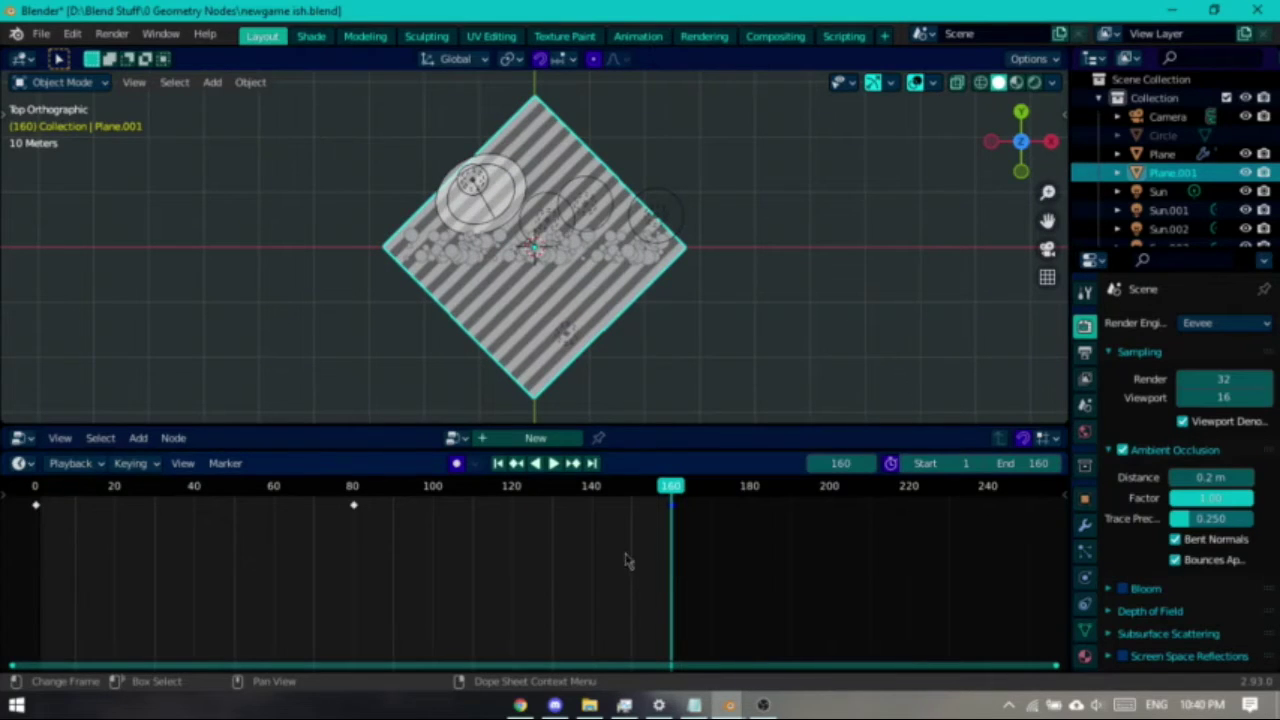
pyautogui.scroll(2, 600, 541)
pyautogui.moveTo(712, 412); pyautogui.dragTo(724, 354, button='middle')
pyautogui.moveTo(500, 487); pyautogui.dragTo(420, 487)
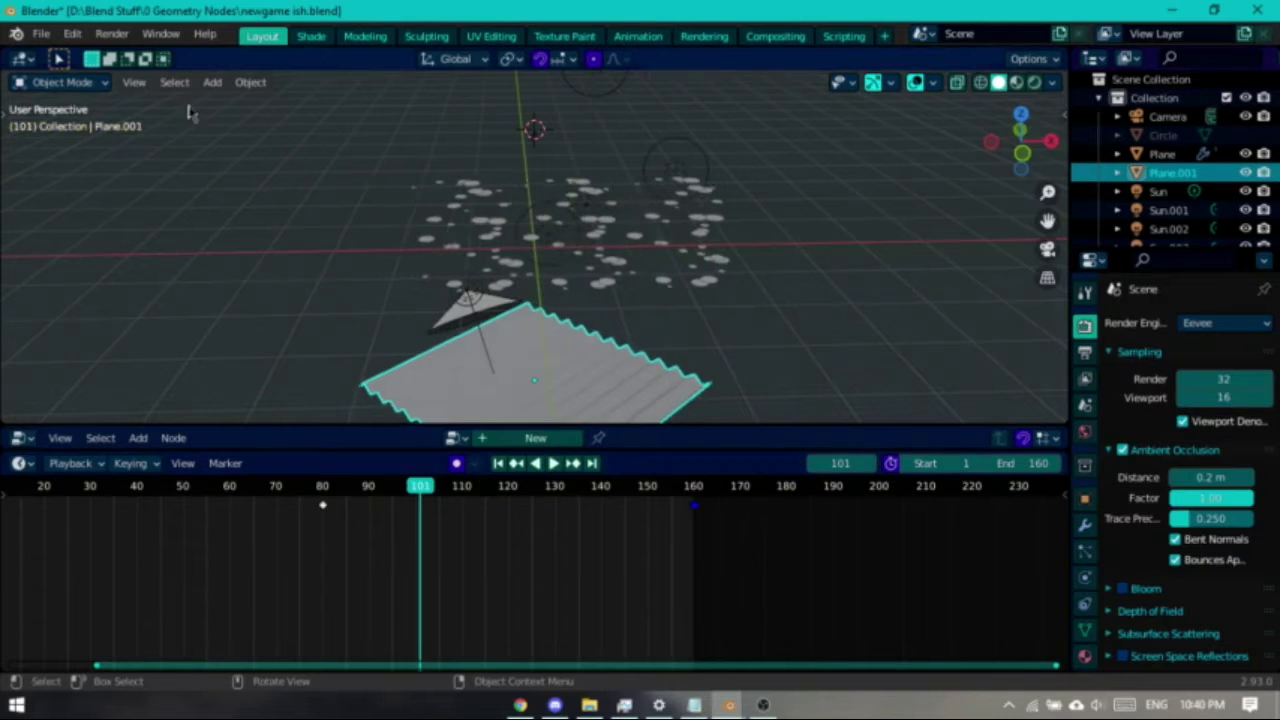
# Inspect the scene in rendered shading with nothing selected, and open the render view.
pyautogui.press('z')
pyautogui.moveTo(235, 235); pyautogui.dragTo(246, 294, button='middle')
pyautogui.scroll(5, 711, 245)
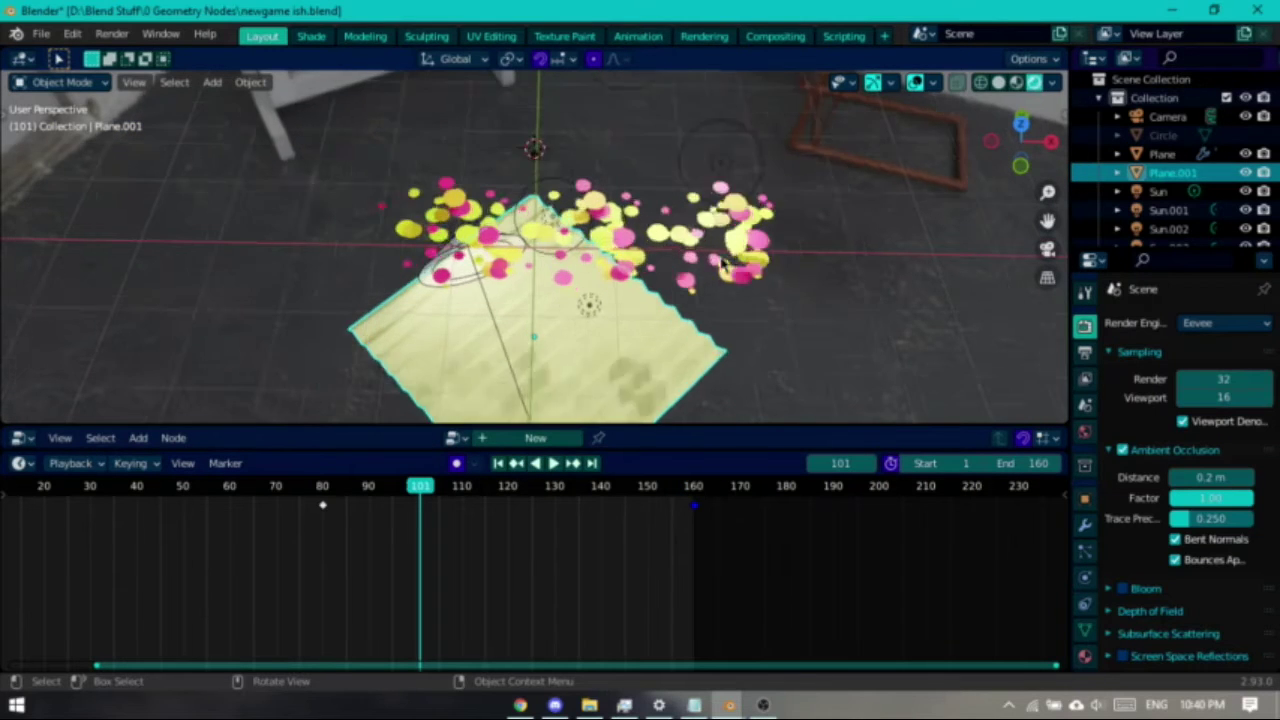
pyautogui.moveTo(613, 296); pyautogui.dragTo(810, 345, button='middle')
pyautogui.hotkey('alt', 'a')
pyautogui.click(113, 36)
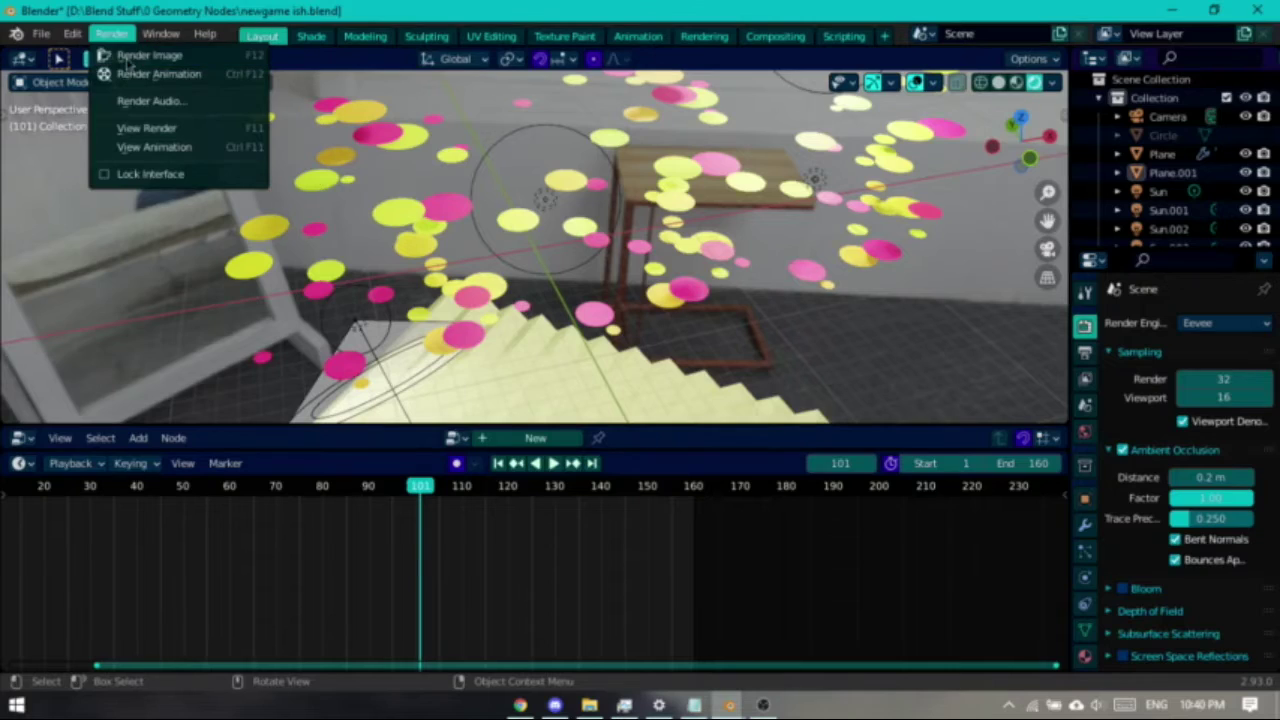
pyautogui.click(140, 129)
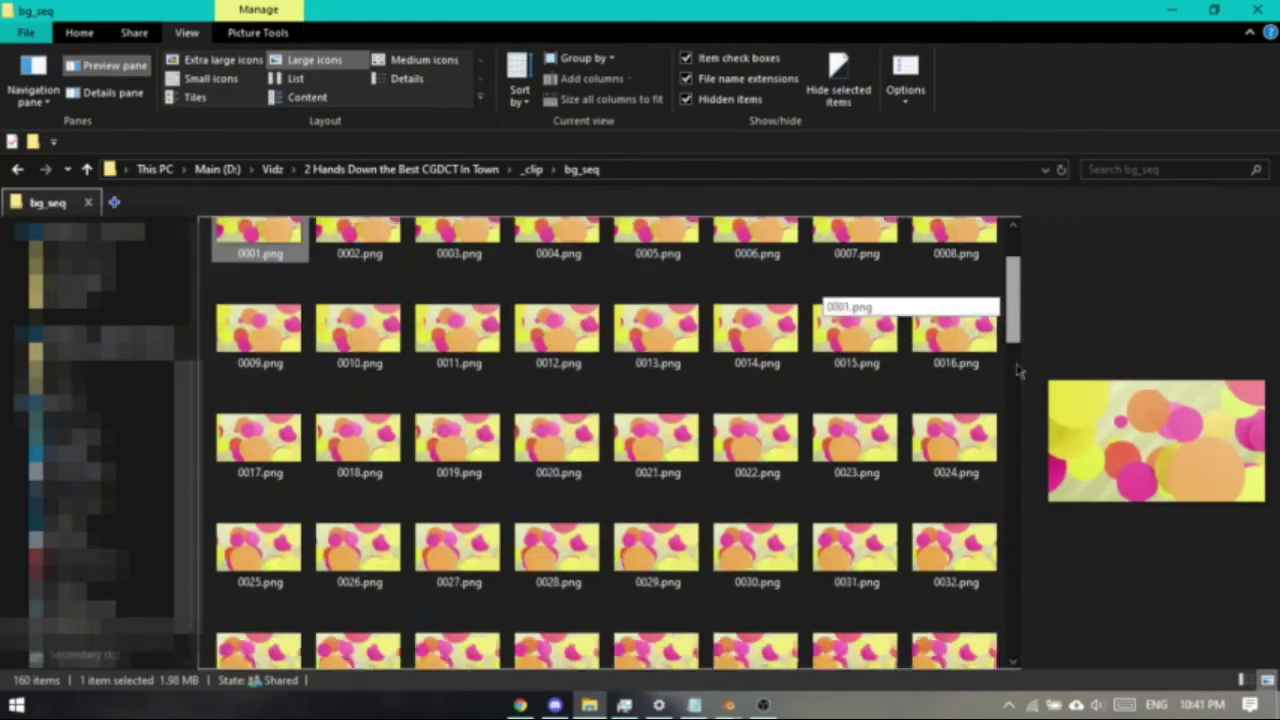
# In File Explorer, look through the rendered PNG sequence in the bg_seq folder.
pyautogui.moveTo(1013, 306); pyautogui.dragTo(1017, 430)
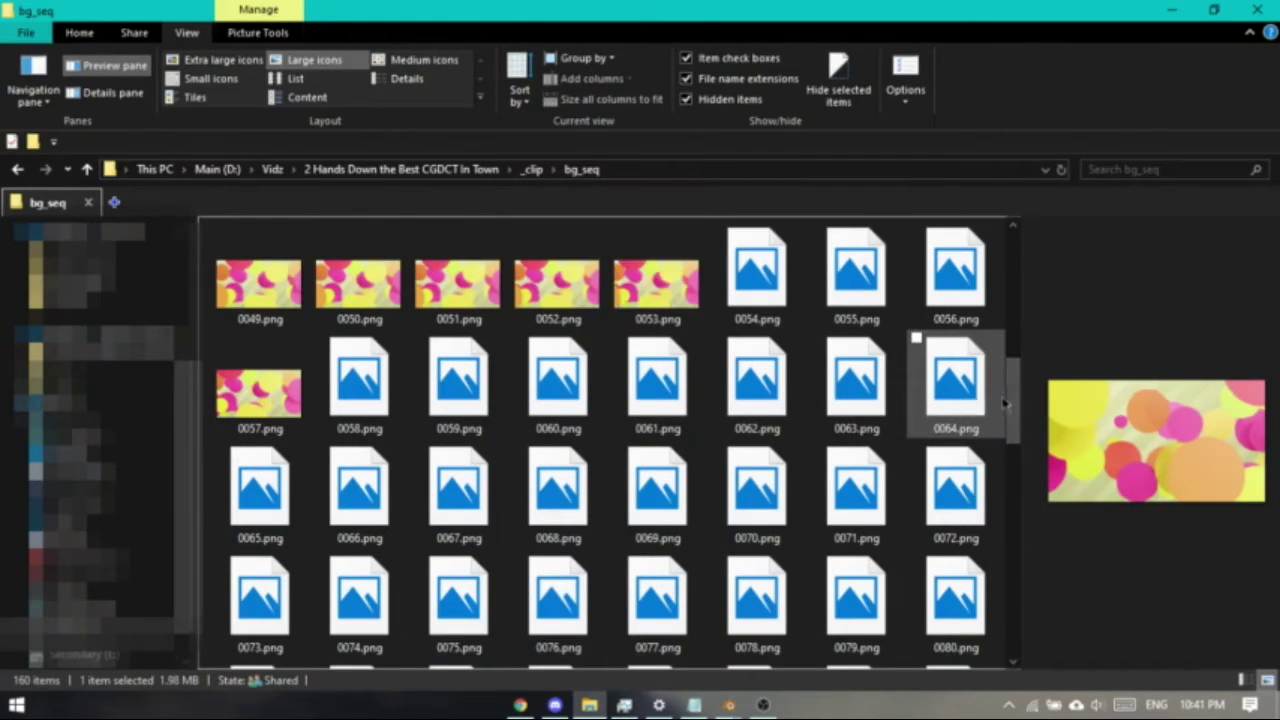
pyautogui.scroll(-1, 1012, 425)
pyautogui.scroll(-6, 1012, 440)
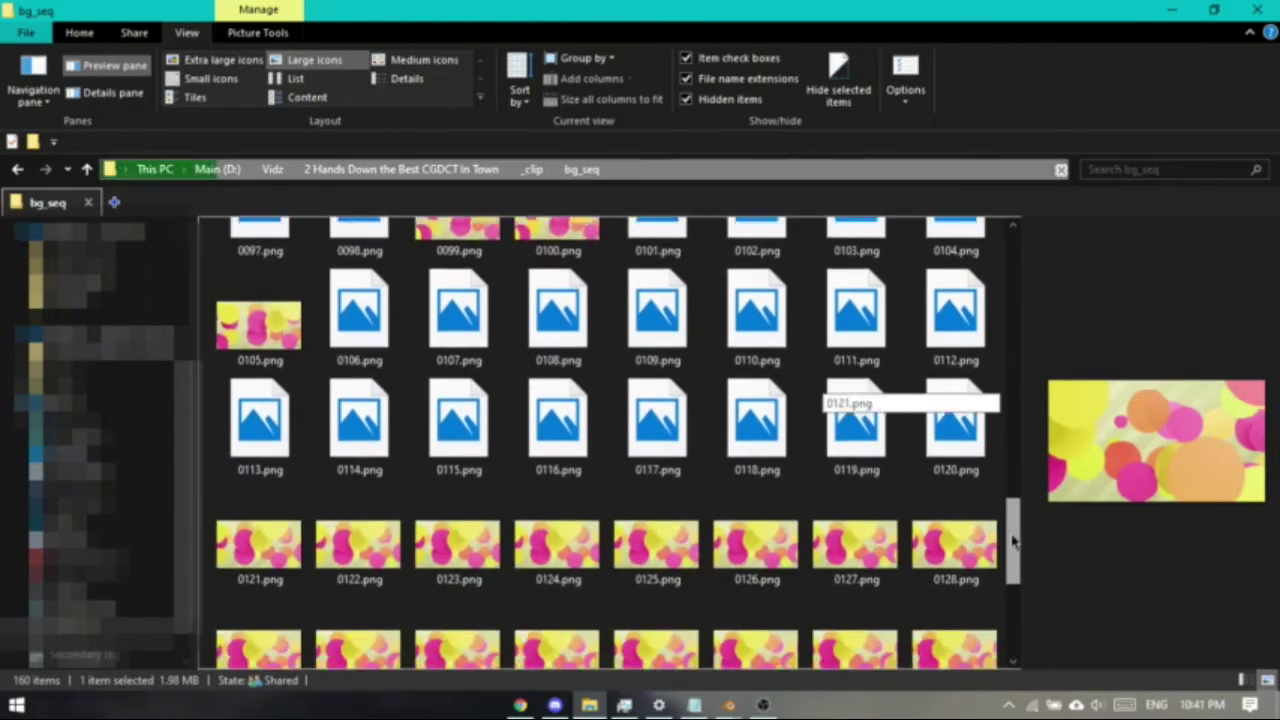
pyautogui.moveTo(1022, 485); pyautogui.dragTo(1043, 243)
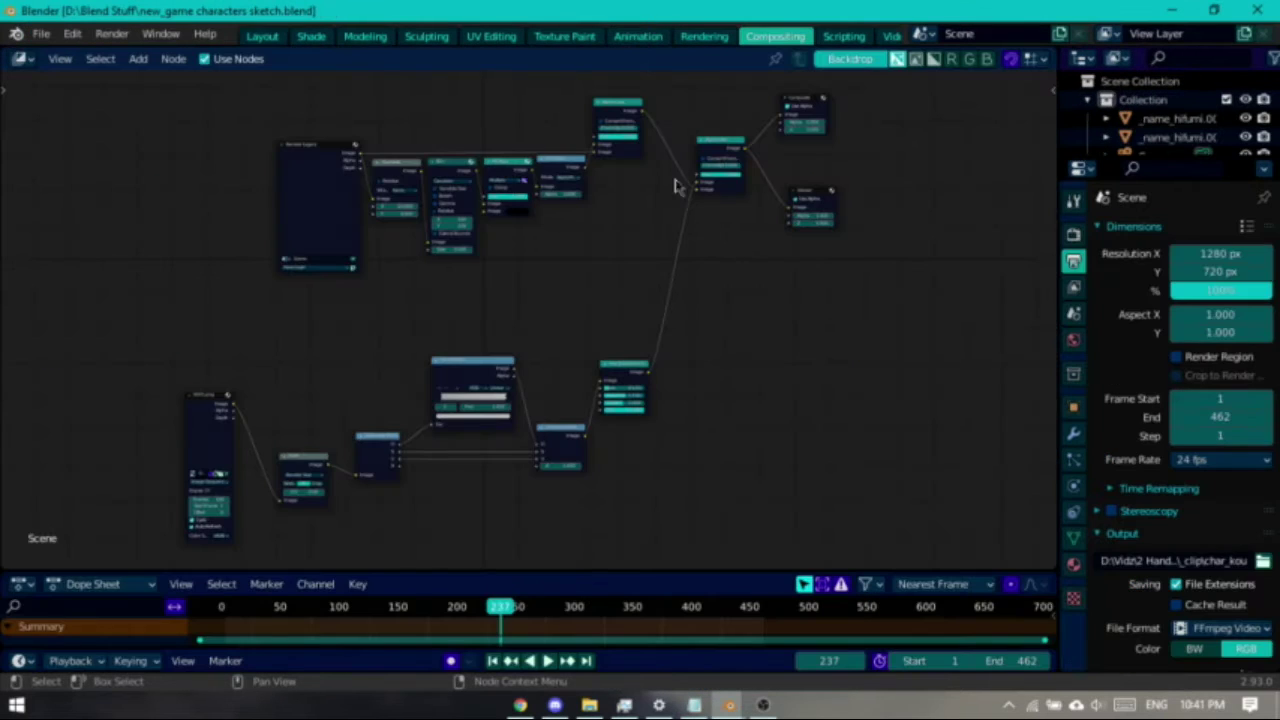
# In the Blender file new_game characters sketch, open the Layout workspace, go to frame 36 and switch to rendered shading.
pyautogui.click(262, 36)
pyautogui.moveTo(705, 404); pyautogui.dragTo(706, 518)
pyautogui.moveTo(500, 605); pyautogui.dragTo(384, 605)
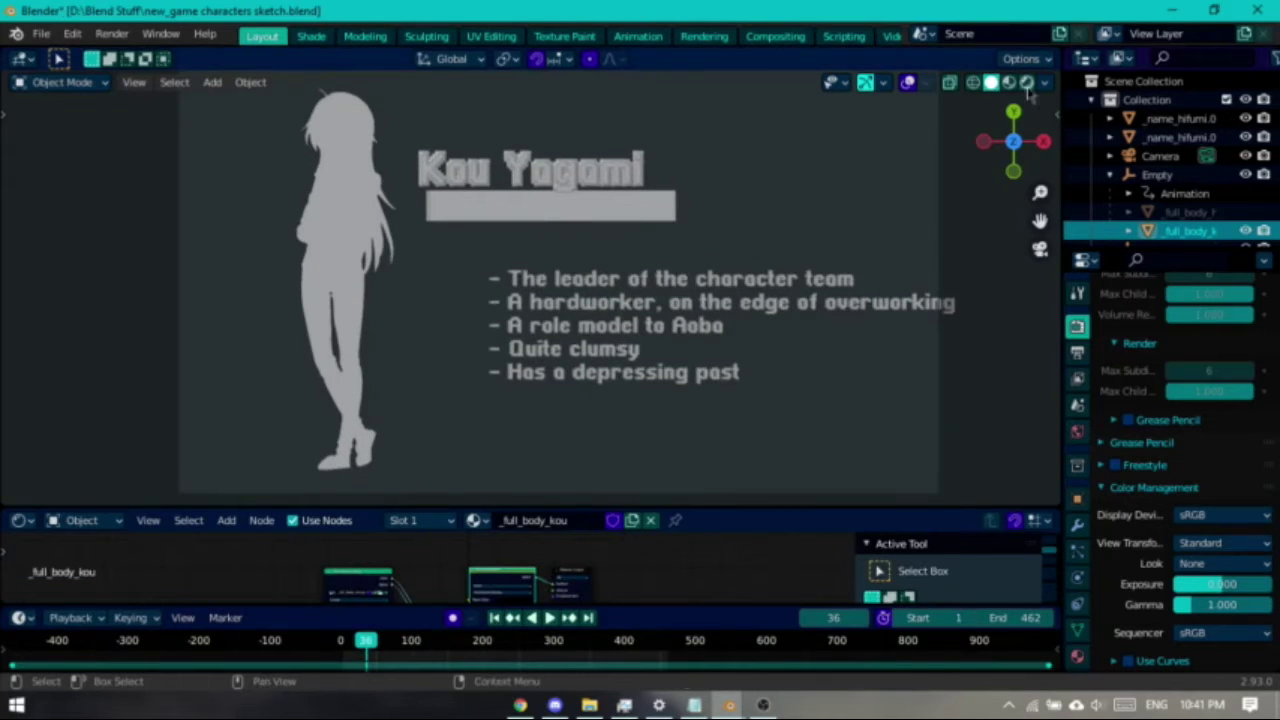
pyautogui.click(1027, 83)
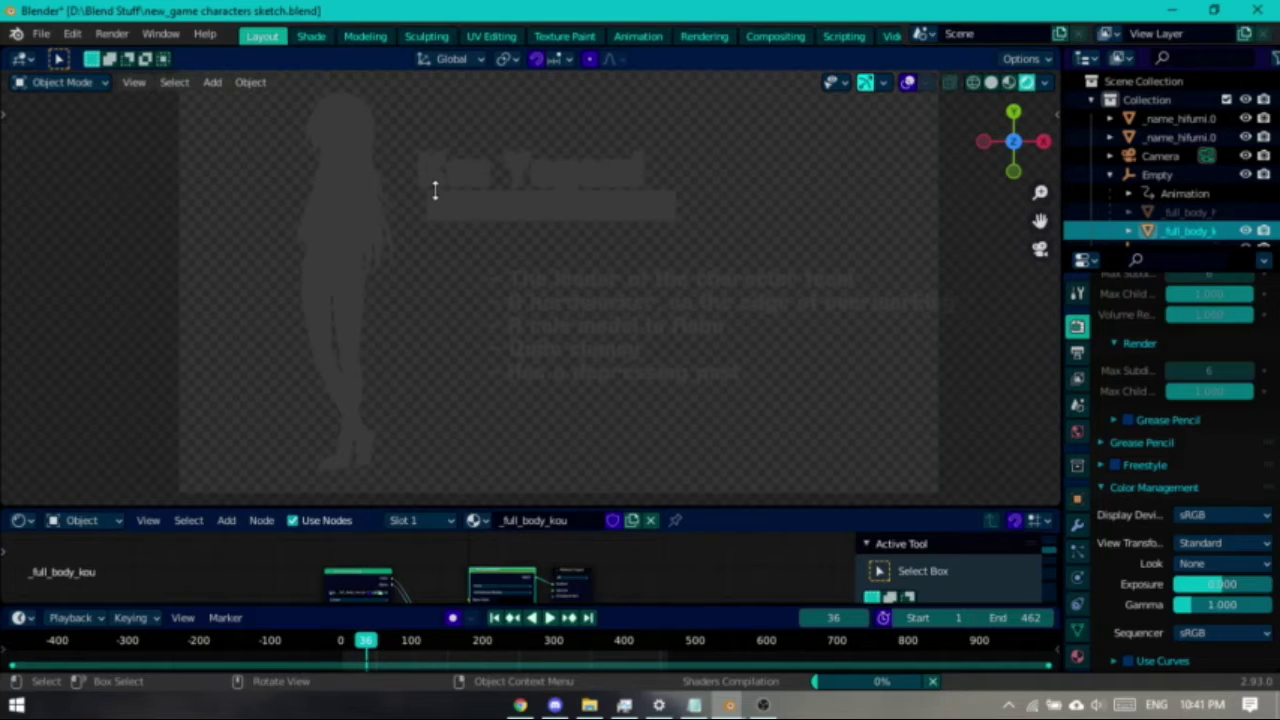
# Turn on the viewport overlays and examine the _full_body_kou character's mesh outline in Edit Mode, returning to Object Mode.
pyautogui.scroll(3, 333, 246)
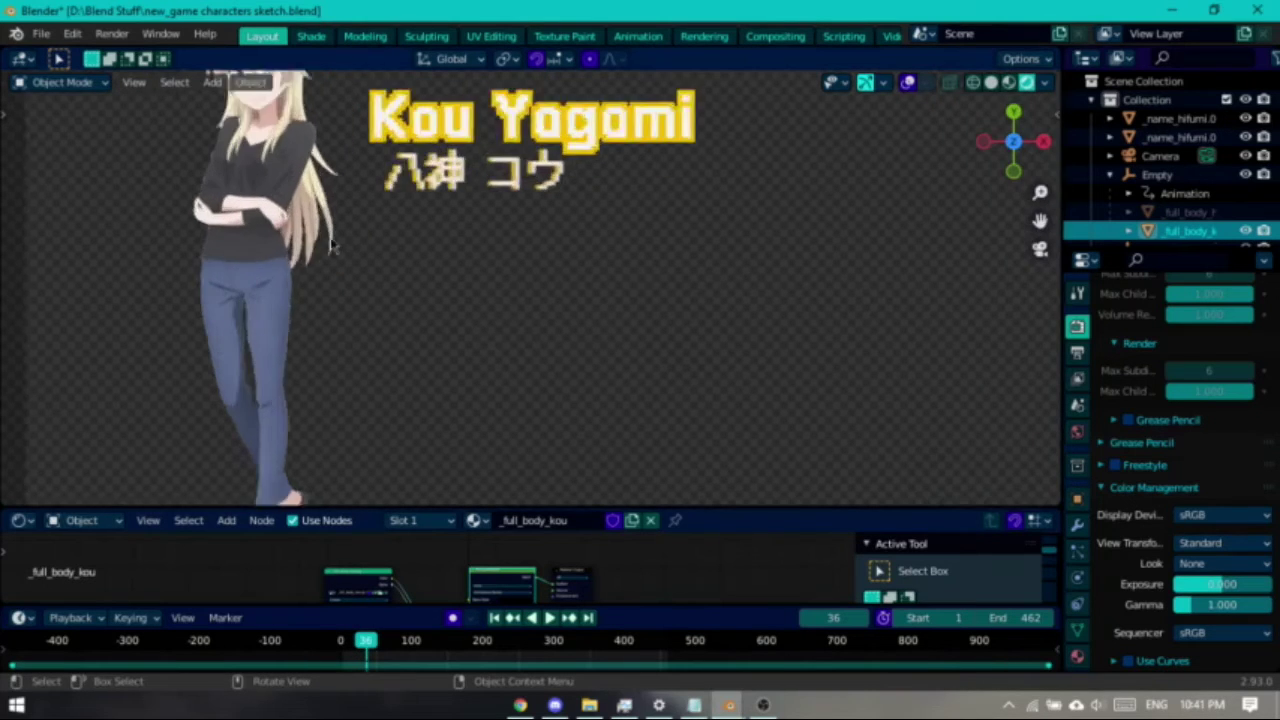
pyautogui.scroll(-2, 325, 238)
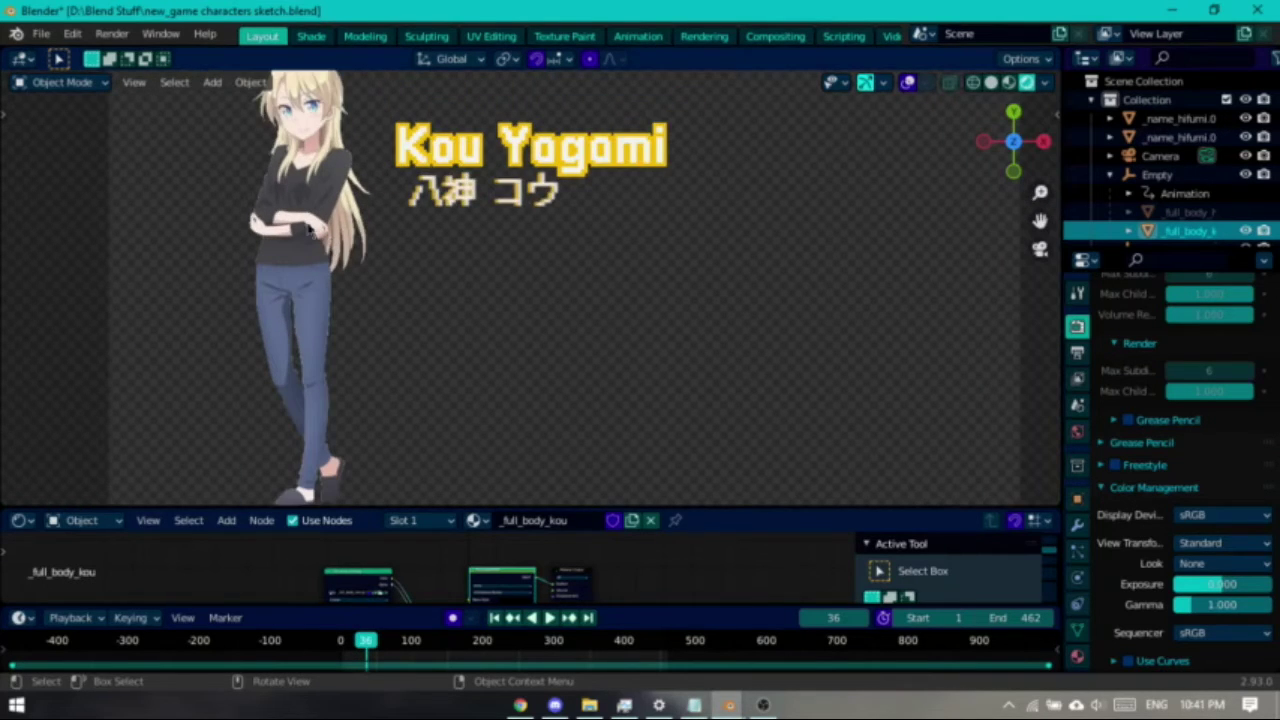
pyautogui.click(908, 83)
pyautogui.press('Tab')
pyautogui.scroll(4, 575, 400)
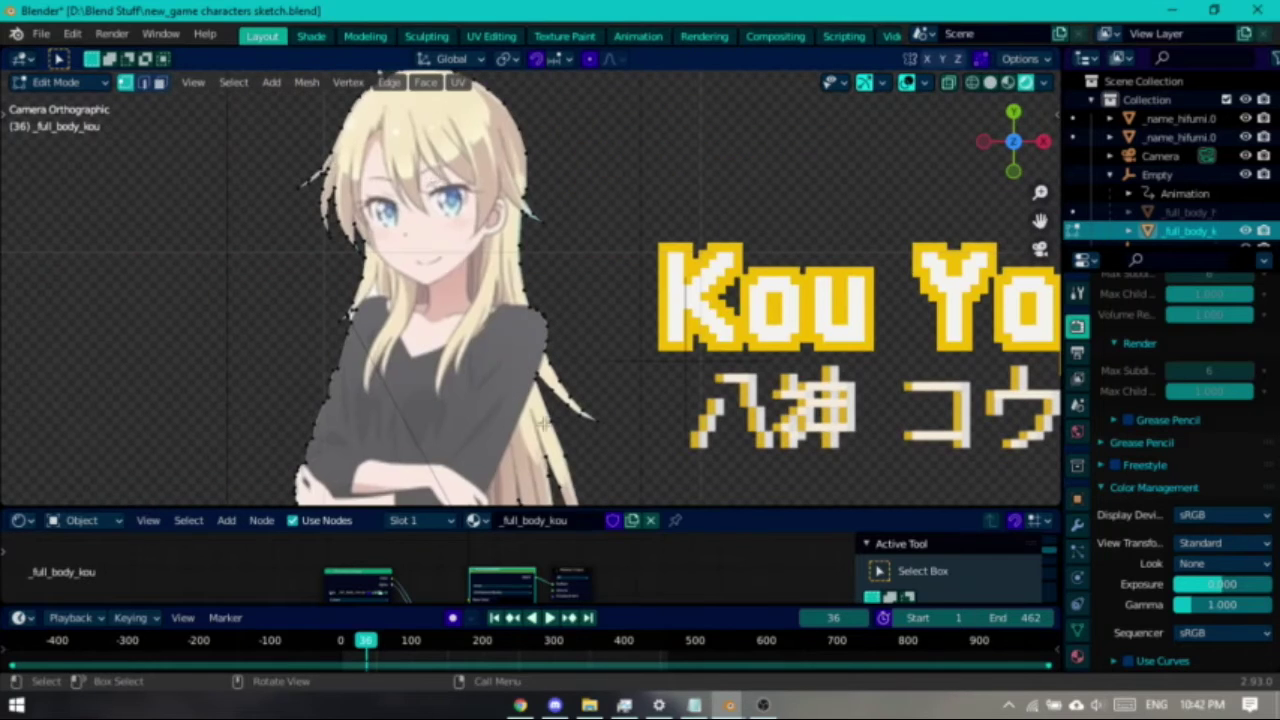
pyautogui.scroll(3, 298, 313)
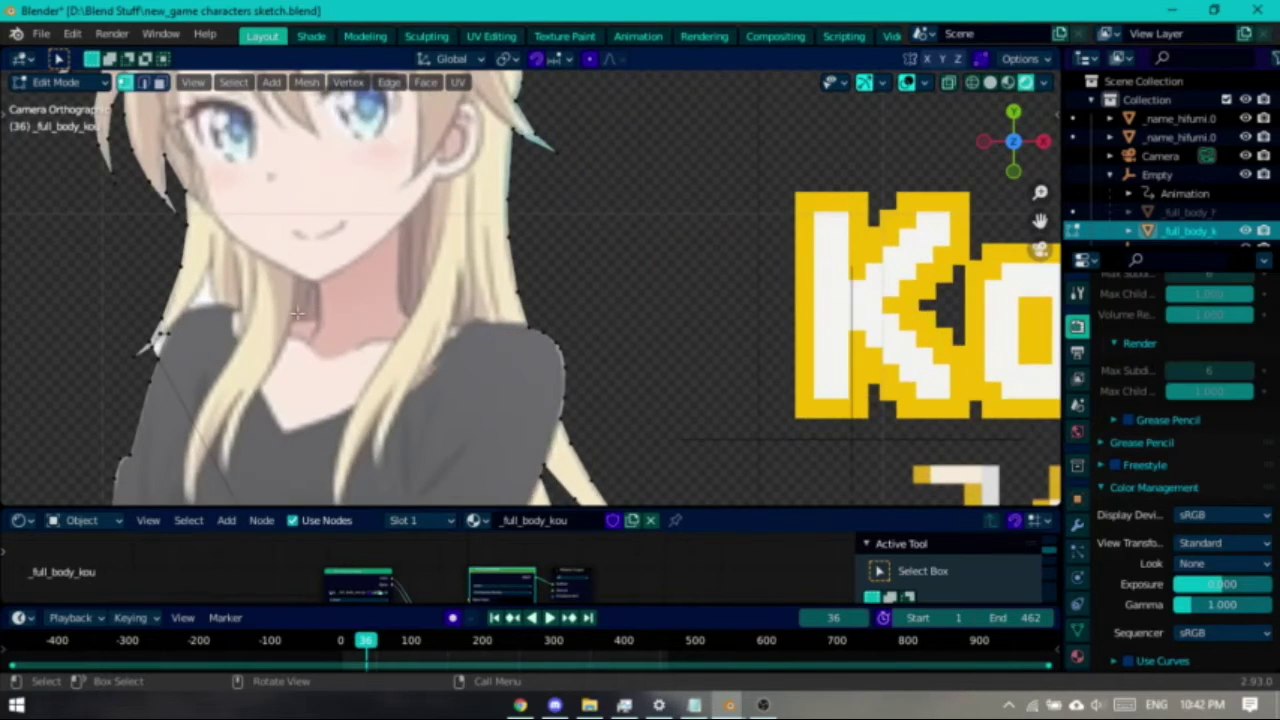
pyautogui.scroll(-3, 296, 294)
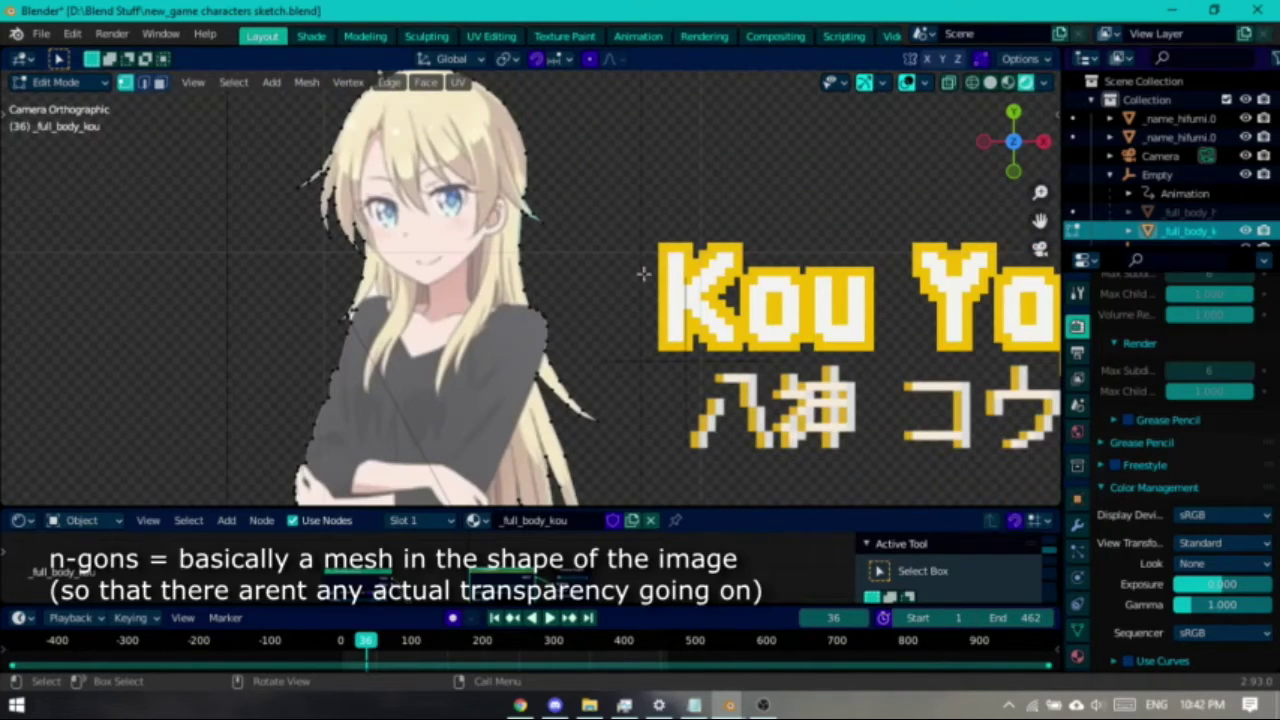
pyautogui.scroll(-4, 698, 371)
pyautogui.keyDown('shift'); pyautogui.moveTo(651, 361); pyautogui.dragTo(537, 230, button='middle'); pyautogui.keyUp('shift')
pyautogui.press('Tab')
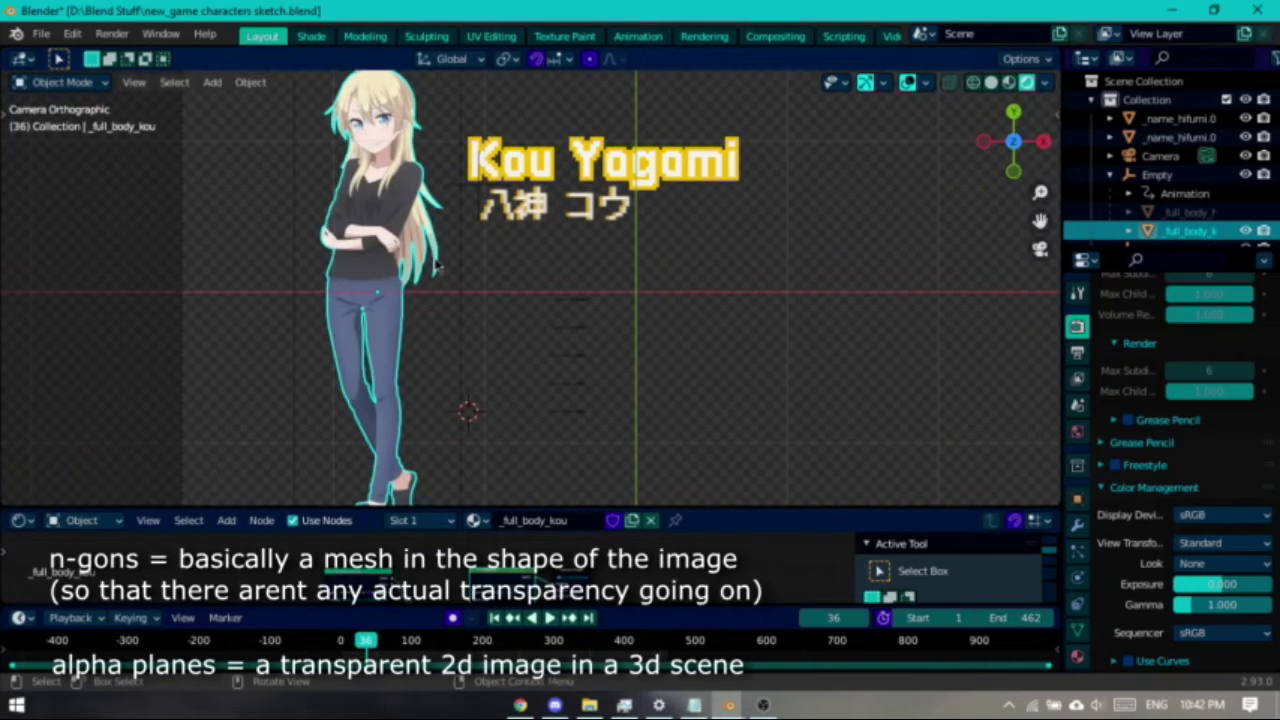
# Go to frame 20, select the empty framing the character, and show and hide the second _full_body mesh under it.
pyautogui.click(703, 345)
pyautogui.click(330, 640)
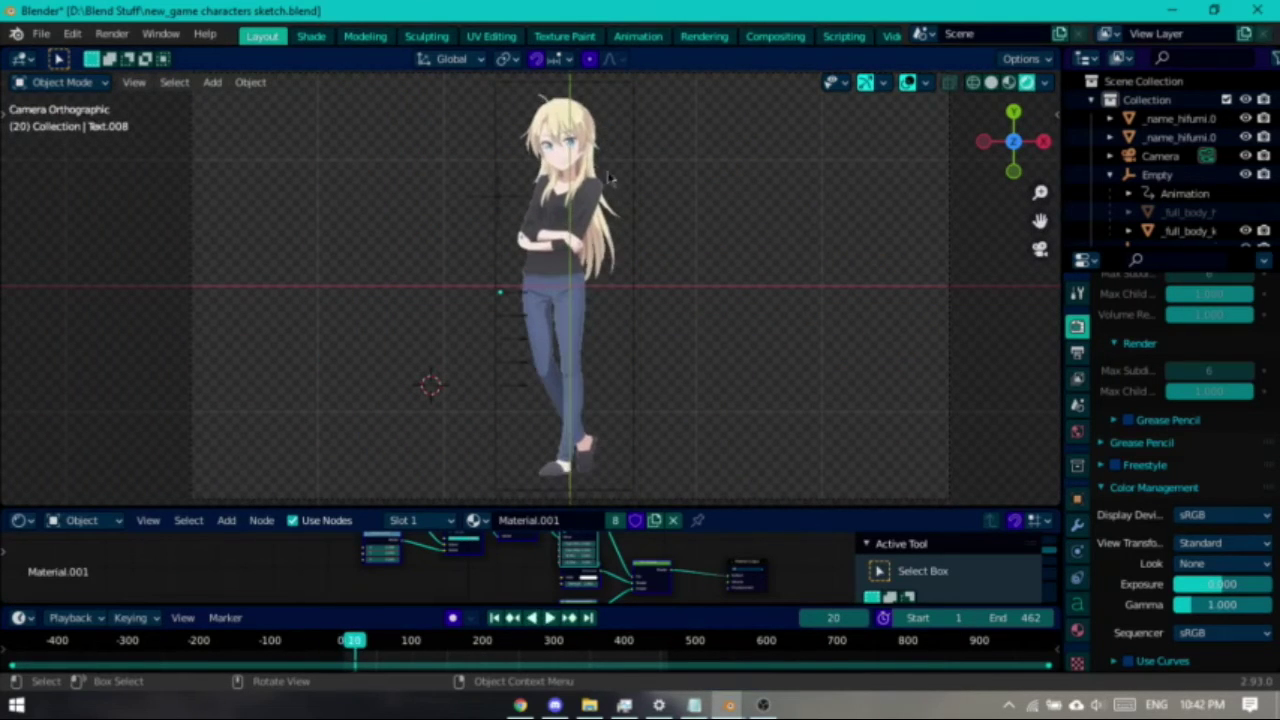
pyautogui.click(632, 121)
pyautogui.scroll(-2, 1245, 213)
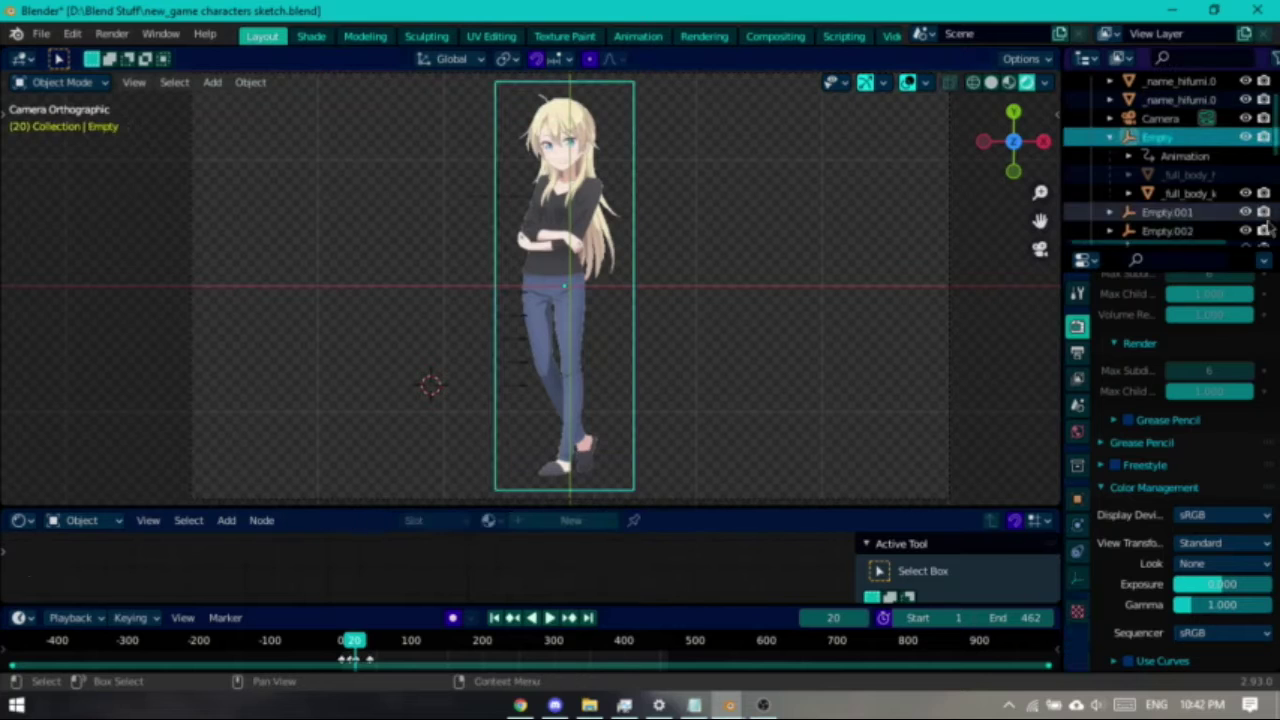
pyautogui.click(1245, 139)
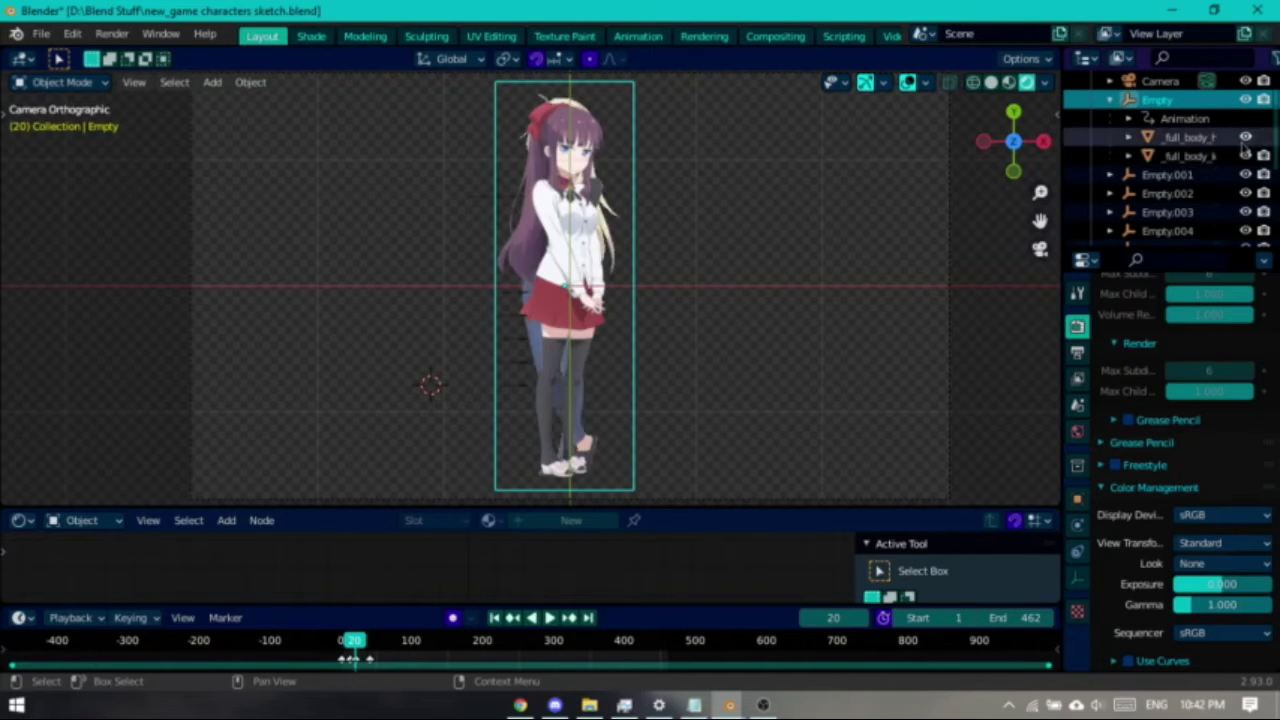
pyautogui.click(1245, 137)
# Play the character's slide-in and name reveal animation up to frame 54.
pyautogui.press('space')
pyautogui.press('space')
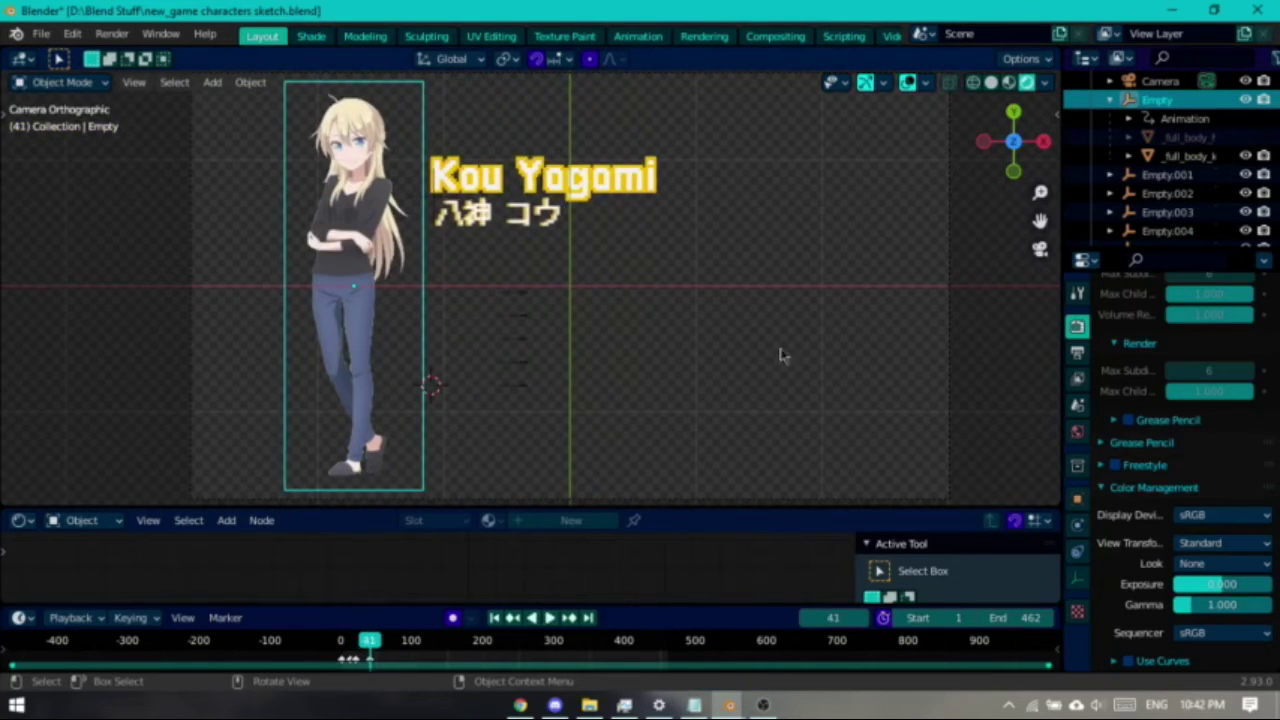
pyautogui.press('space')
pyautogui.press('space')
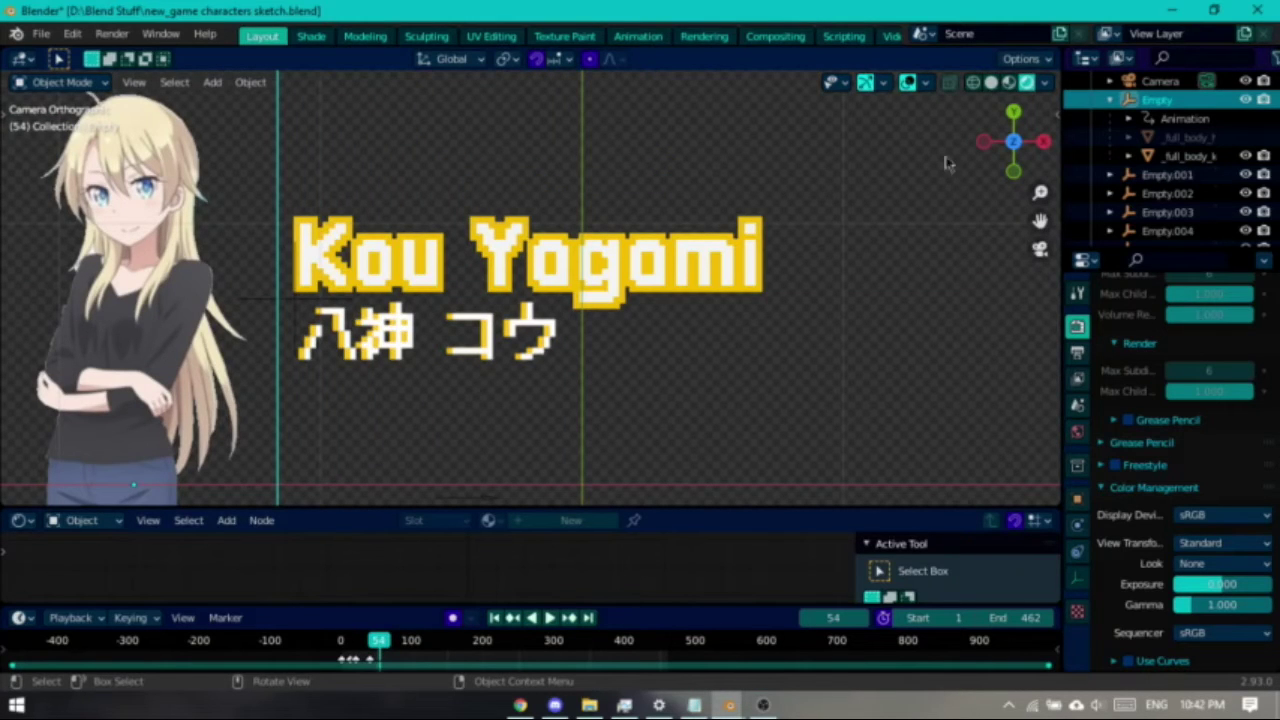
# Select the white Kou Yagami title text and its yellow outline text, and examine the outline's Material.002 nodes.
pyautogui.click(493, 247)
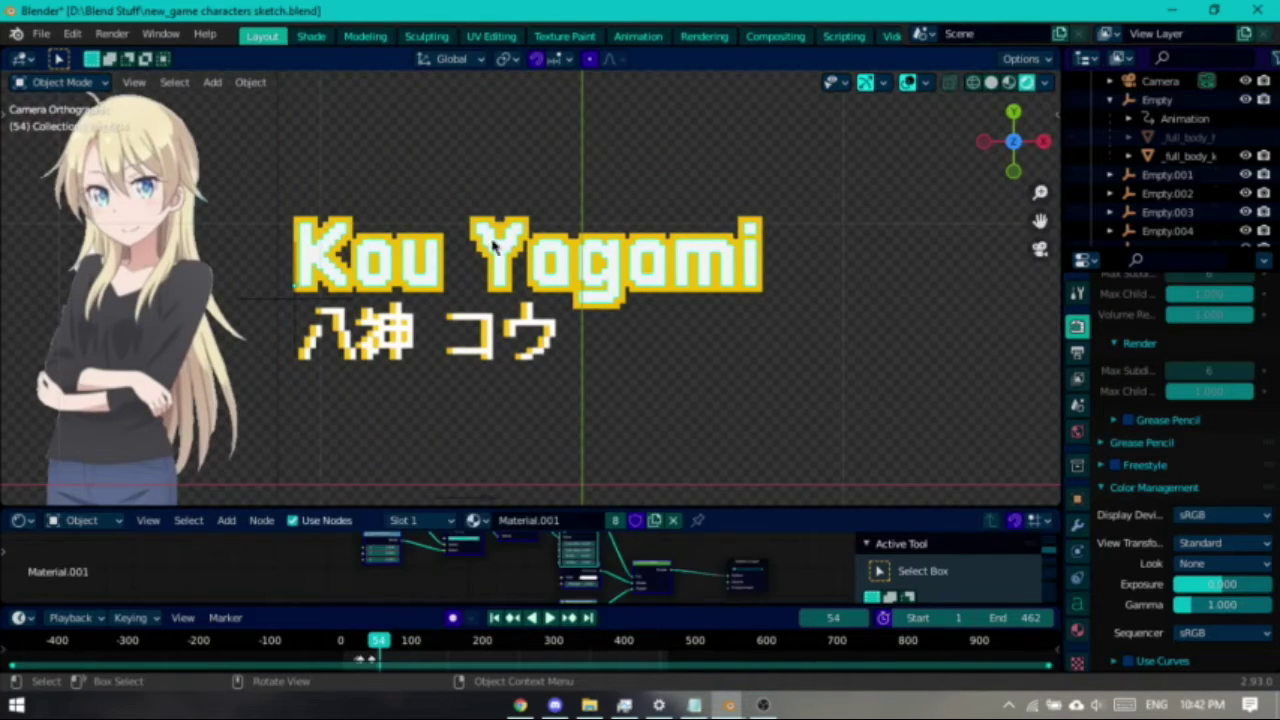
pyautogui.click(433, 298)
pyautogui.press('g')
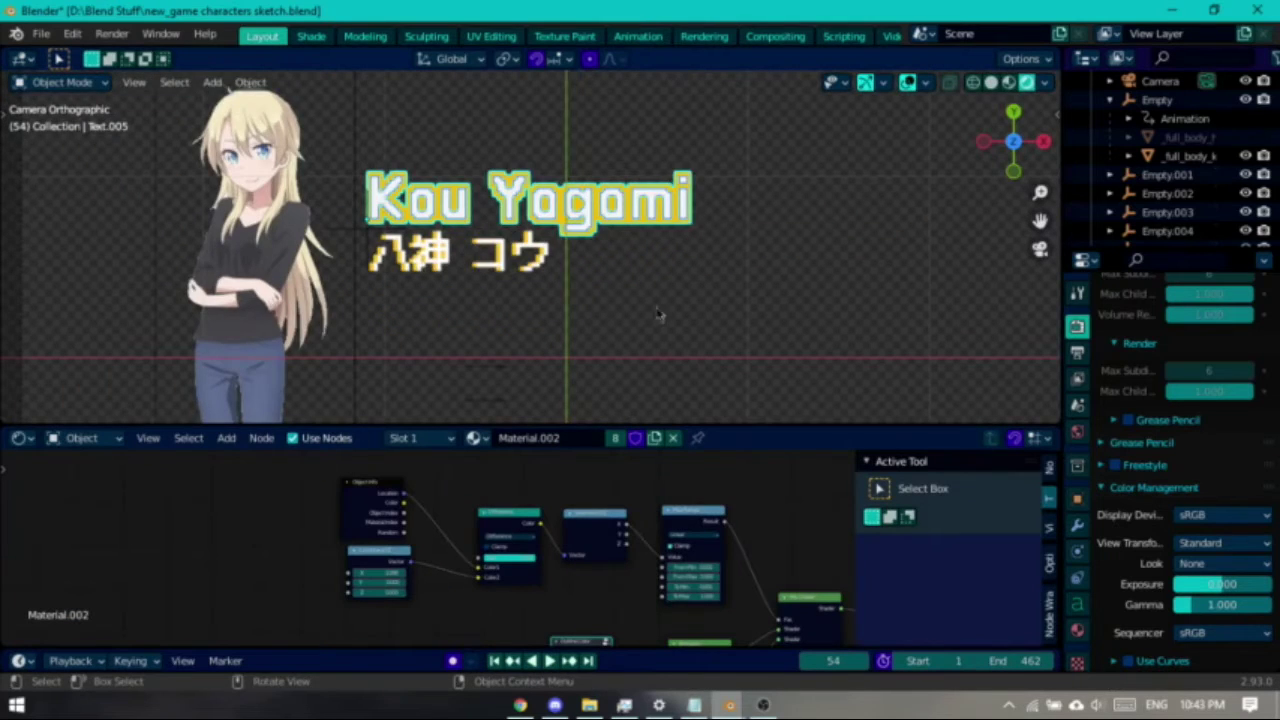
pyautogui.scroll(3, 645, 295)
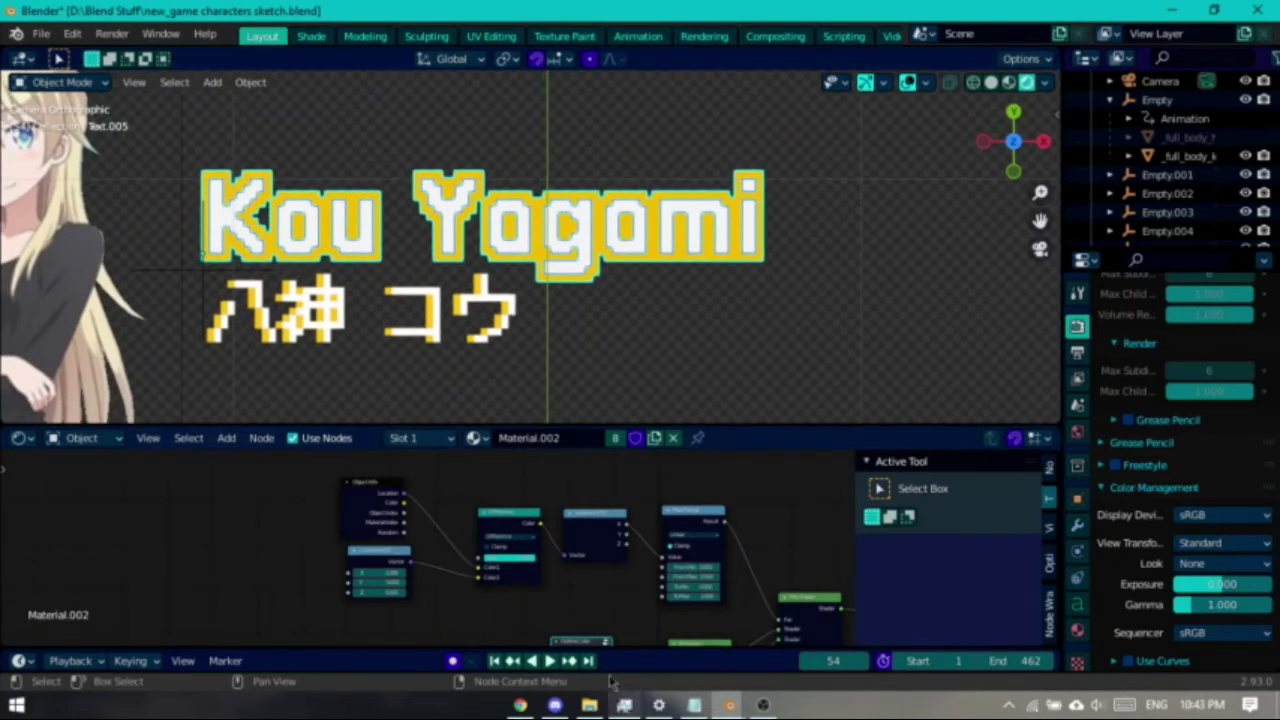
pyautogui.scroll(-4, 545, 292)
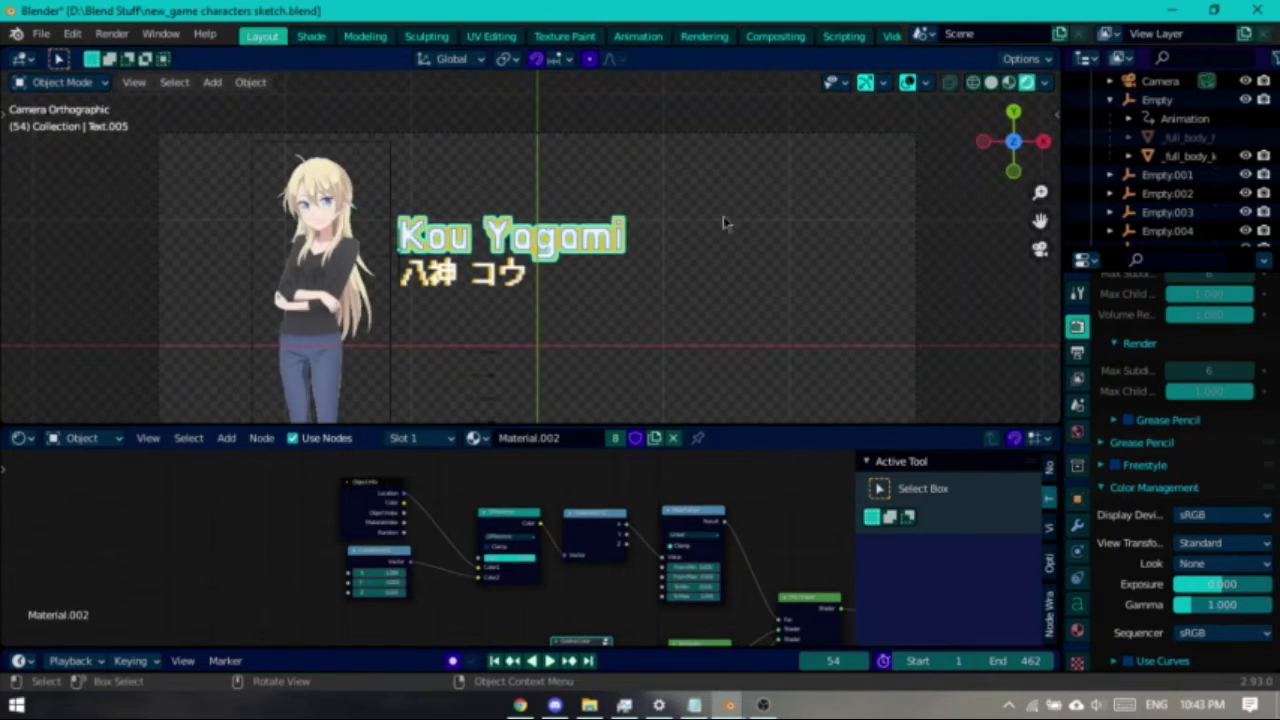
pyautogui.scroll(3, 660, 303)
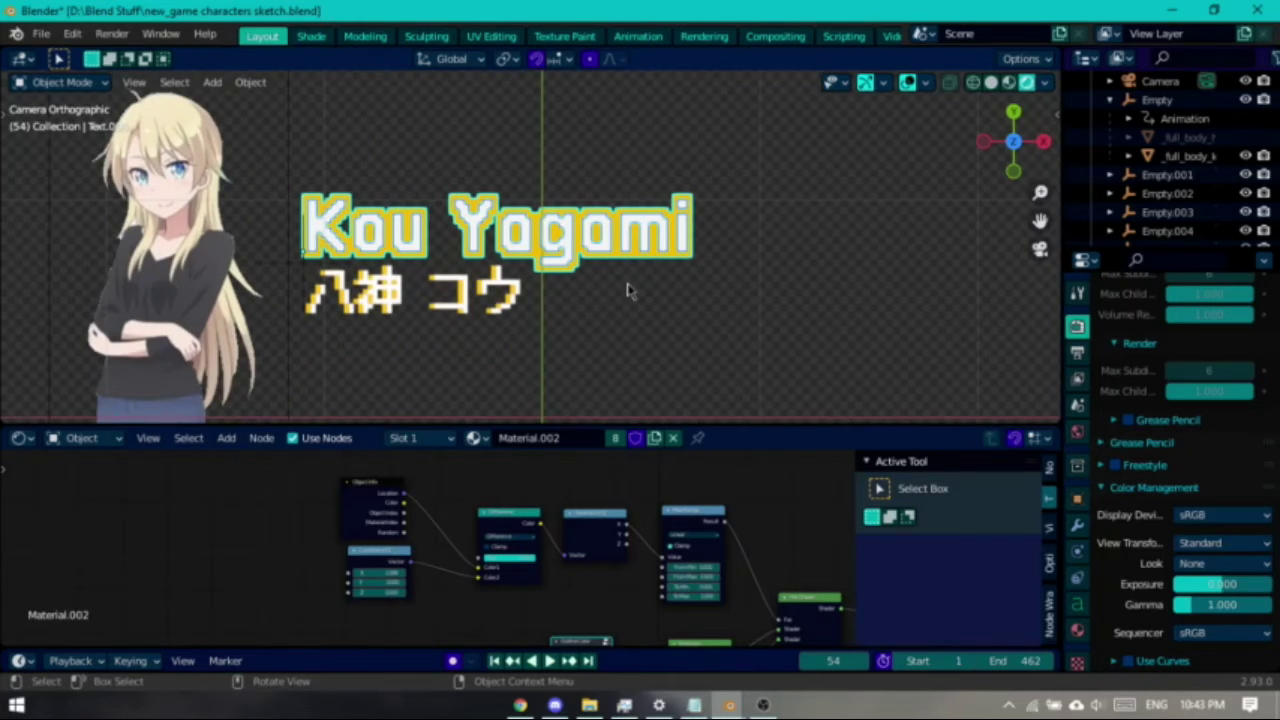
# Go to frame 265 and select Empty.004, which controls the third description line.
pyautogui.keyDown('shift'); pyautogui.moveTo(616, 351); pyautogui.dragTo(603, 194, button='middle'); pyautogui.keyUp('shift')
pyautogui.keyDown('shift'); pyautogui.moveTo(457, 309); pyautogui.dragTo(443, 196, button='middle'); pyautogui.keyUp('shift')
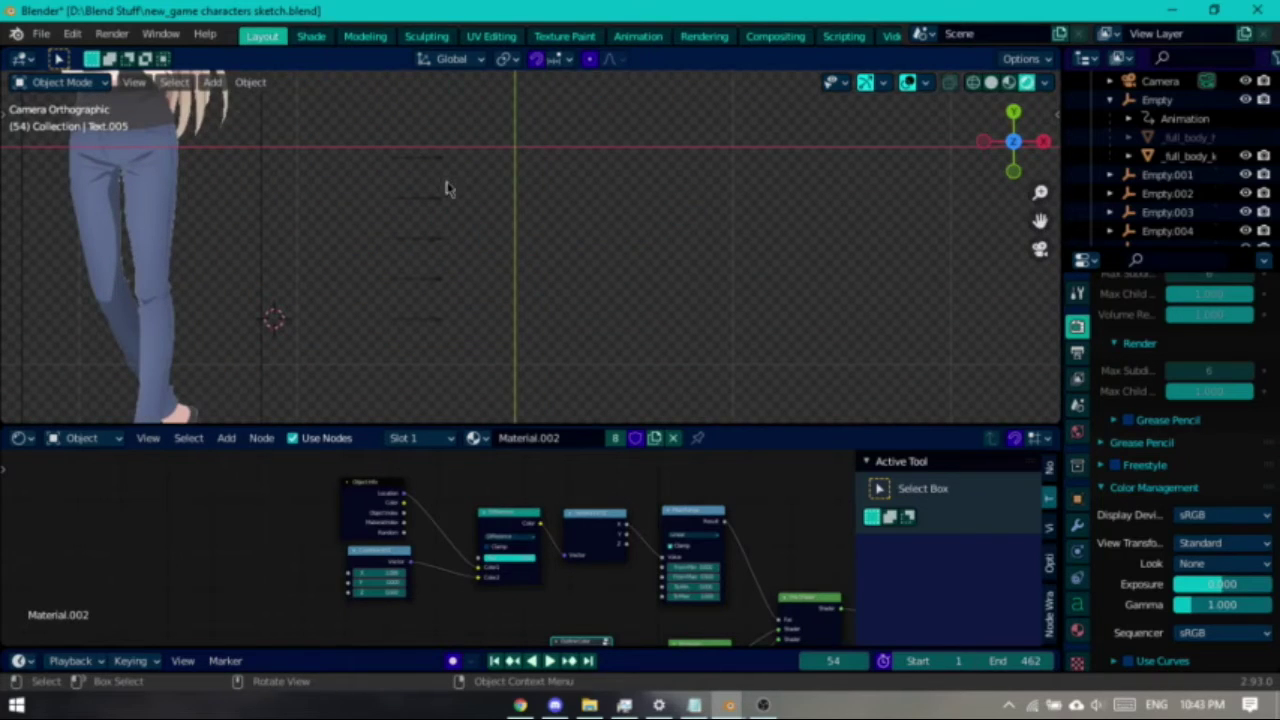
pyautogui.click(433, 164)
pyautogui.press('g')
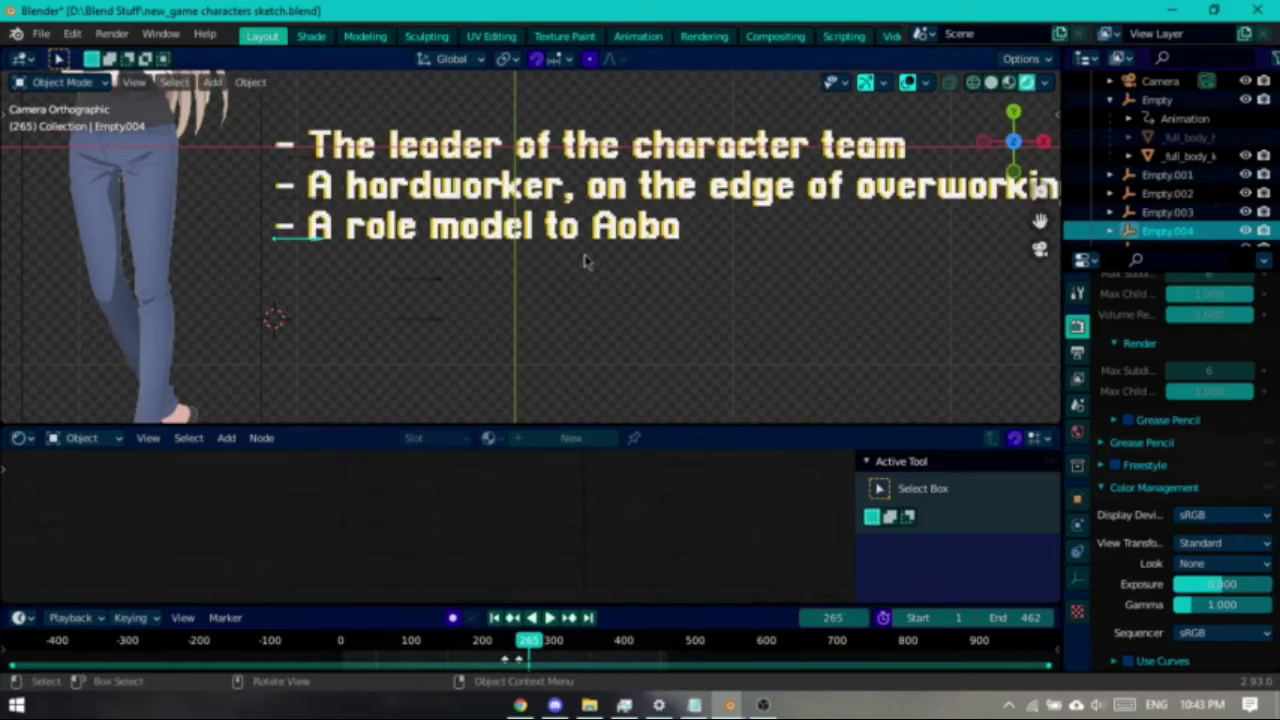
# Select the Japanese name plane beneath the Kou Yagami title.
pyautogui.press('KP_0')
pyautogui.scroll(4, 580, 260)
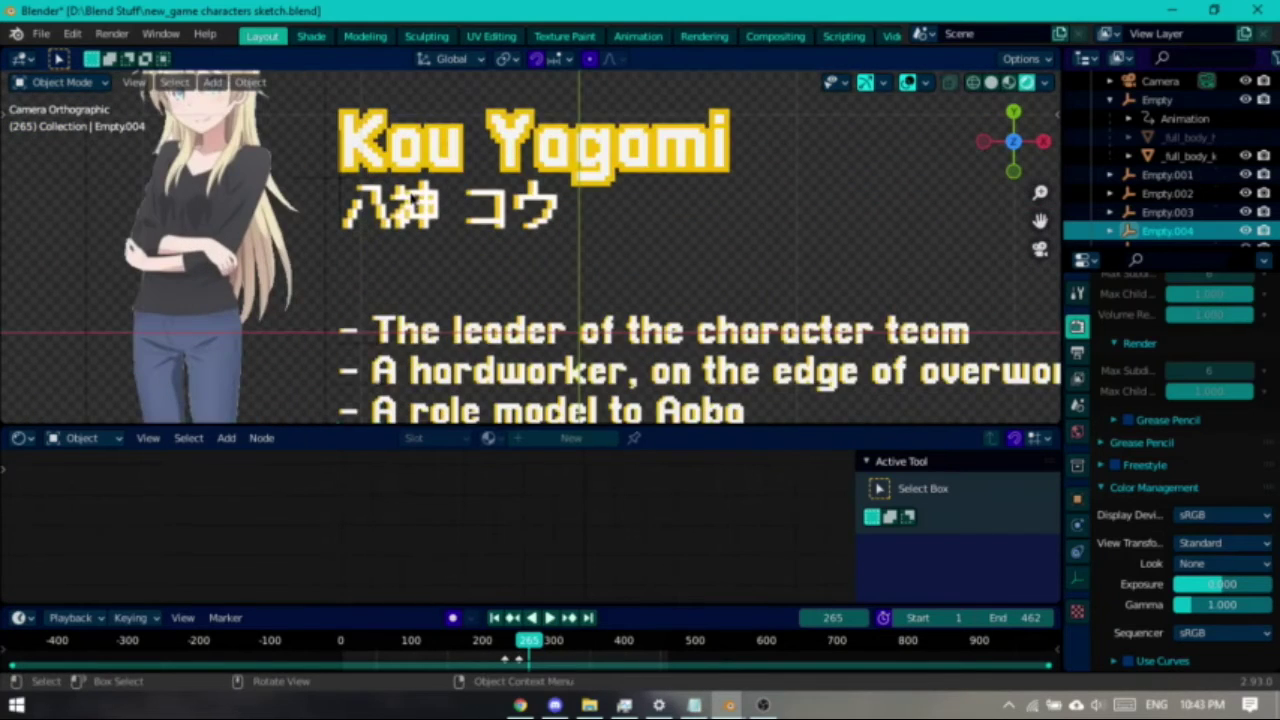
pyautogui.click(480, 220)
pyautogui.scroll(2, 866, 152)
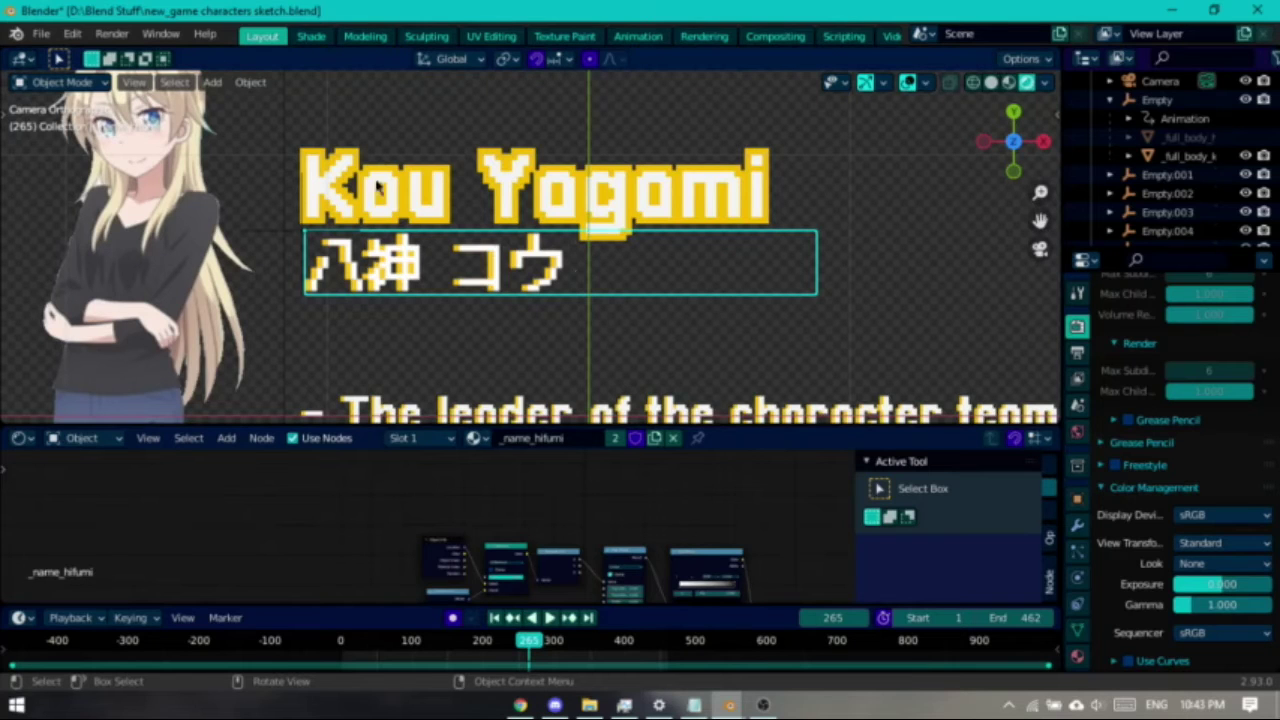
# Add sample characters to the Kou Yagami title text in Edit Mode and delete them again.
pyautogui.click(534, 232)
pyautogui.press('Tab')
pyautogui.hotkey('ctrl', 'a')
pyautogui.press('Right')
pyautogui.write('thisha')
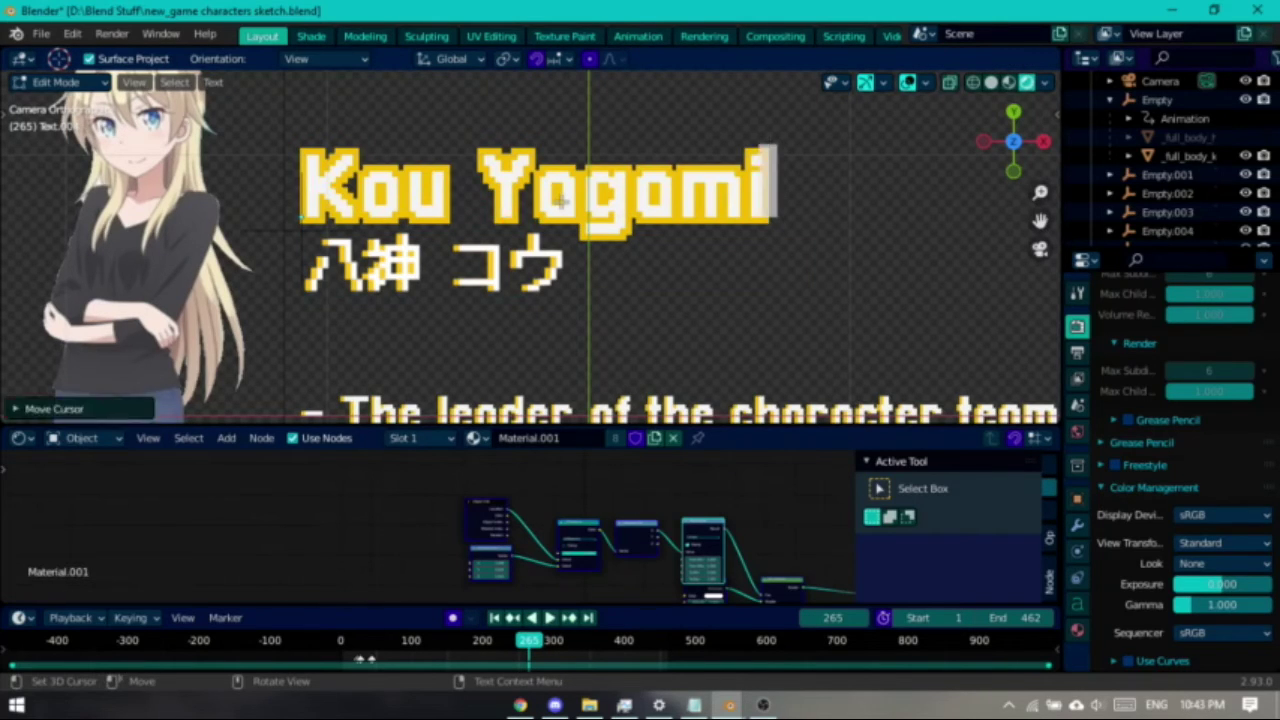
pyautogui.hotkey('ctrl', 'BackSpace')
pyautogui.hotkey('ctrl', 'BackSpace')
pyautogui.press('Tab')
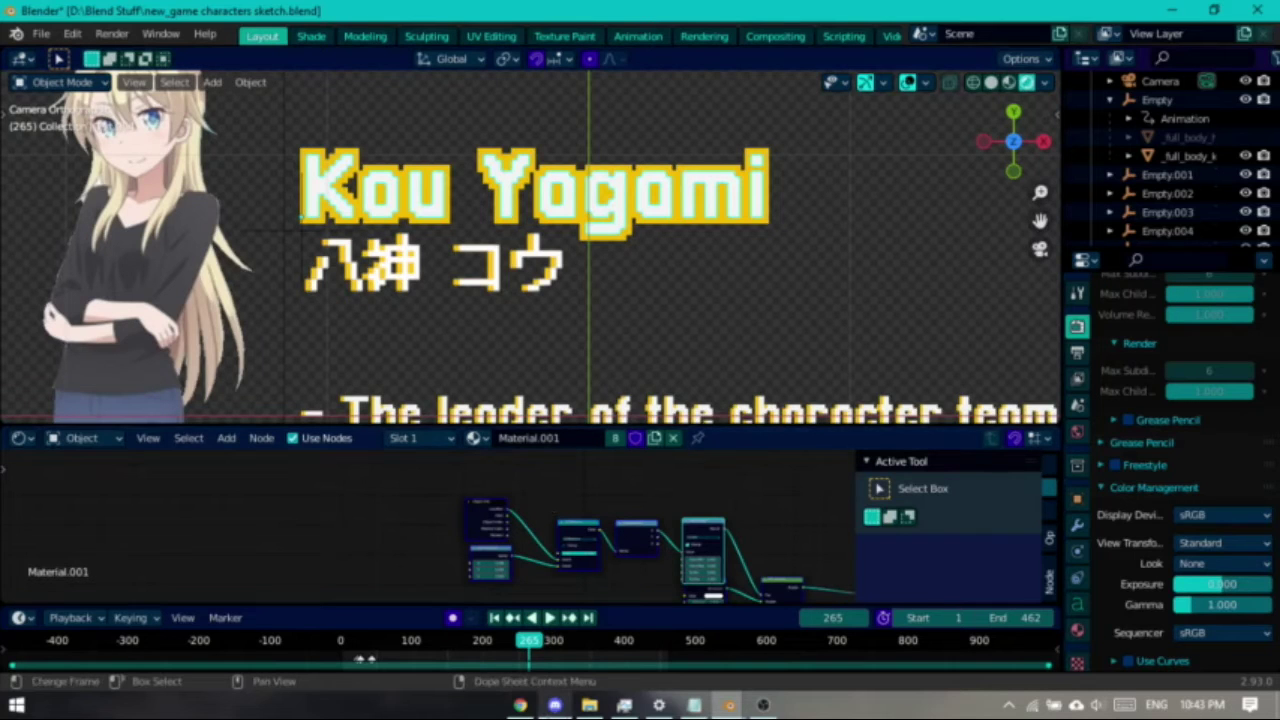
# In Notepad, switch the input language to Japanese and write ひふみ.
pyautogui.click(694, 705)
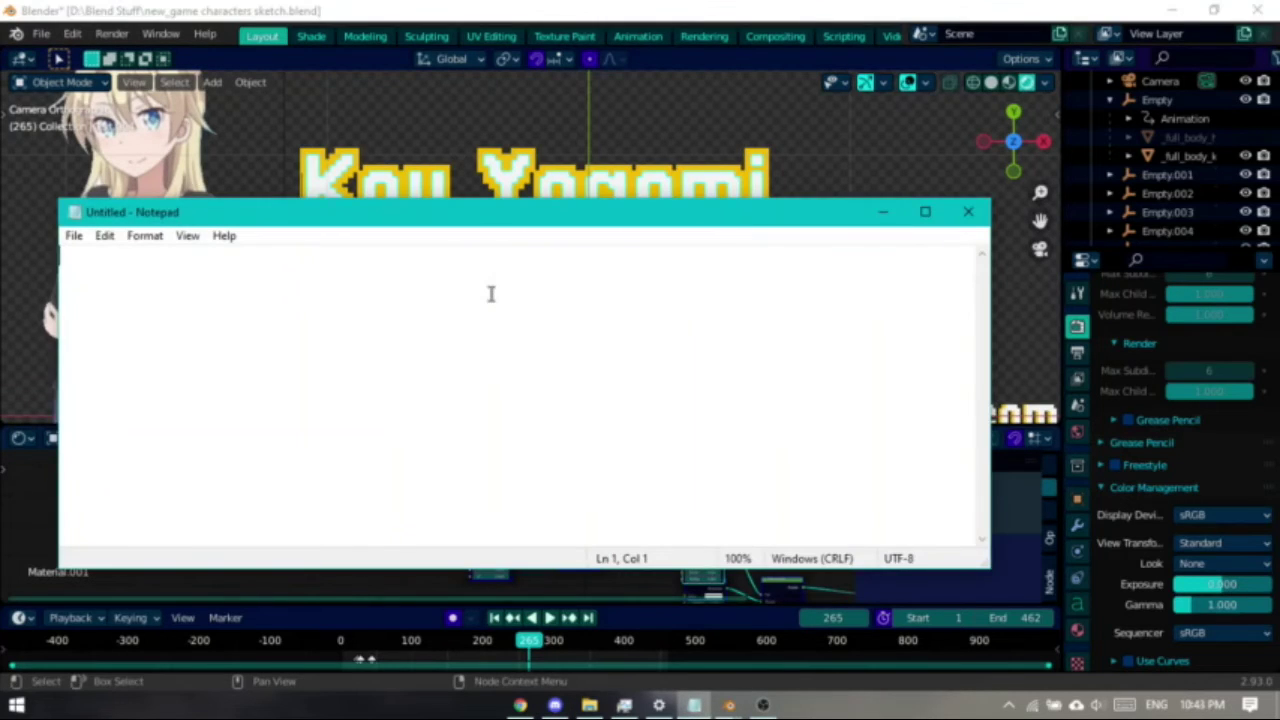
pyautogui.press('super+space')
pyautogui.press('super+space')
pyautogui.press('super+space')
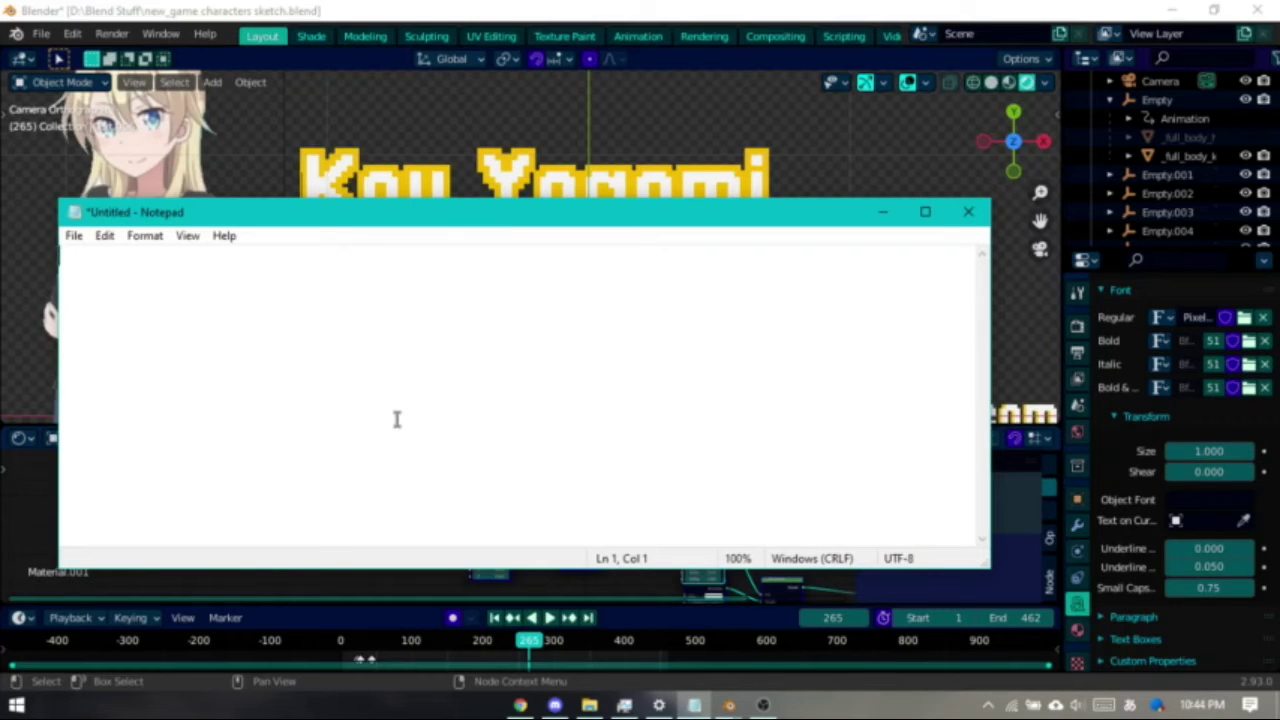
pyautogui.write('ひふみ')
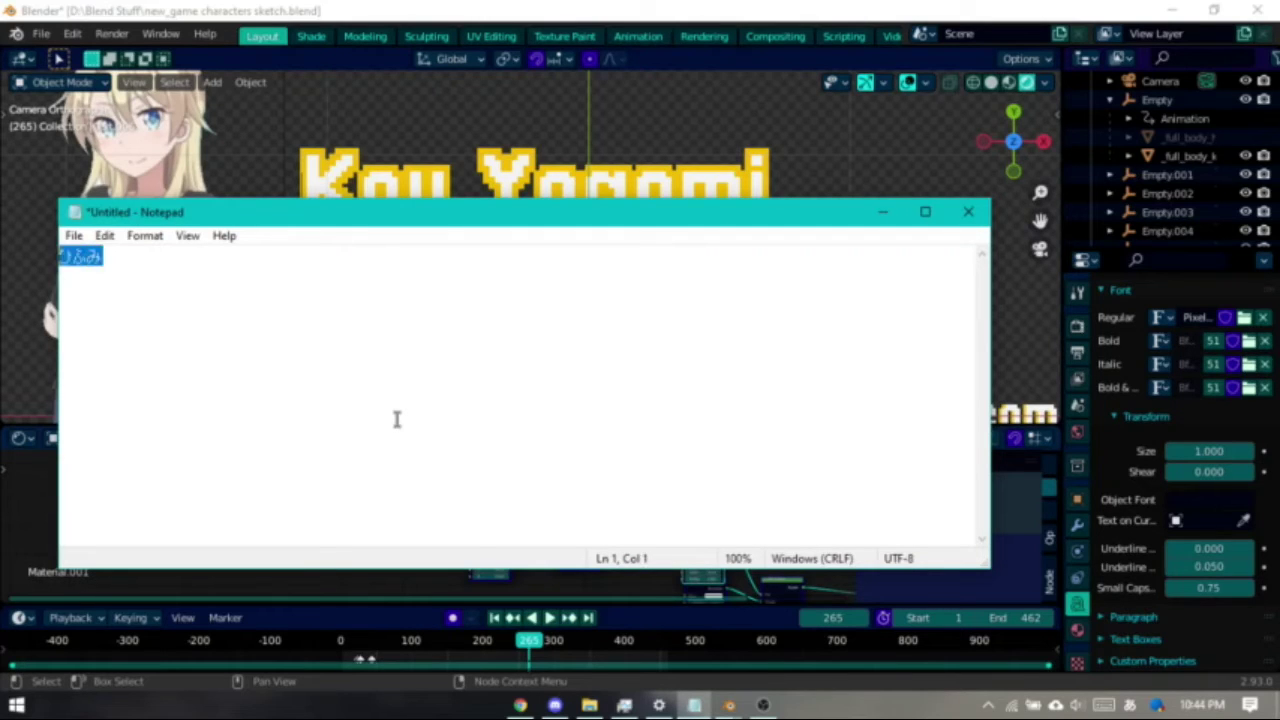
# Back in Blender, create a text object reading ひふみ below the Japanese name and inspect its glyphs.
pyautogui.click(881, 213)
pyautogui.press('Tab')
pyautogui.write('ひふみ')
pyautogui.press('Tab')
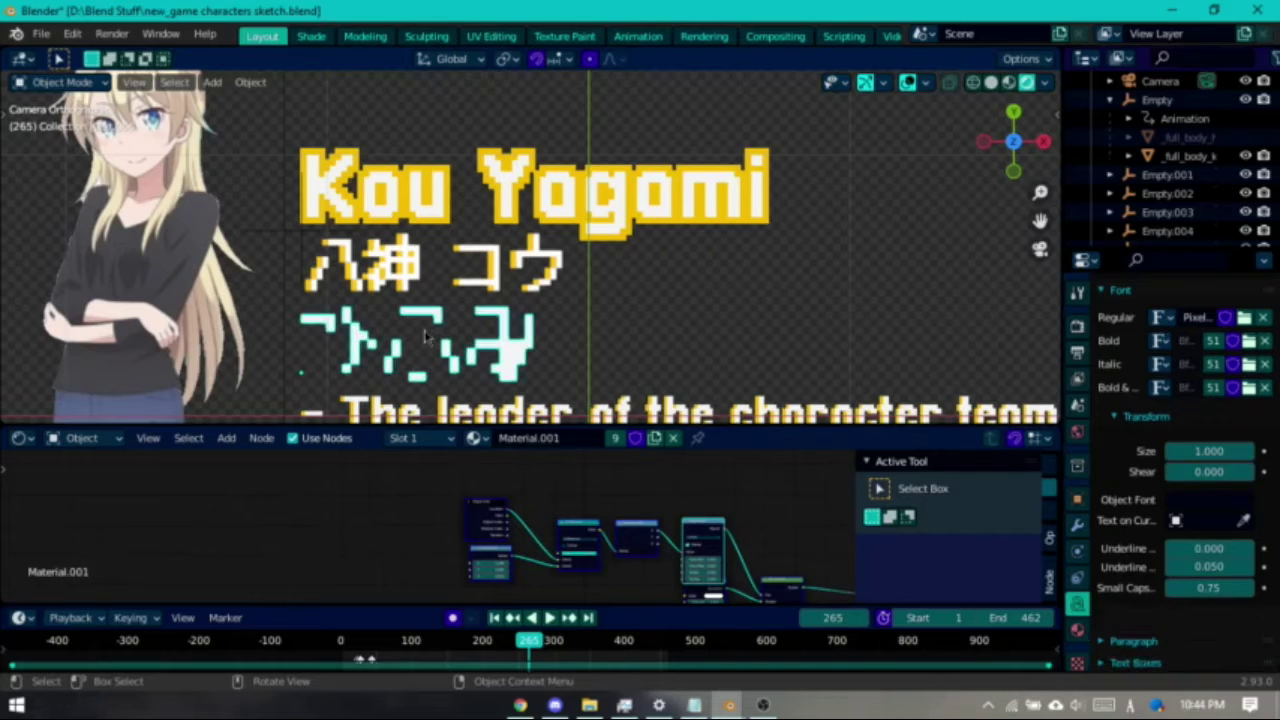
pyautogui.scroll(2, 407, 318)
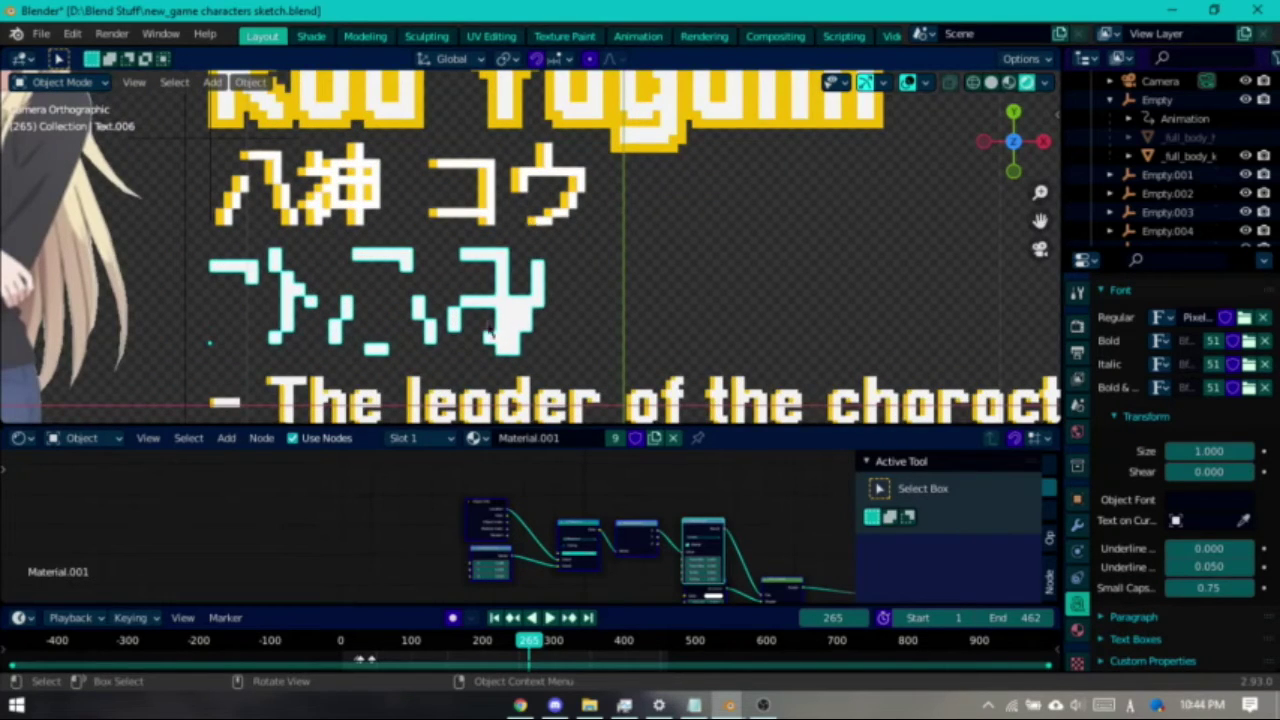
pyautogui.click(255, 306)
# Select the Japanese name plane, examine its _name_hifumi material nodes, and preview the TextTexture node's output on the plane.
pyautogui.click(580, 187)
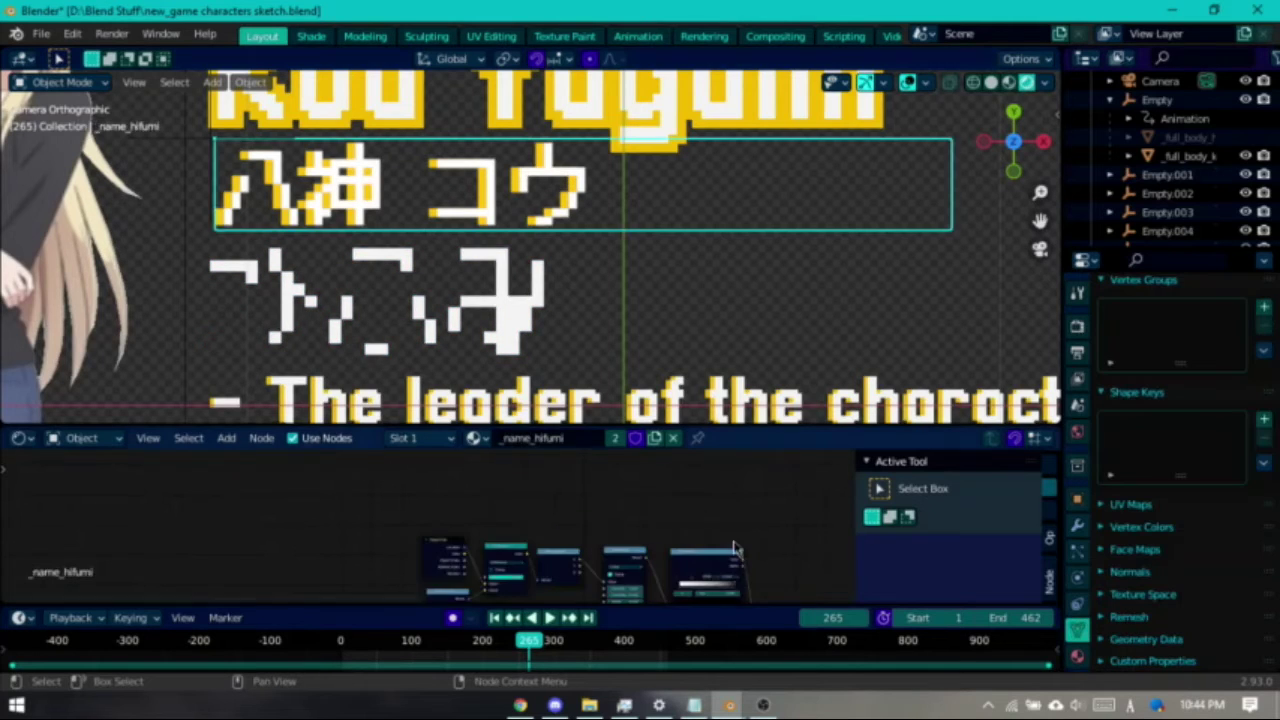
pyautogui.moveTo(580, 572); pyautogui.dragTo(571, 520, button='middle')
pyautogui.scroll(6, 571, 520)
pyautogui.moveTo(450, 557); pyautogui.dragTo(210, 557, button='middle')
pyautogui.scroll(-1, 373, 553)
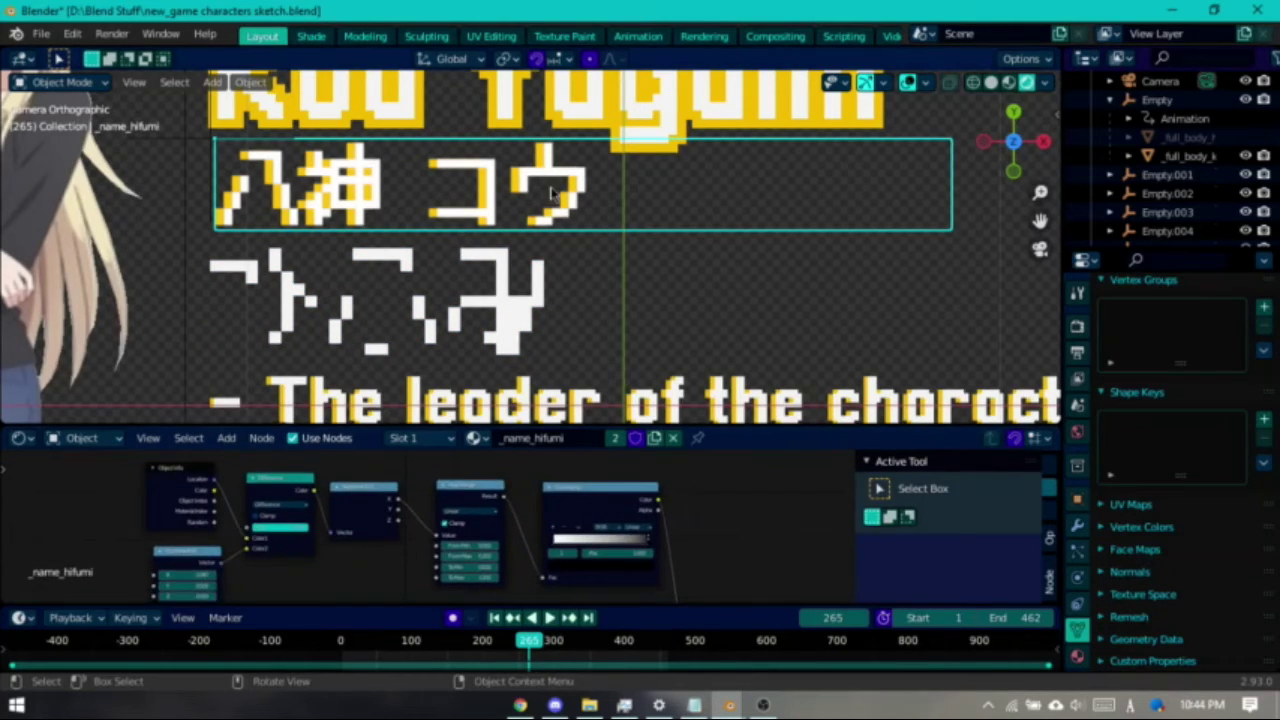
pyautogui.moveTo(628, 545); pyautogui.dragTo(758, 521, button='middle')
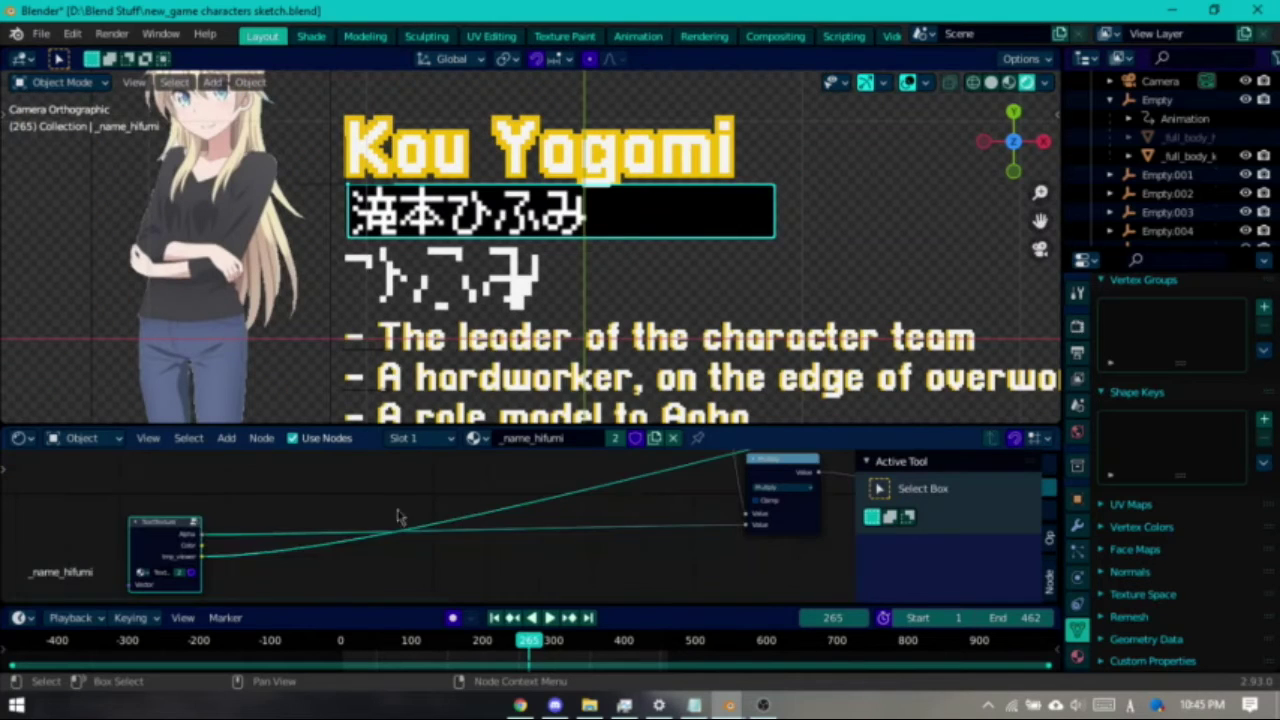
pyautogui.click(397, 517)
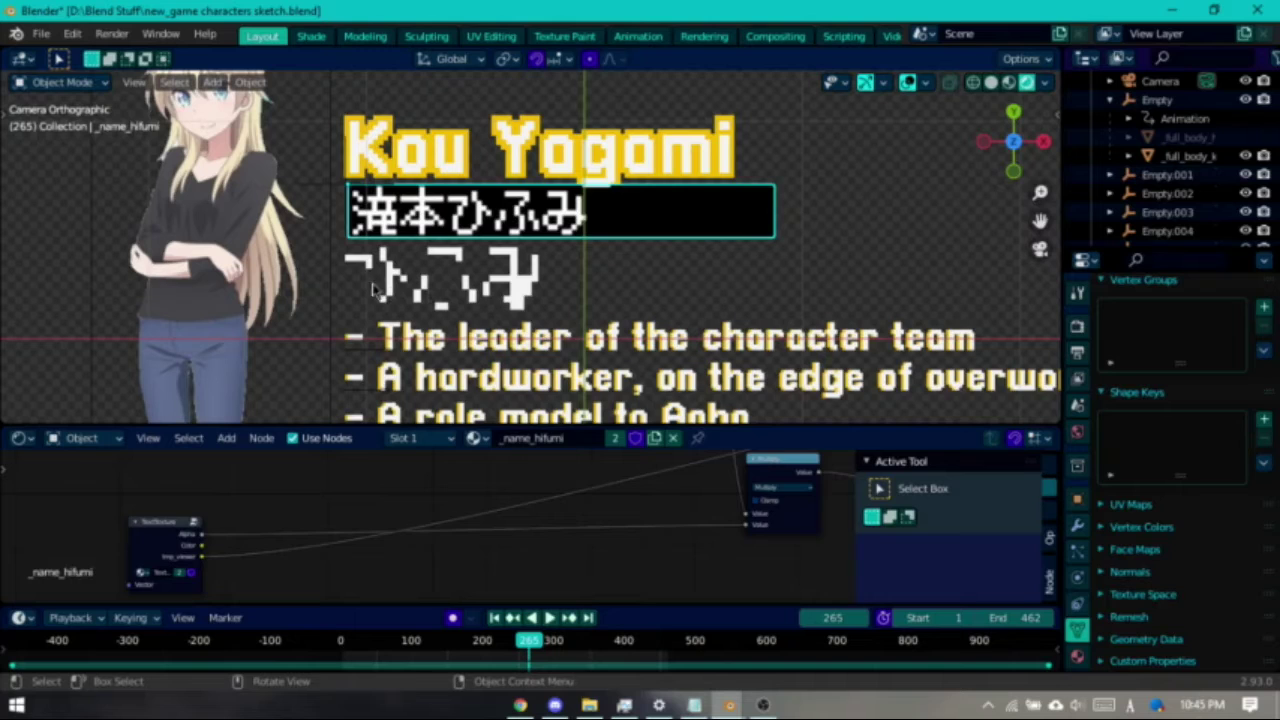
# Delete the ひふみ text object below the Japanese name.
pyautogui.click(409, 298)
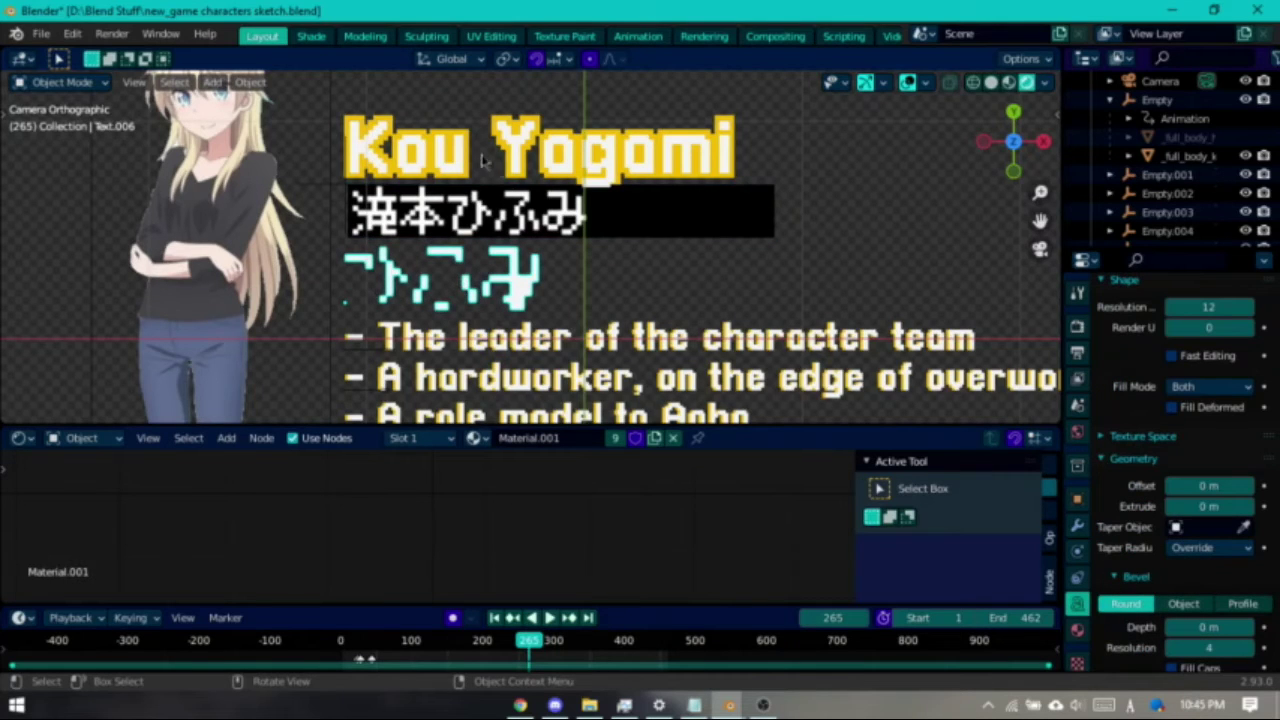
pyautogui.click(588, 280)
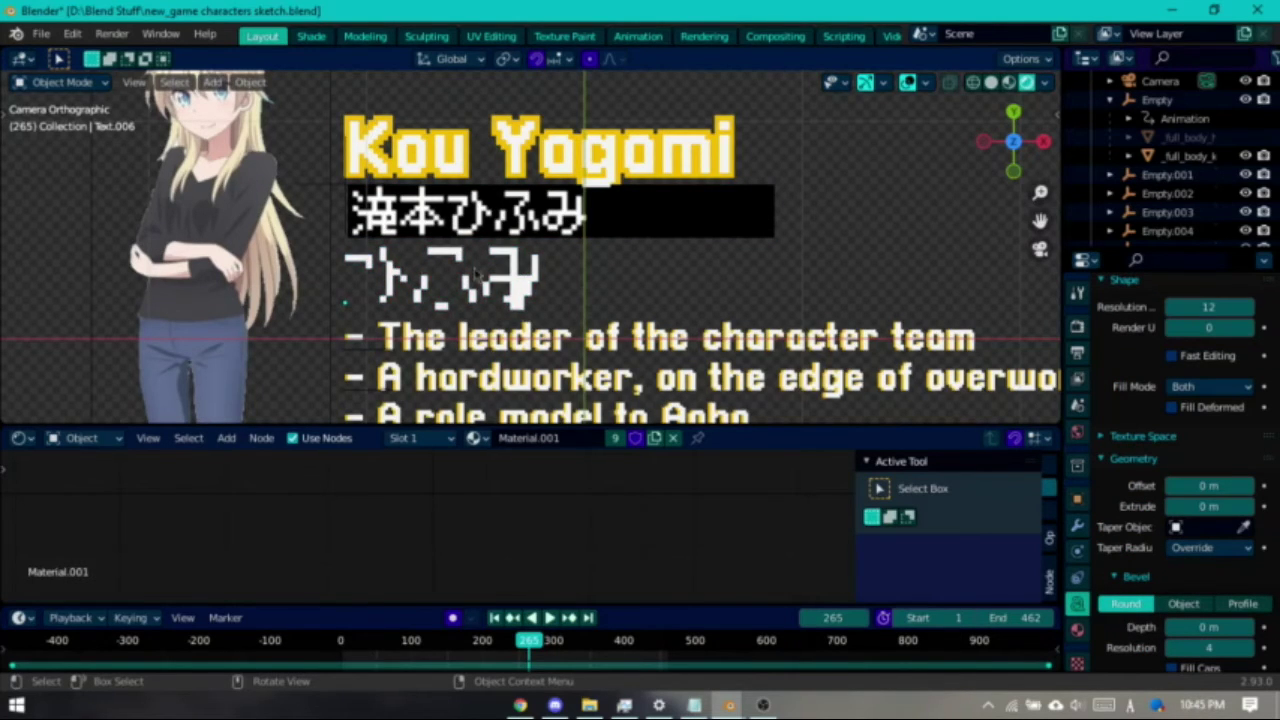
pyautogui.scroll(3, 537, 288)
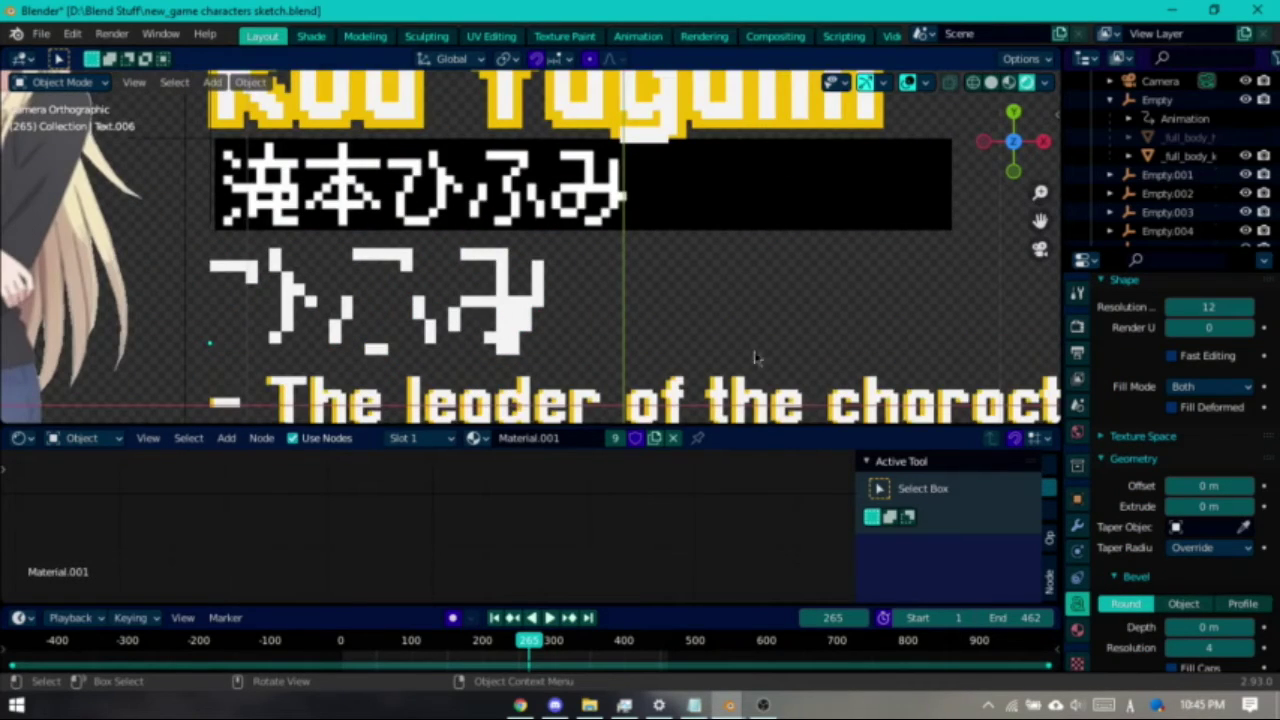
pyautogui.click(578, 272)
pyautogui.press('x')
pyautogui.click(642, 240)
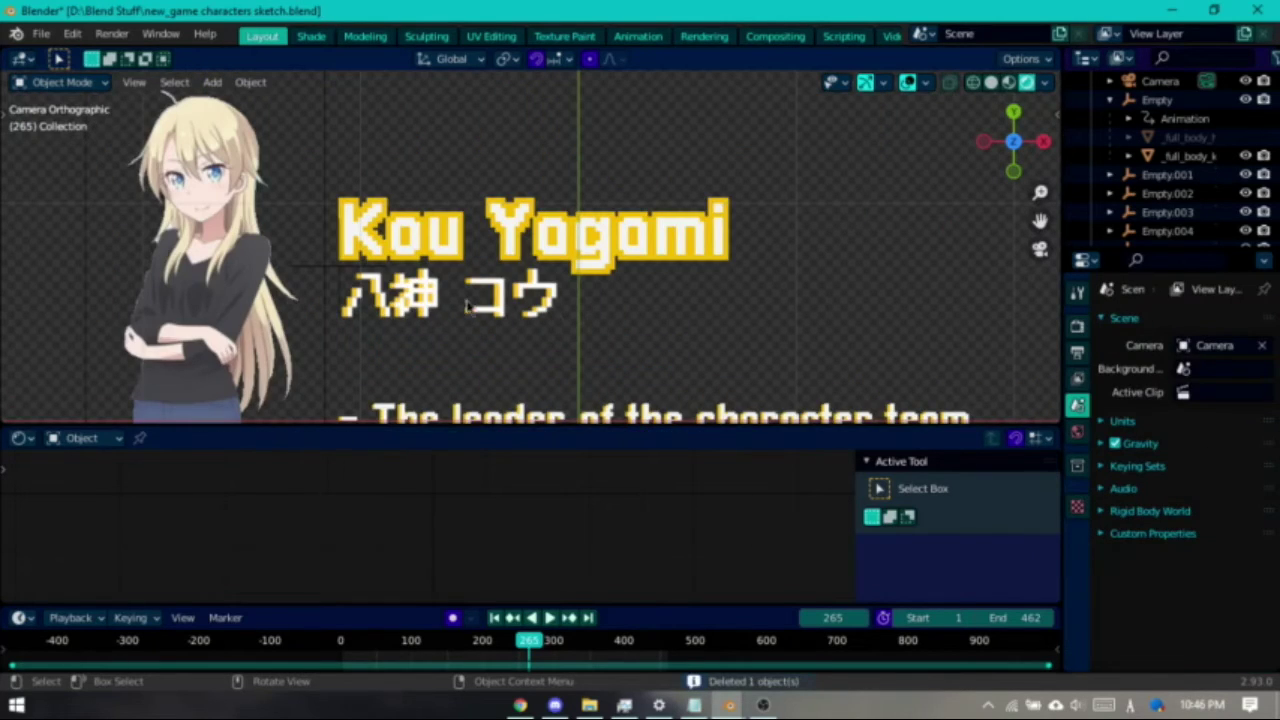
# Render frame 265 with its compositing, view the result, and minimise the render window.
pyautogui.moveTo(627, 325); pyautogui.dragTo(641, 135, button='middle')
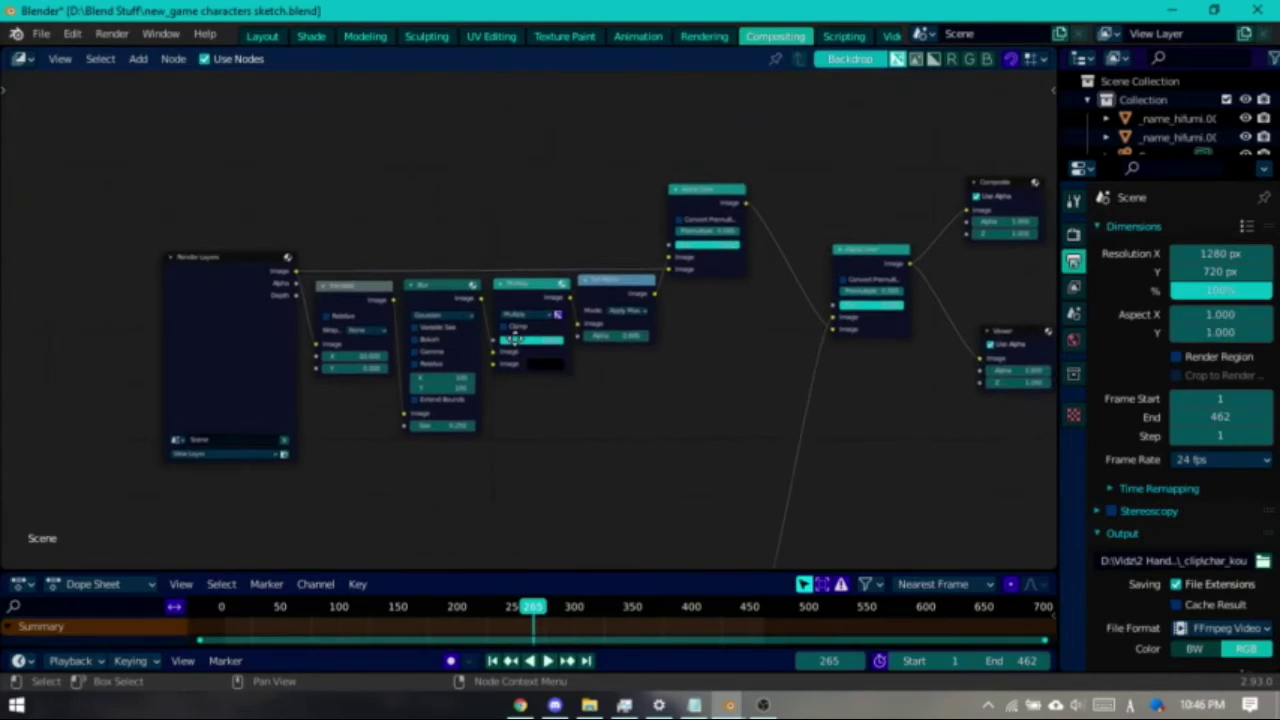
pyautogui.click(110, 33)
pyautogui.click(100, 51)
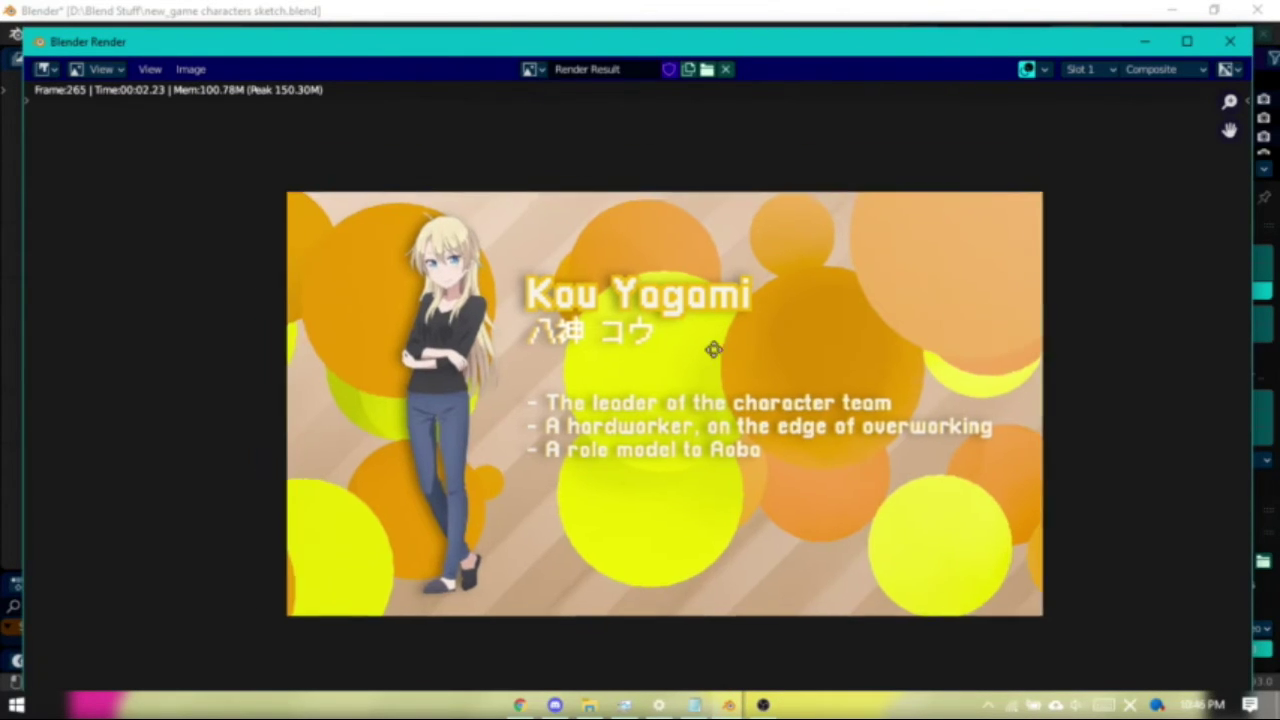
pyautogui.click(1145, 41)
# Preview the background's colour-adjusted node output on the compositor backdrop.
pyautogui.moveTo(498, 419); pyautogui.dragTo(516, 66, button='middle')
pyautogui.keyDown('ctrl'); pyautogui.keyDown('shift'); pyautogui.click(120, 332); pyautogui.keyUp('shift'); pyautogui.keyUp('ctrl')
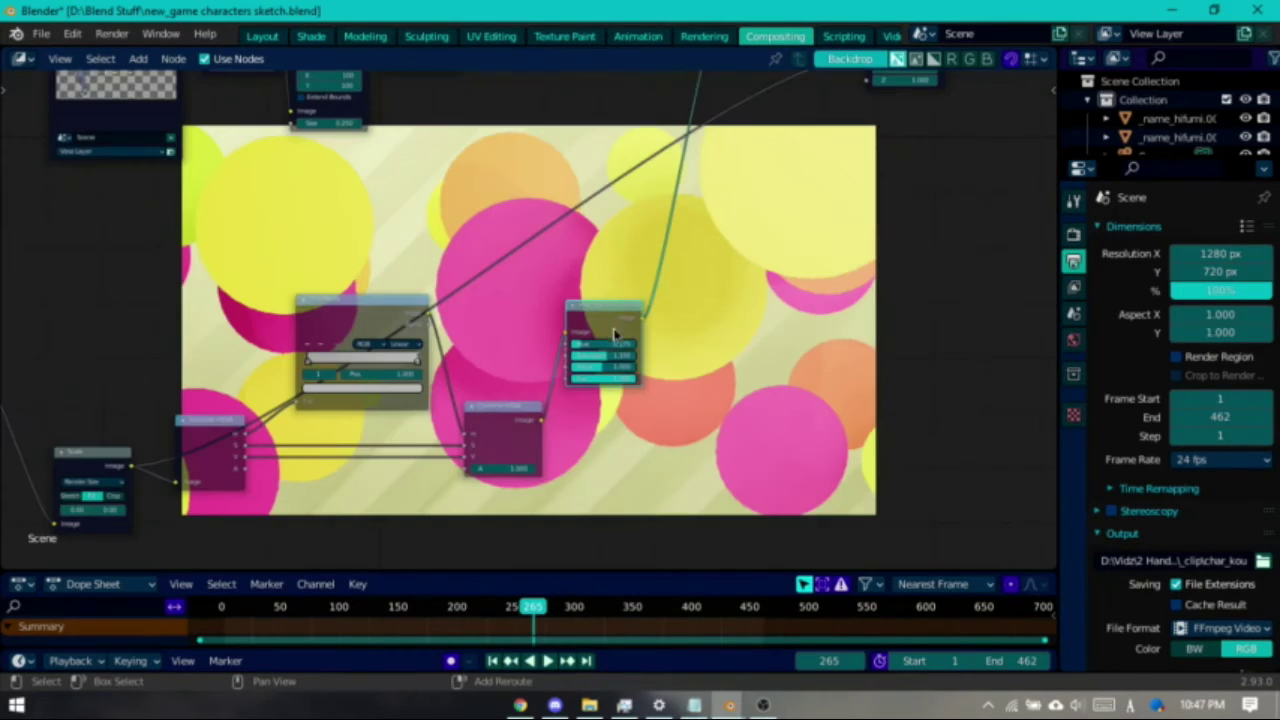
pyautogui.hotkey('shift', 'd')
pyautogui.click(202, 311)
pyautogui.moveTo(202, 311); pyautogui.dragTo(538, 303, button='middle')
pyautogui.moveTo(467, 459); pyautogui.dragTo(472, 456)
pyautogui.moveTo(448, 287); pyautogui.dragTo(498, 297)
pyautogui.hotkey('ctrl', 'z')
pyautogui.hotkey('ctrl', 'z')
pyautogui.hotkey('ctrl', 'z')
pyautogui.hotkey('ctrl', 'z')
pyautogui.hotkey('ctrl', 'z')
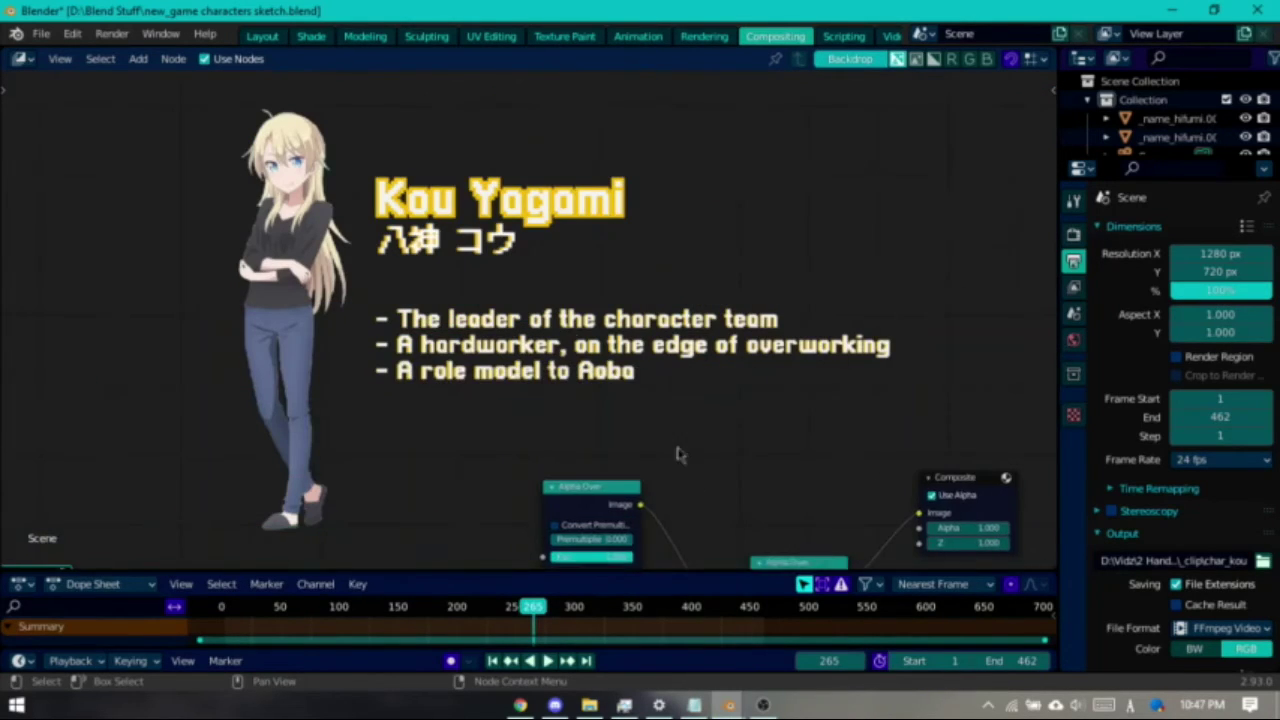
# Return to the Layout workspace and enlarge the 3D viewport to show the whole camera frame.
pyautogui.moveTo(650, 430); pyautogui.dragTo(525, 404, button='middle')
pyautogui.moveTo(594, 425); pyautogui.dragTo(840, 296, button='middle')
pyautogui.click(278, 36)
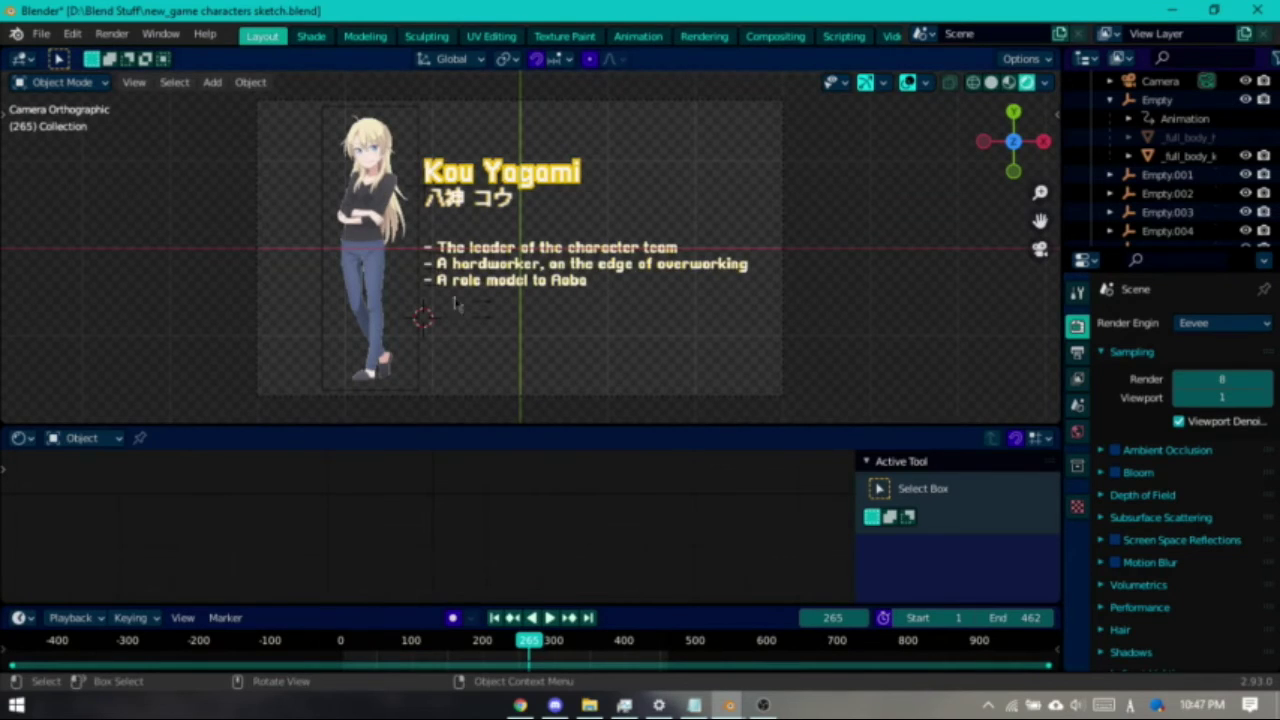
pyautogui.moveTo(657, 427); pyautogui.dragTo(657, 518)
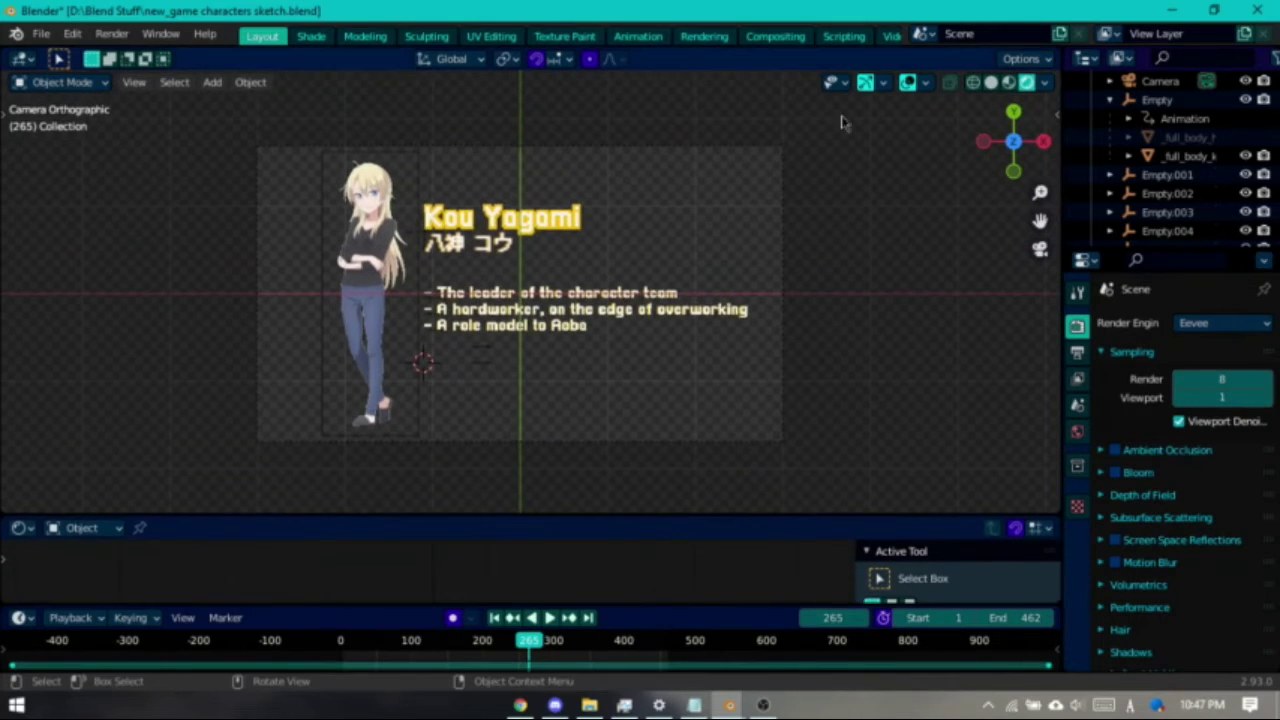
# In the Compositing workspace, preview the drop-shadow chain node by node: Translate, Blur, Multiply, Set Alpha and the first Alpha Over.
pyautogui.click(775, 36)
pyautogui.moveTo(285, 411); pyautogui.dragTo(293, 316, button='middle')
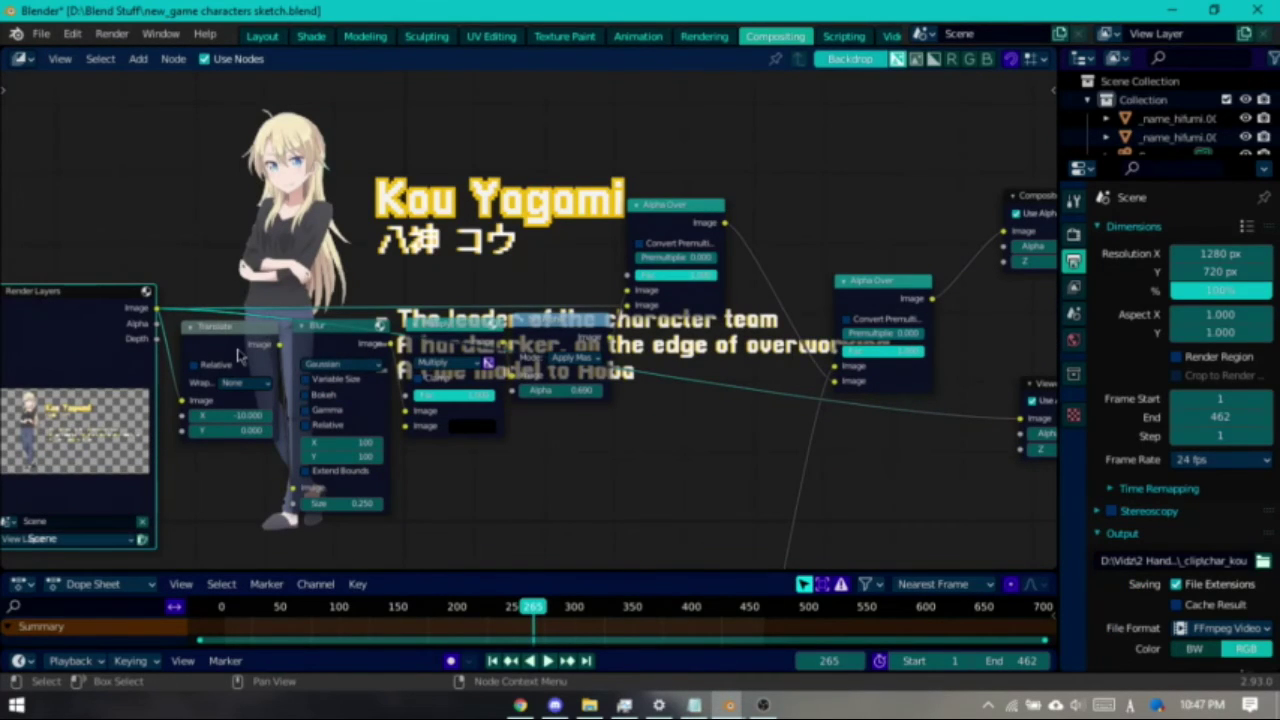
pyautogui.keyDown('ctrl'); pyautogui.keyDown('shift'); pyautogui.click(245, 350); pyautogui.keyUp('shift'); pyautogui.keyUp('ctrl')
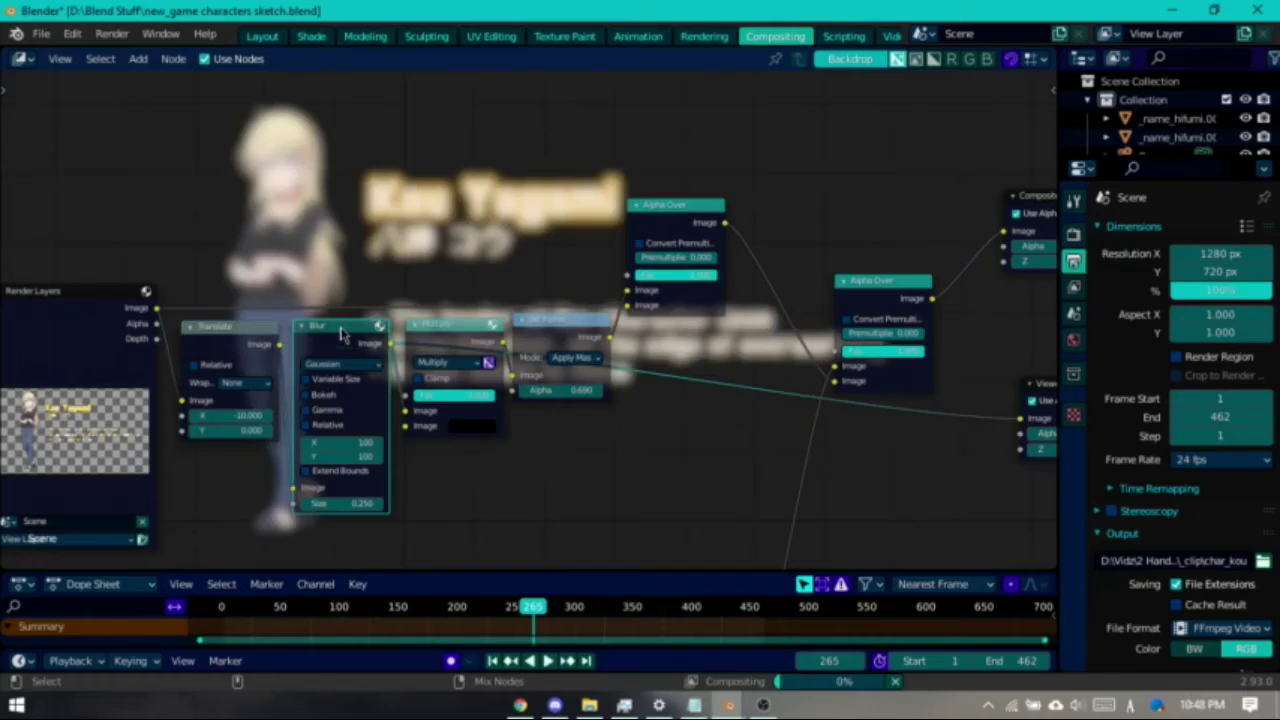
pyautogui.keyDown('ctrl'); pyautogui.keyDown('shift'); pyautogui.click(453, 345); pyautogui.keyUp('shift'); pyautogui.keyUp('ctrl')
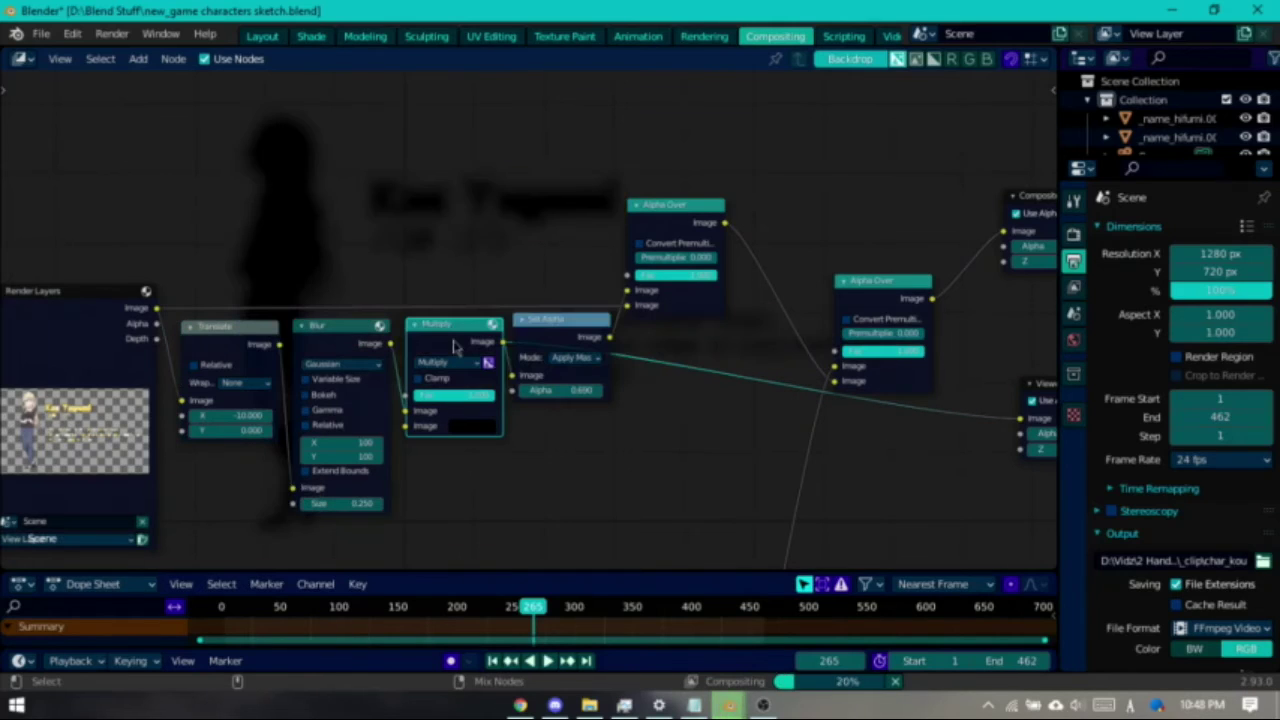
pyautogui.keyDown('ctrl'); pyautogui.keyDown('shift'); pyautogui.click(565, 340); pyautogui.keyUp('shift'); pyautogui.keyUp('ctrl')
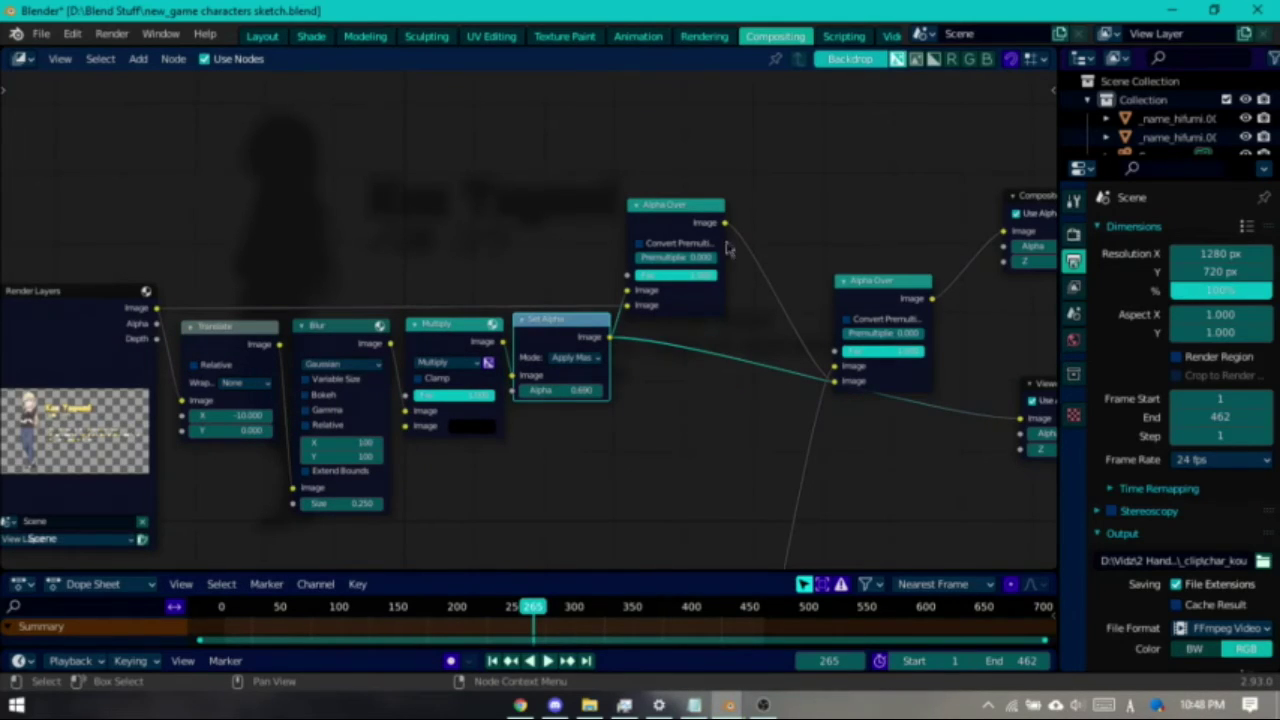
pyautogui.keyDown('ctrl'); pyautogui.keyDown('shift'); pyautogui.click(697, 256); pyautogui.keyUp('shift'); pyautogui.keyUp('ctrl')
pyautogui.moveTo(470, 225); pyautogui.dragTo(294, 566, button='middle')
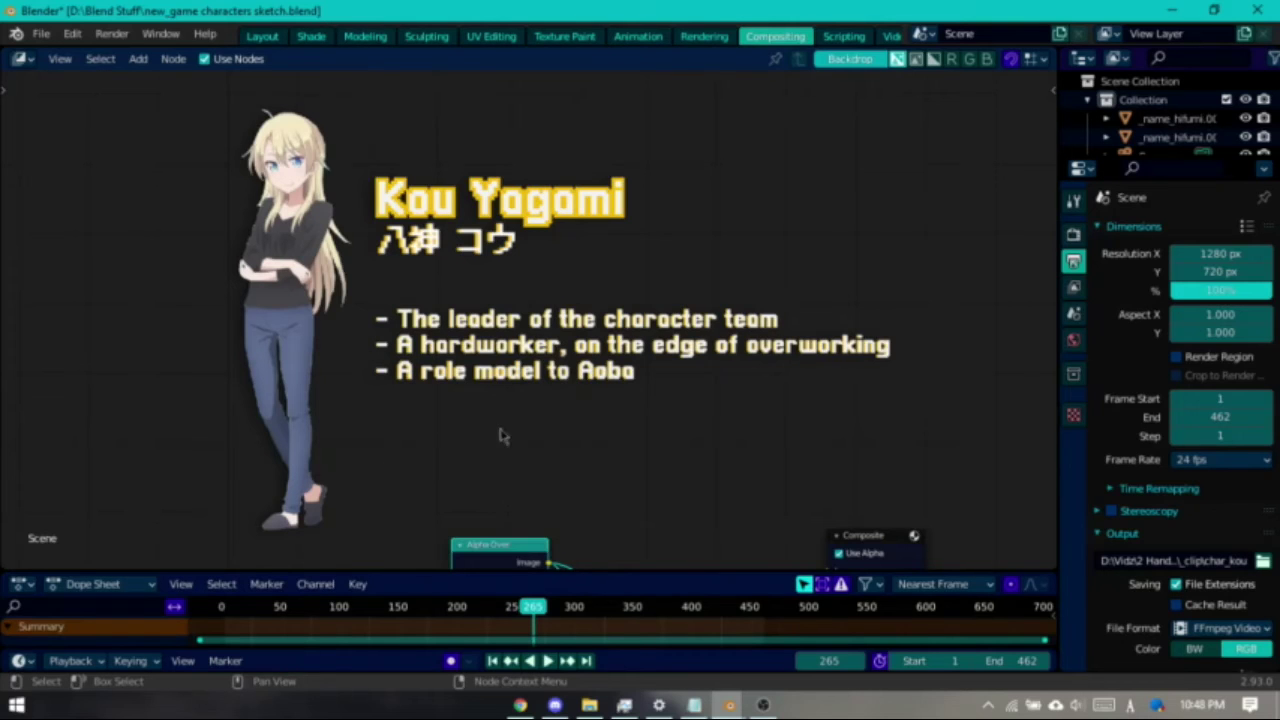
# Preview the final Alpha Over node that combines the shadowed character layer with the background.
pyautogui.moveTo(558, 408); pyautogui.dragTo(407, 257, button='middle')
pyautogui.moveTo(736, 448); pyautogui.dragTo(679, 335, button='middle')
pyautogui.keyDown('ctrl'); pyautogui.keyDown('shift'); pyautogui.click(507, 365); pyautogui.keyUp('shift'); pyautogui.keyUp('ctrl')
pyautogui.moveTo(333, 558); pyautogui.dragTo(618, 89, button='middle')
# In slice of life.blend, turn on the viewport overlays and enlarge the camera view of the LIFE letters.
pyautogui.scroll(-3, 833, 506)
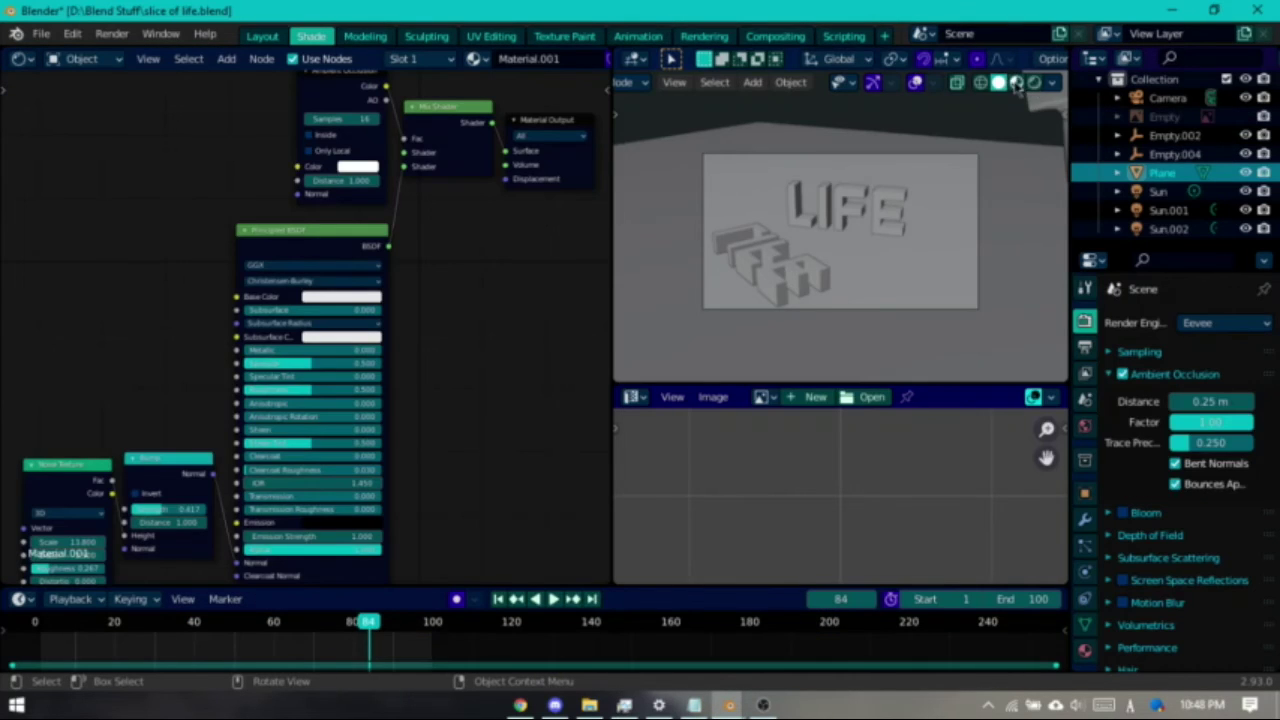
pyautogui.click(915, 82)
pyautogui.scroll(2, 978, 205)
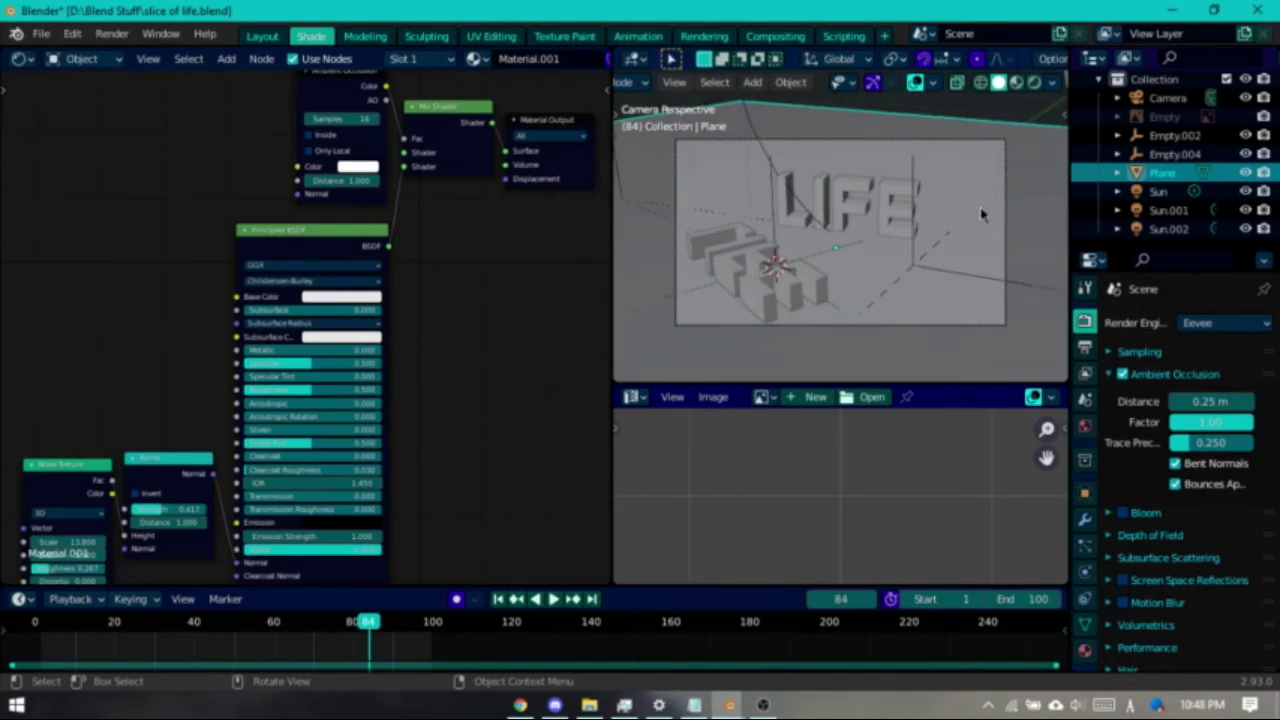
pyautogui.scroll(1, 978, 218)
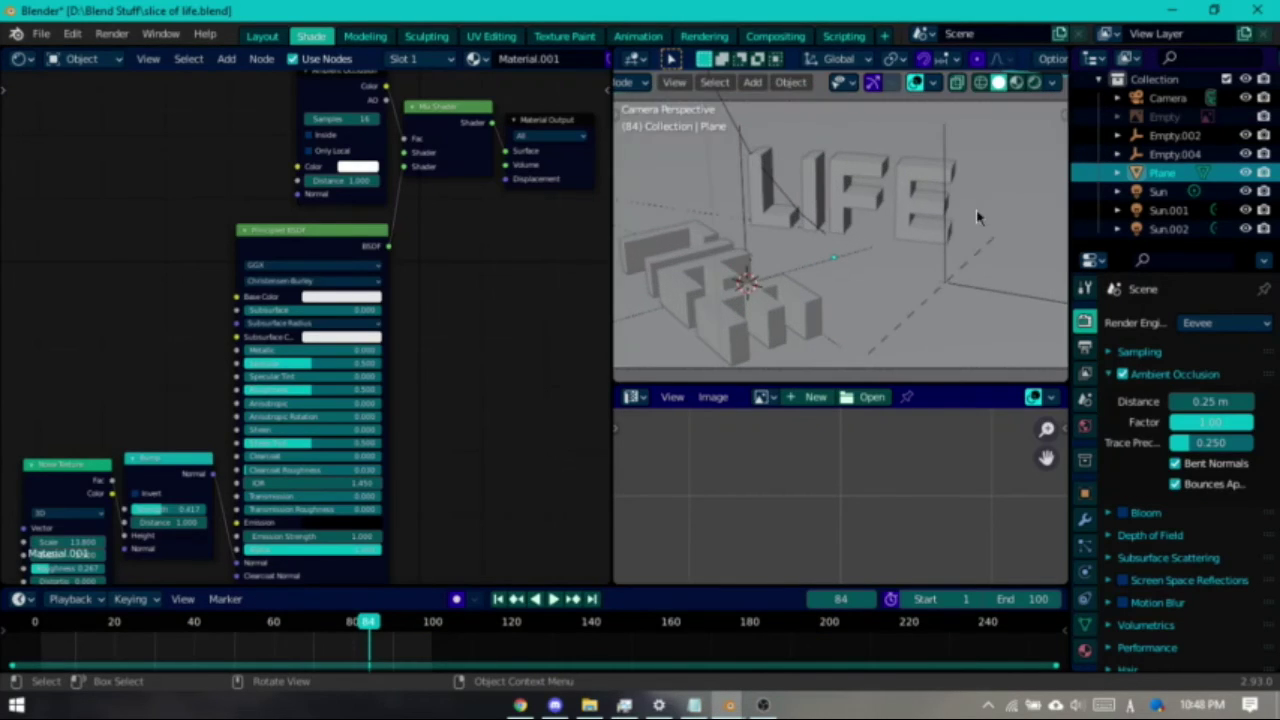
# Switch to the Layout workspace and examine the separated halves of the LIFE letters from outside the camera.
pyautogui.click(272, 37)
pyautogui.scroll(-4, 651, 243)
pyautogui.moveTo(648, 243)
pyautogui.mouseDown(button='middle')
pyautogui.moveTo(603, 243)
pyautogui.moveTo(683, 234)
pyautogui.mouseUp(button='middle')
pyautogui.scroll(4, 604, 243)
pyautogui.scroll(3, 683, 236)
pyautogui.moveTo(683, 320); pyautogui.dragTo(594, 612, button='middle')
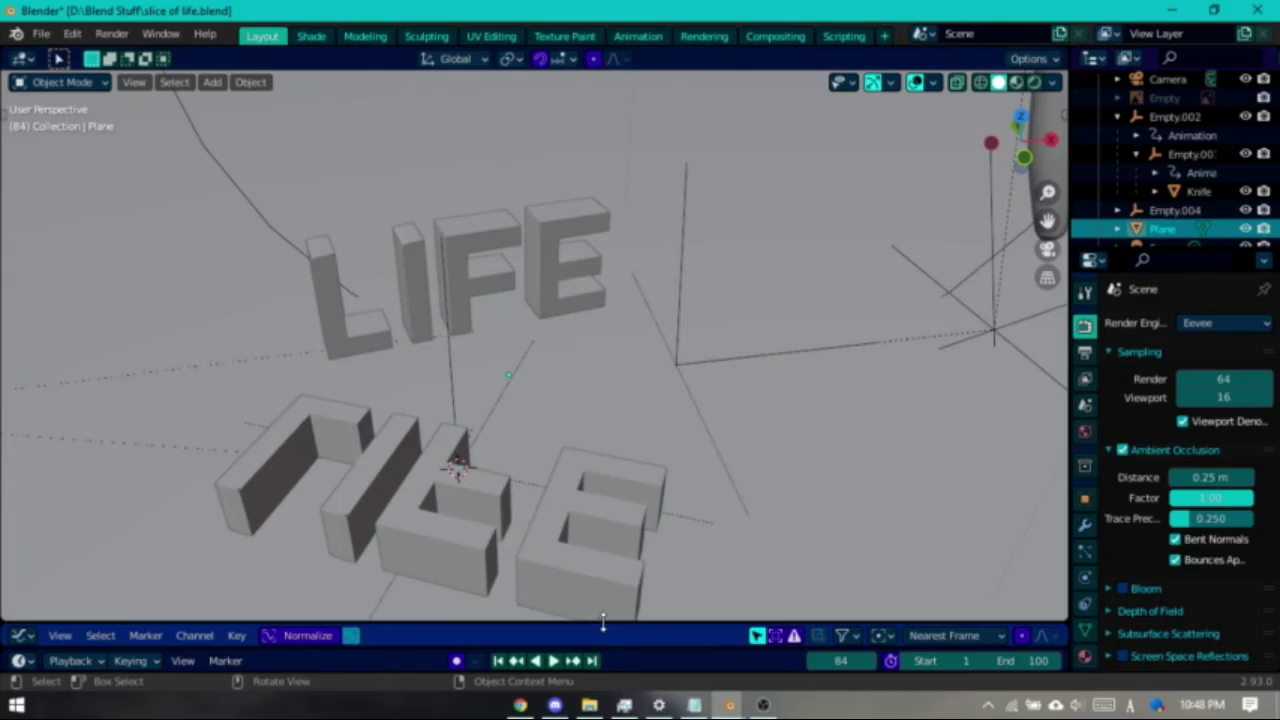
# Enlarge the animation editors below the viewport and move the playhead to frame 15.
pyautogui.moveTo(603, 620); pyautogui.dragTo(605, 554)
pyautogui.moveTo(654, 648); pyautogui.dragTo(654, 570)
pyautogui.scroll(-5, 739, 397)
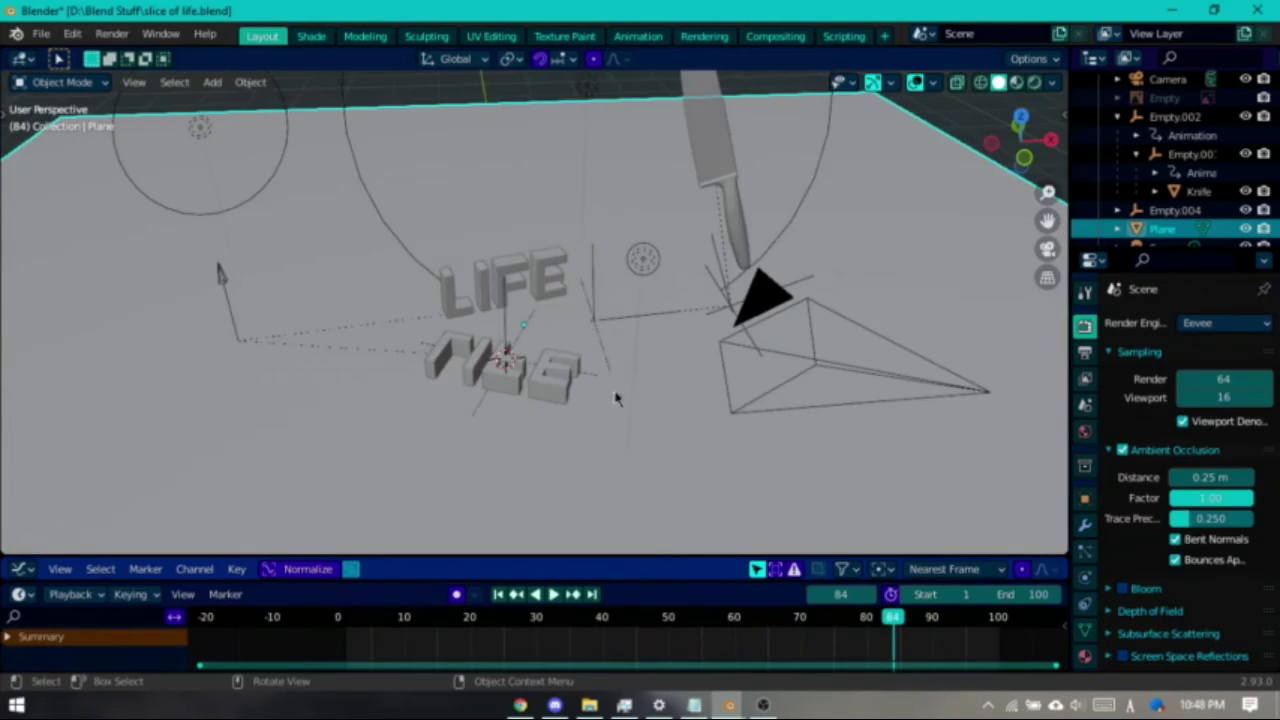
pyautogui.moveTo(740, 397); pyautogui.dragTo(757, 360, button='middle')
pyautogui.moveTo(453, 621); pyautogui.dragTo(438, 617)
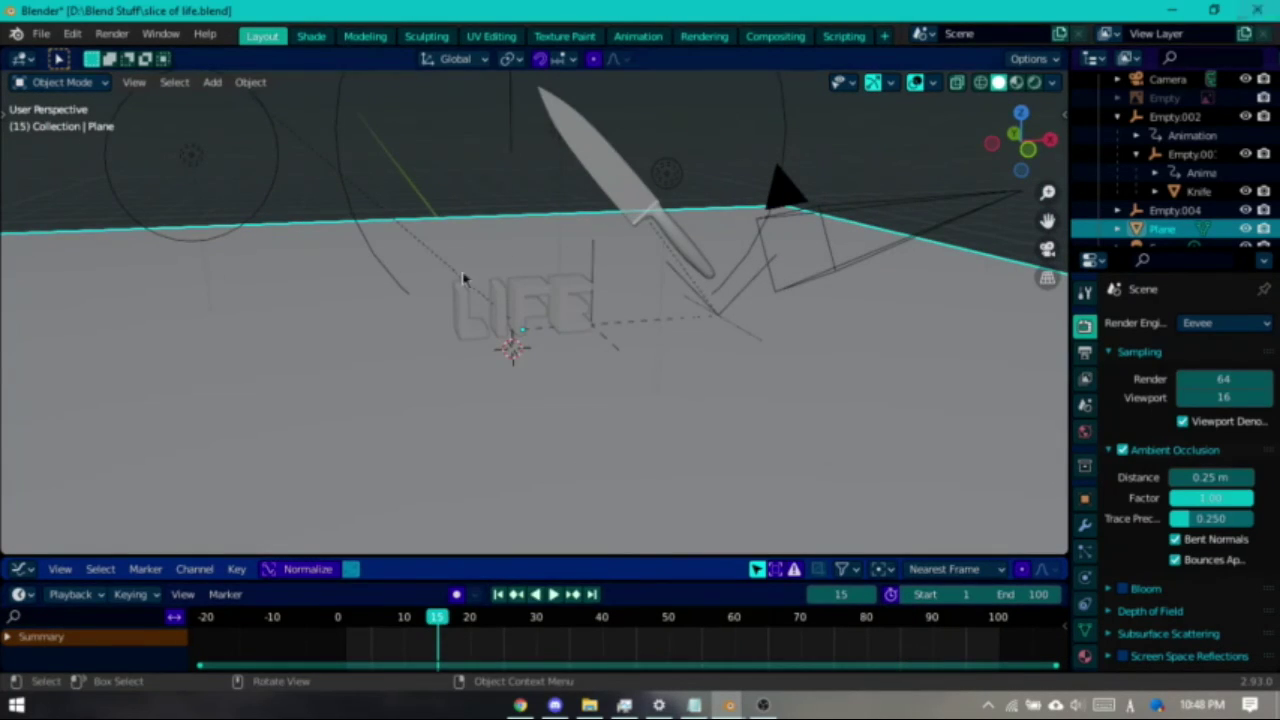
# Play and scrub the animation onward from frame 15 to examine the knife's movement toward the LIFE letters.
pyautogui.moveTo(796, 287); pyautogui.dragTo(619, 480, button='middle')
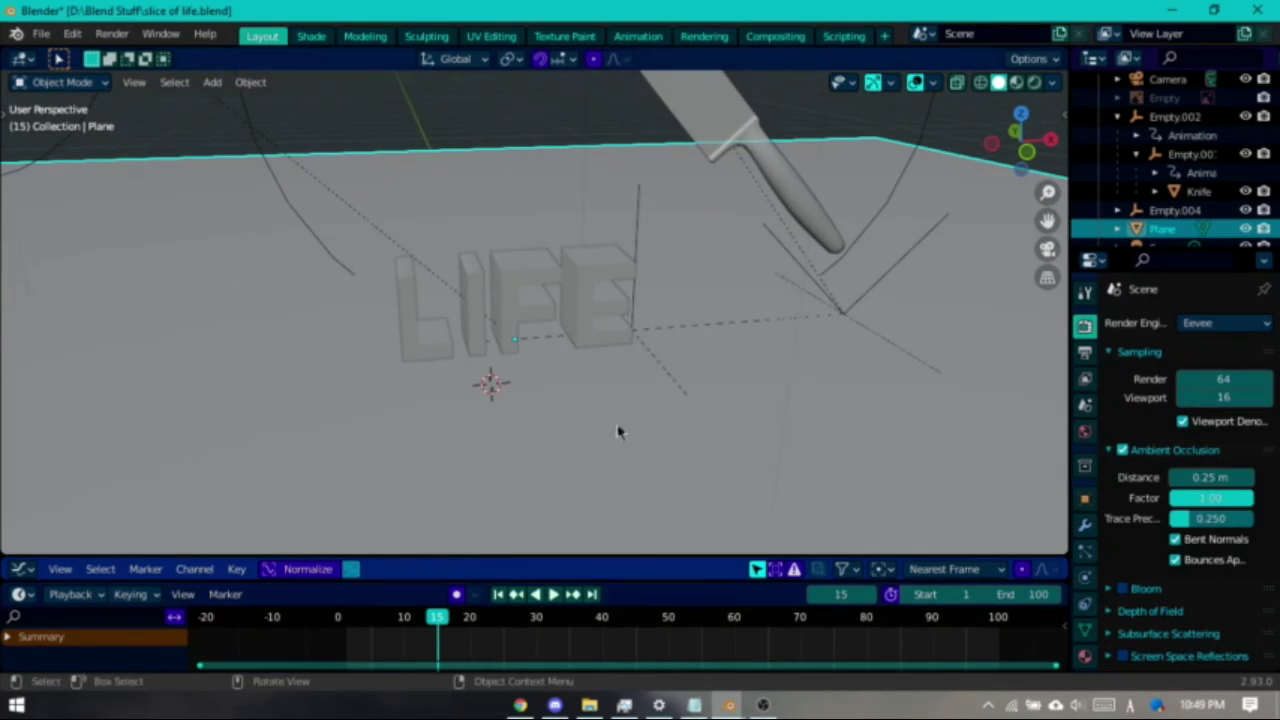
pyautogui.moveTo(617, 434); pyautogui.dragTo(409, 523, button='middle')
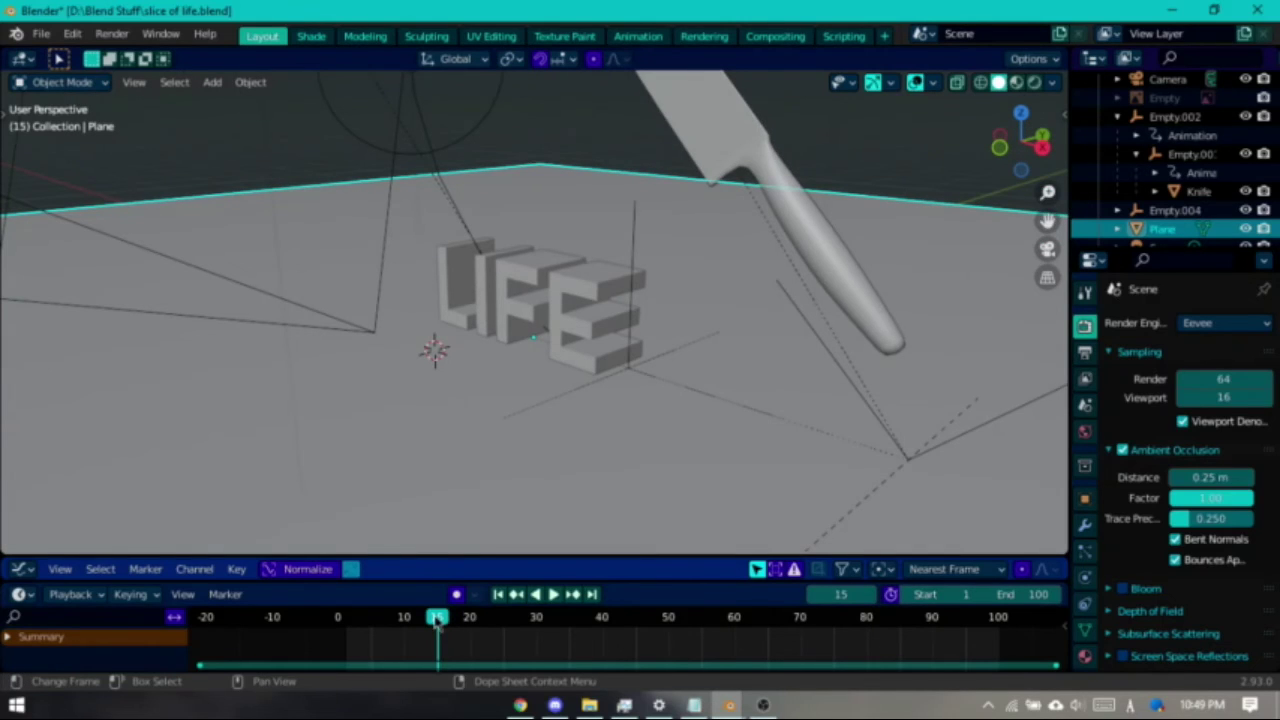
pyautogui.press('space')
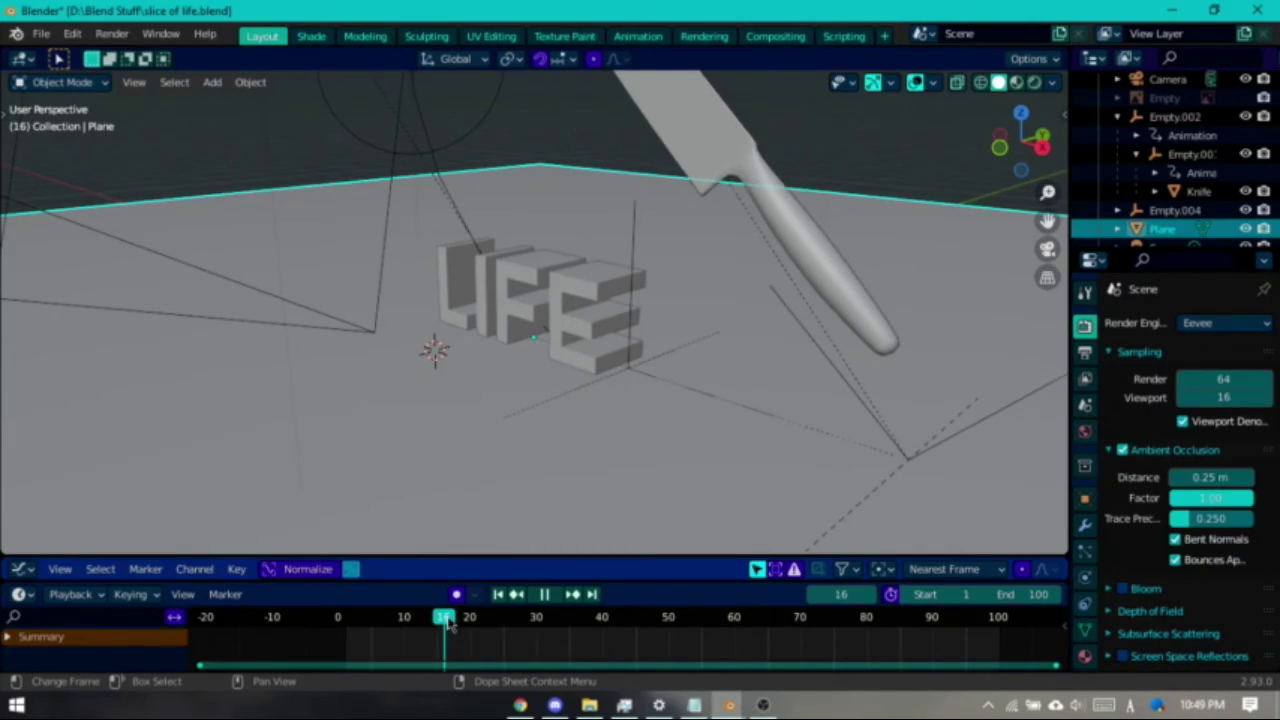
pyautogui.moveTo(448, 624); pyautogui.dragTo(504, 612)
# Examine the animation curves of all selected objects in the Graph Editor, then restore the larger 3D viewport.
pyautogui.moveTo(605, 262); pyautogui.dragTo(526, 288, button='middle')
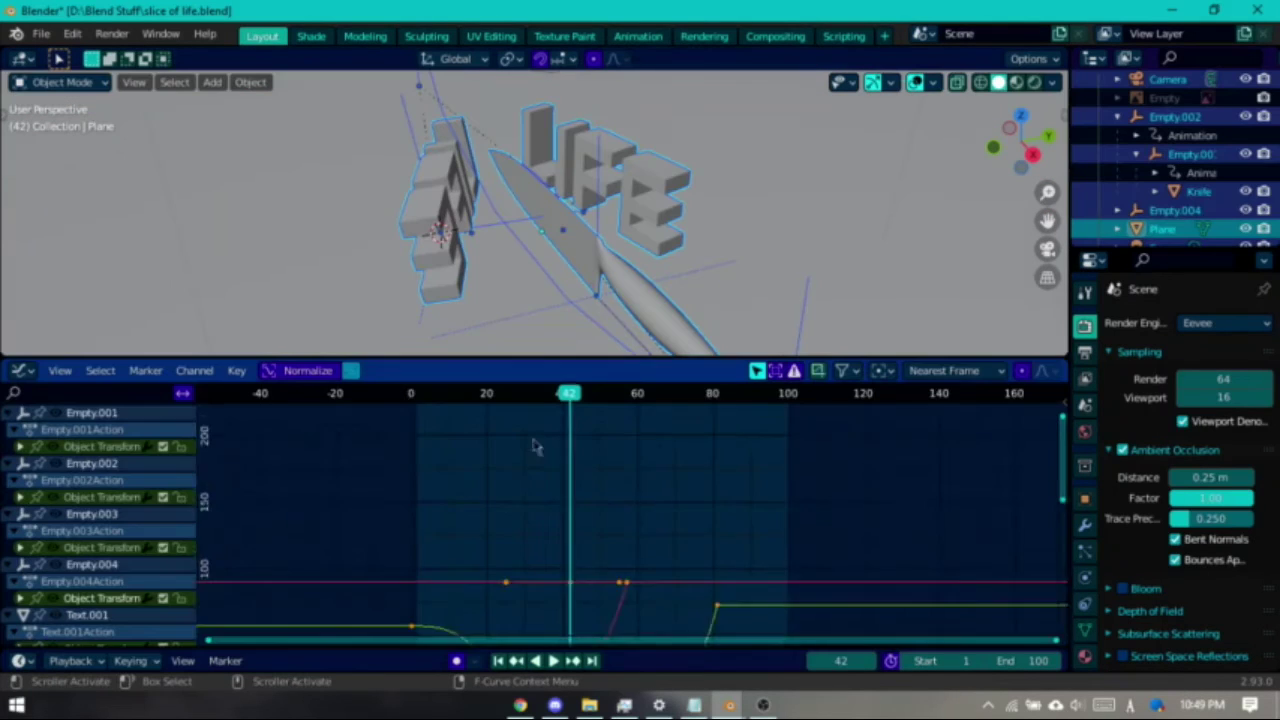
pyautogui.keyDown('ctrl'); pyautogui.moveTo(534, 443); pyautogui.dragTo(468, 458, button='middle'); pyautogui.keyUp('ctrl')
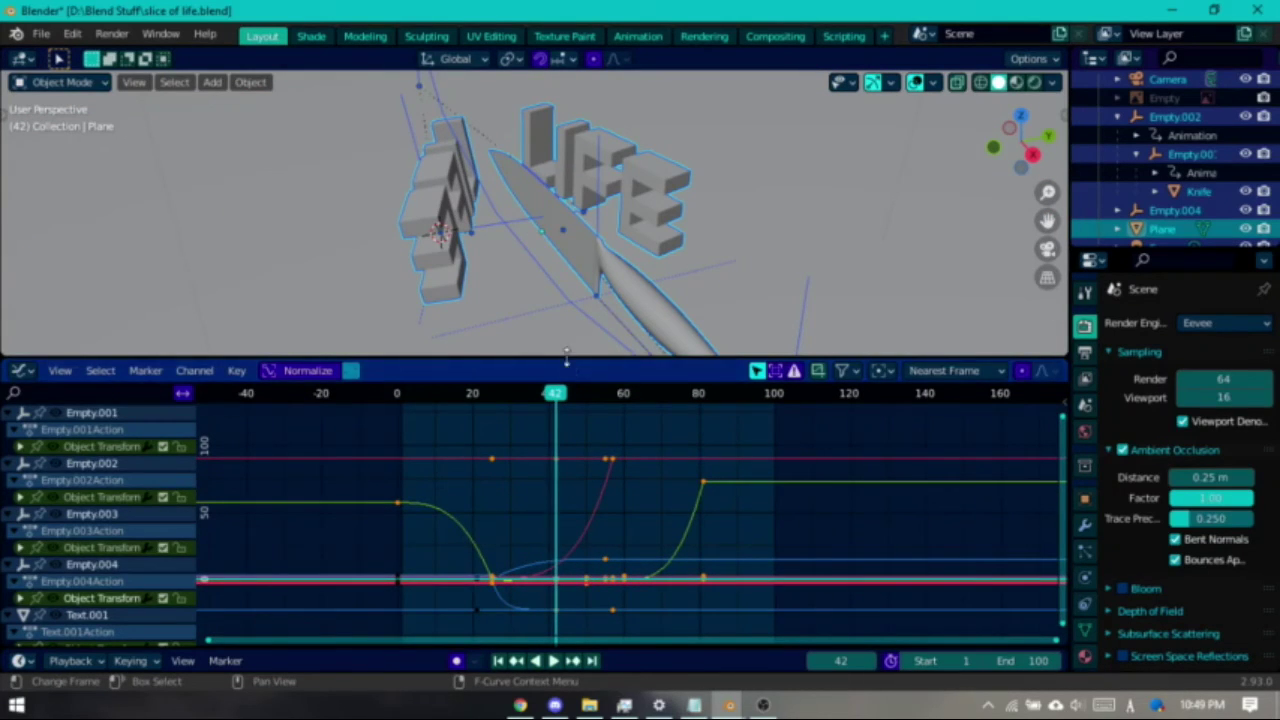
pyautogui.moveTo(565, 360); pyautogui.dragTo(510, 537)
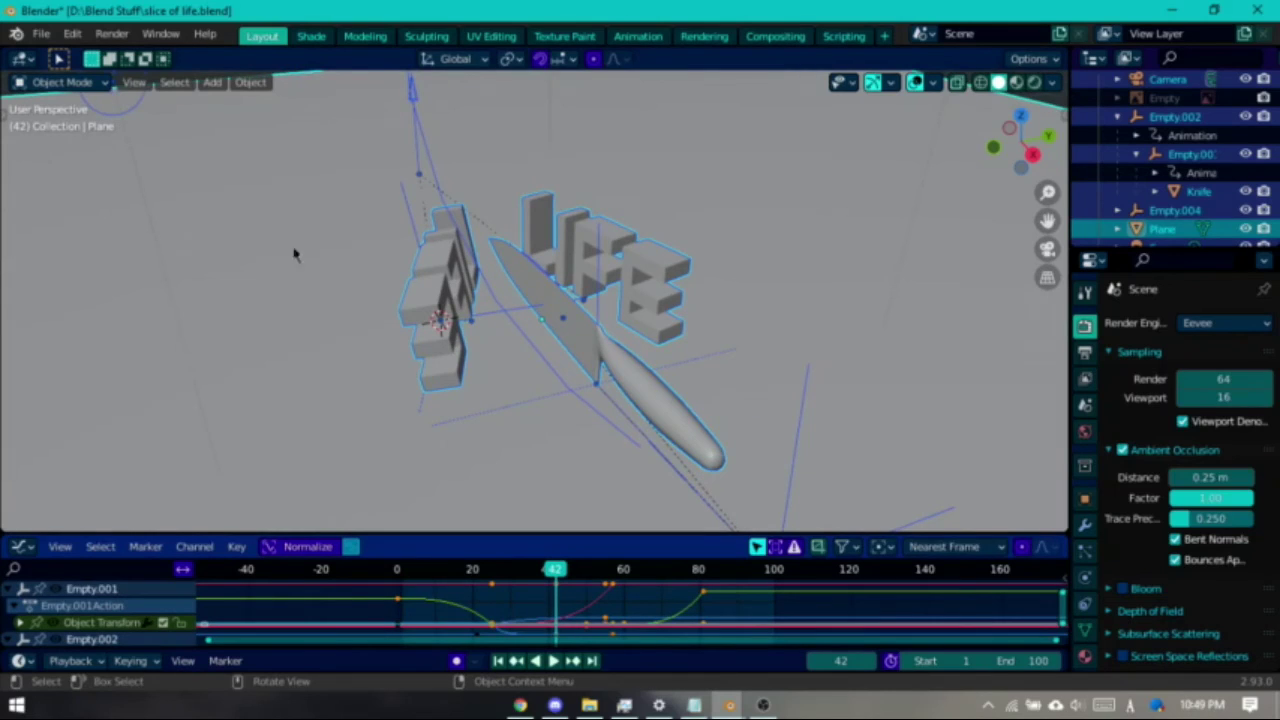
# Play and scrub the slicing animation from the other side of the knife and letters.
pyautogui.moveTo(333, 278); pyautogui.dragTo(545, 302, button='middle')
pyautogui.press('space')
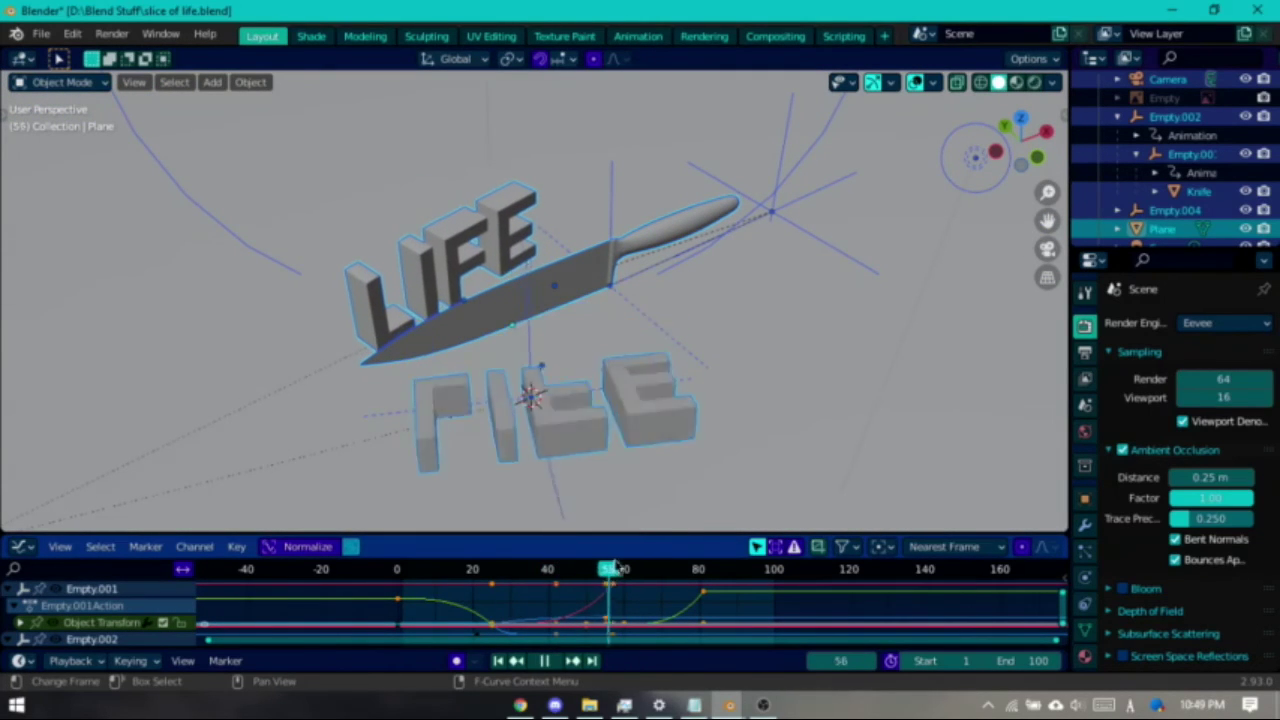
pyautogui.moveTo(617, 567); pyautogui.dragTo(555, 570)
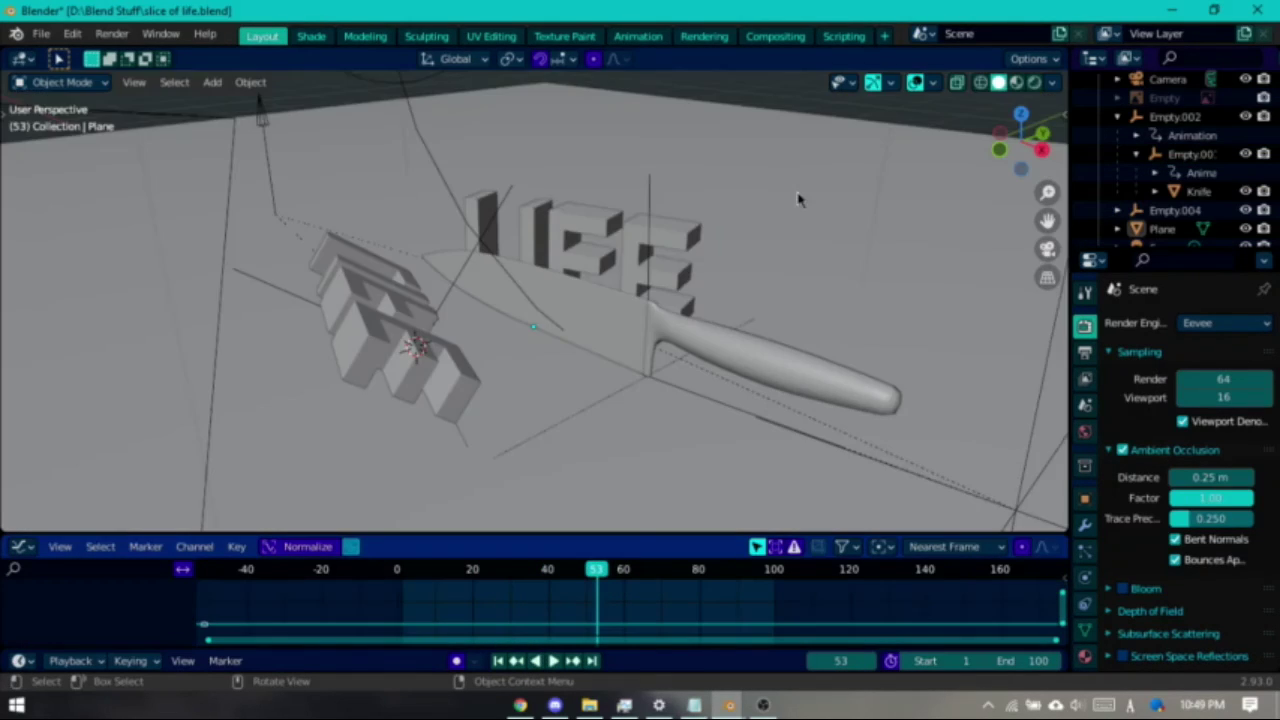
# Examine the knife and split letters up close and scrub back to frame 25.
pyautogui.moveTo(800, 200); pyautogui.dragTo(687, 307, button='middle')
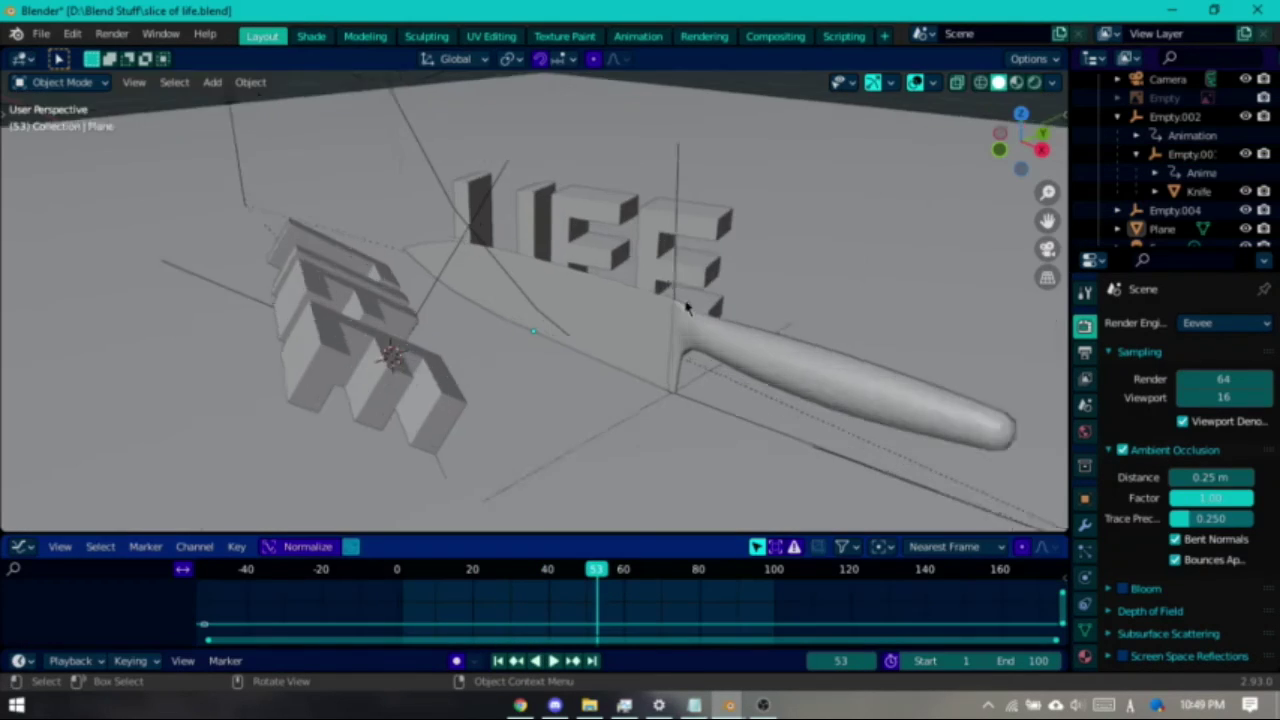
pyautogui.scroll(2, 684, 330)
pyautogui.scroll(-1, 678, 371)
pyautogui.moveTo(601, 578); pyautogui.dragTo(491, 590)
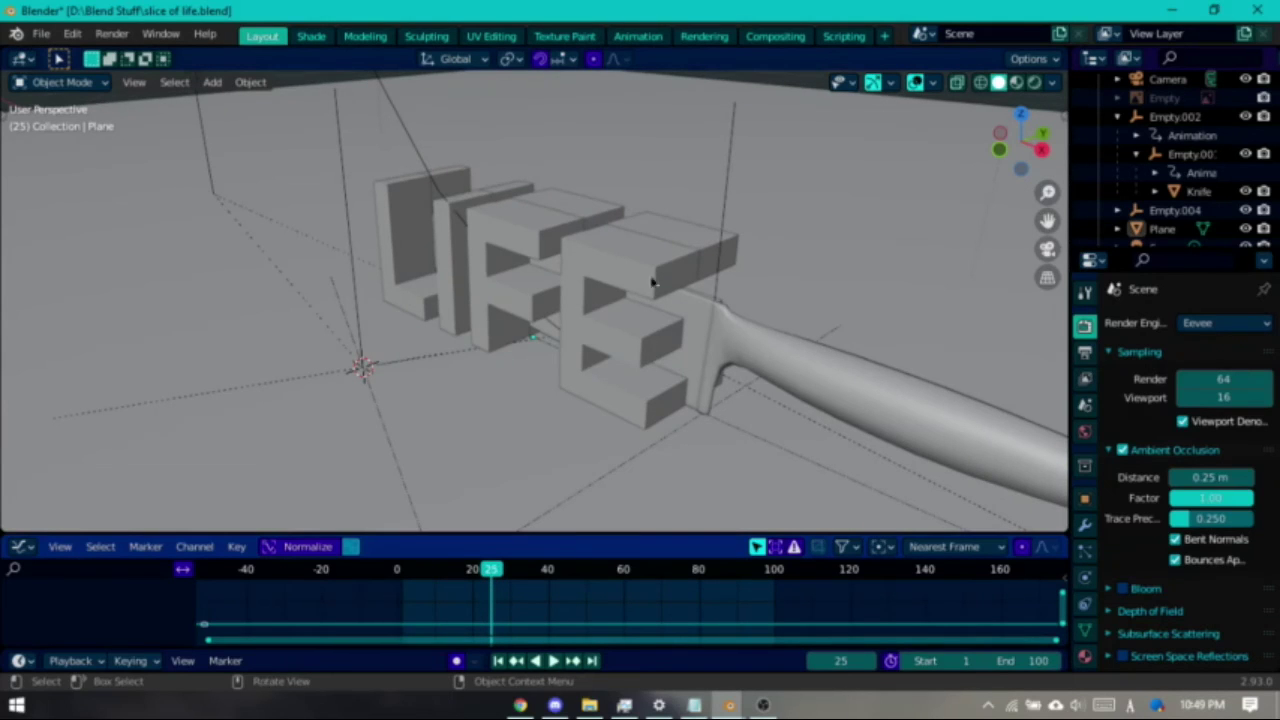
# Step back two frames and examine the knife and LIFE letters from a wider view.
pyautogui.scroll(-11, 640, 300)
pyautogui.moveTo(657, 350); pyautogui.dragTo(629, 291, button='middle')
pyautogui.scroll(6, 600, 350)
pyautogui.press('Left')
pyautogui.press('Left')
# Play the slicing animation from the wider view and stop at frame 64.
pyautogui.moveTo(570, 492); pyautogui.dragTo(715, 420, button='middle')
pyautogui.press('space')
pyautogui.press('space')
pyautogui.scroll(3, 612, 436)
pyautogui.scroll(2, 537, 295)
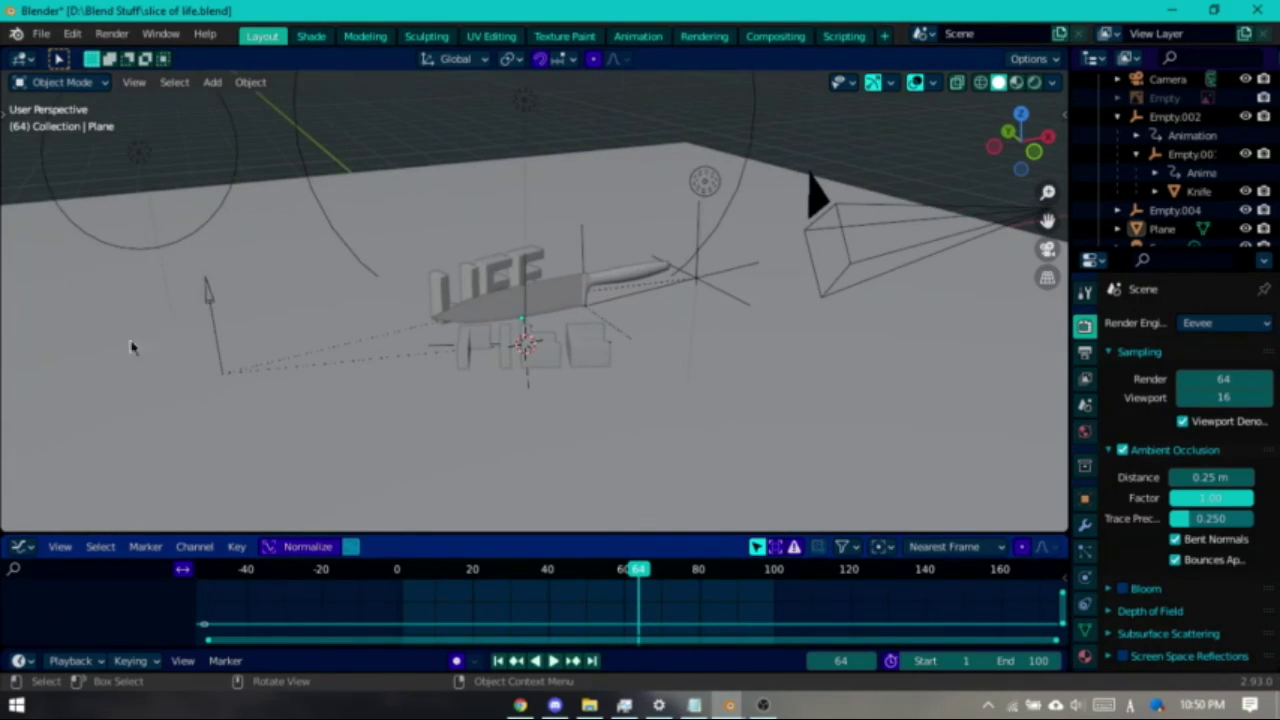
pyautogui.moveTo(817, 398); pyautogui.dragTo(783, 399, button='middle')
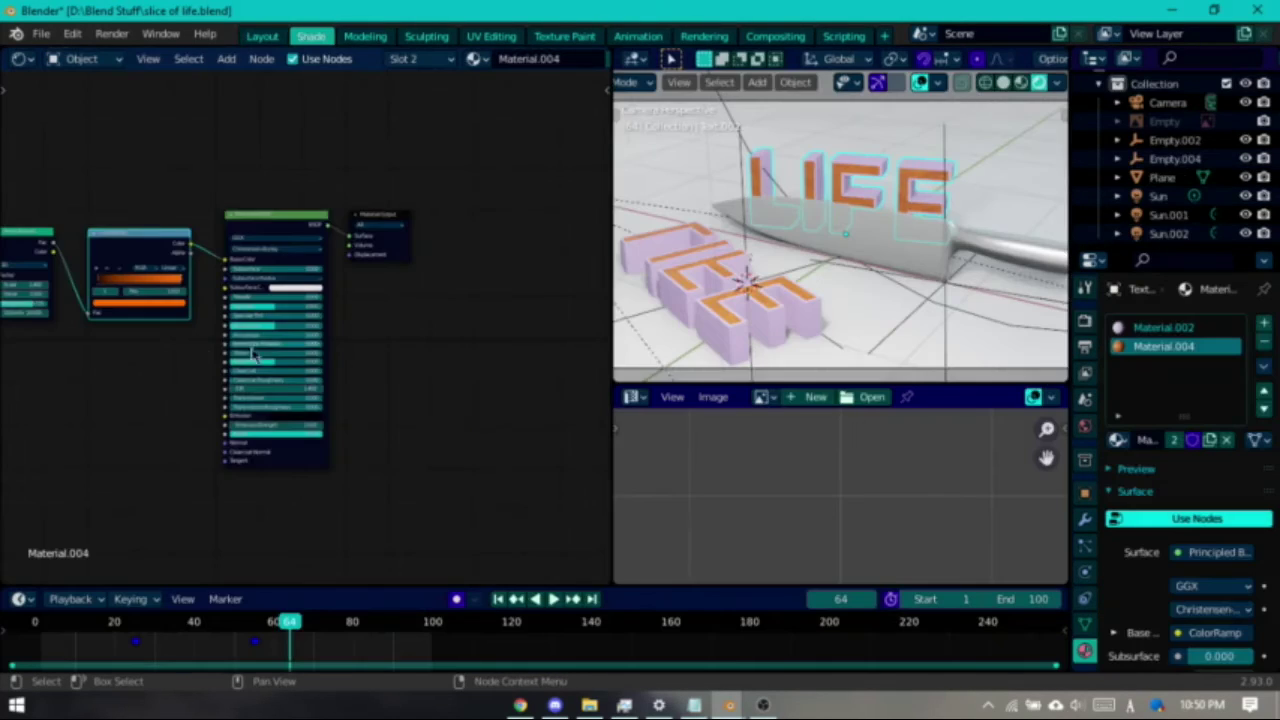
# Examine the letters' orange Material.004 node chain: Noise Texture, ColorRamp and Principled BSDF.
pyautogui.moveTo(264, 350); pyautogui.dragTo(398, 368, button='middle')
pyautogui.scroll(4, 400, 374)
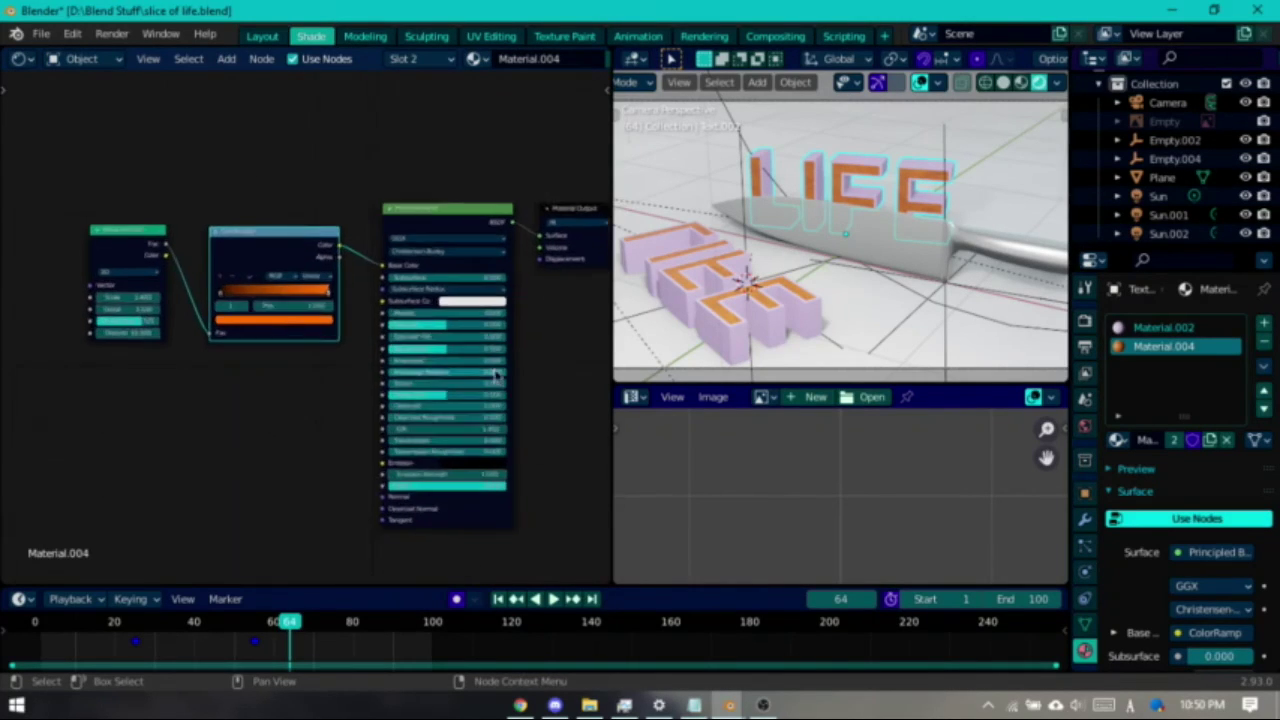
pyautogui.scroll(5, 335, 377)
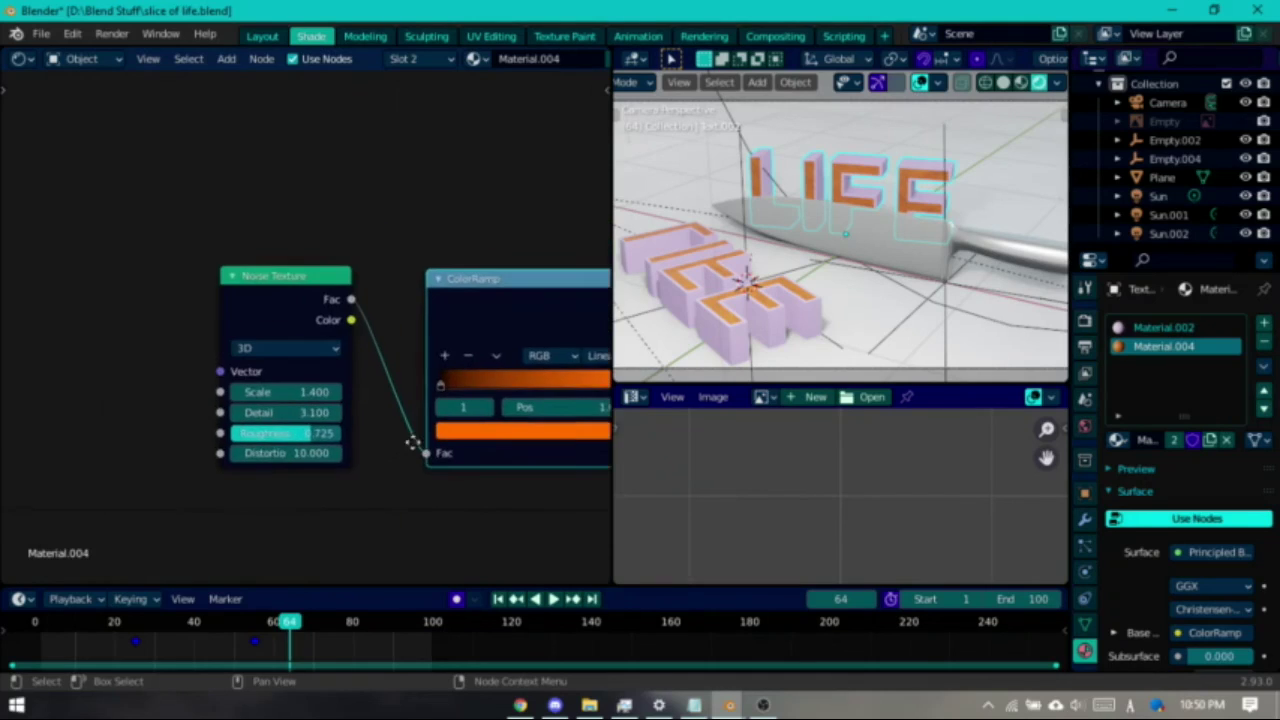
pyautogui.moveTo(411, 443); pyautogui.dragTo(149, 389, button='middle')
pyautogui.scroll(-1, 491, 369)
pyautogui.moveTo(491, 369); pyautogui.dragTo(149, 380, button='middle')
pyautogui.scroll(1, 149, 380)
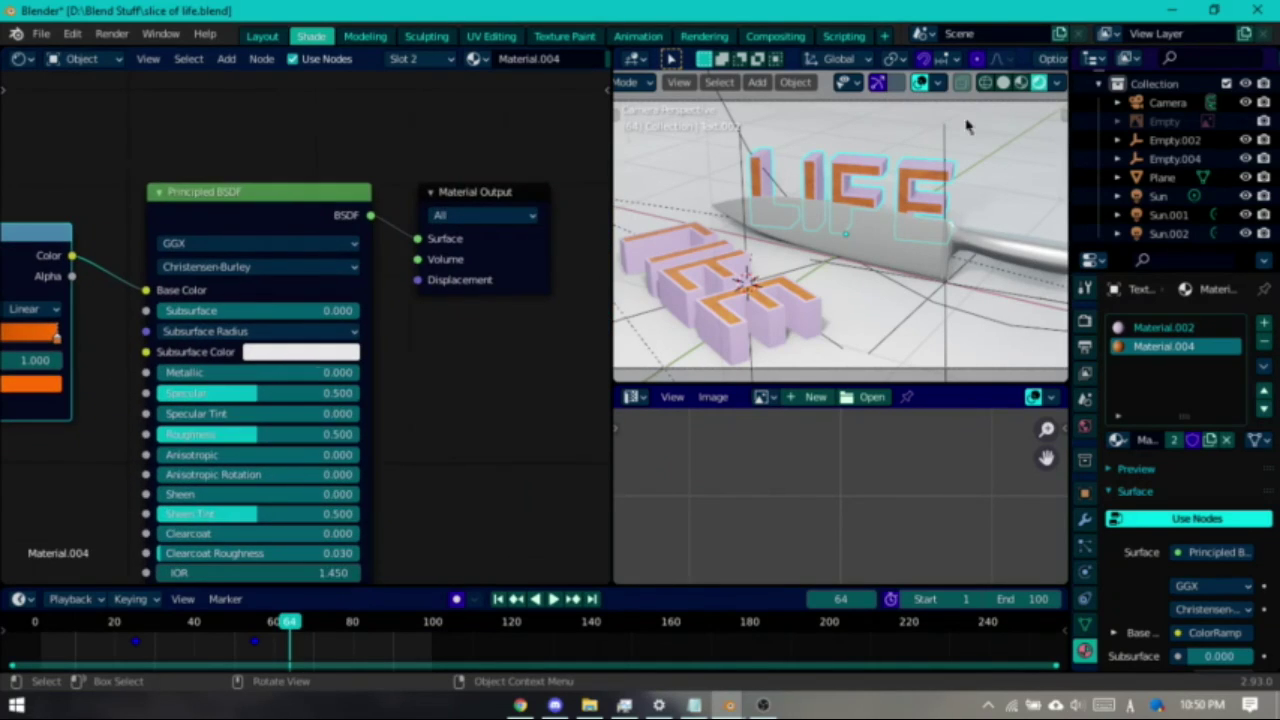
# Hide the viewport overlays in the rendered camera view and save slice of life.blend.
pyautogui.click(920, 83)
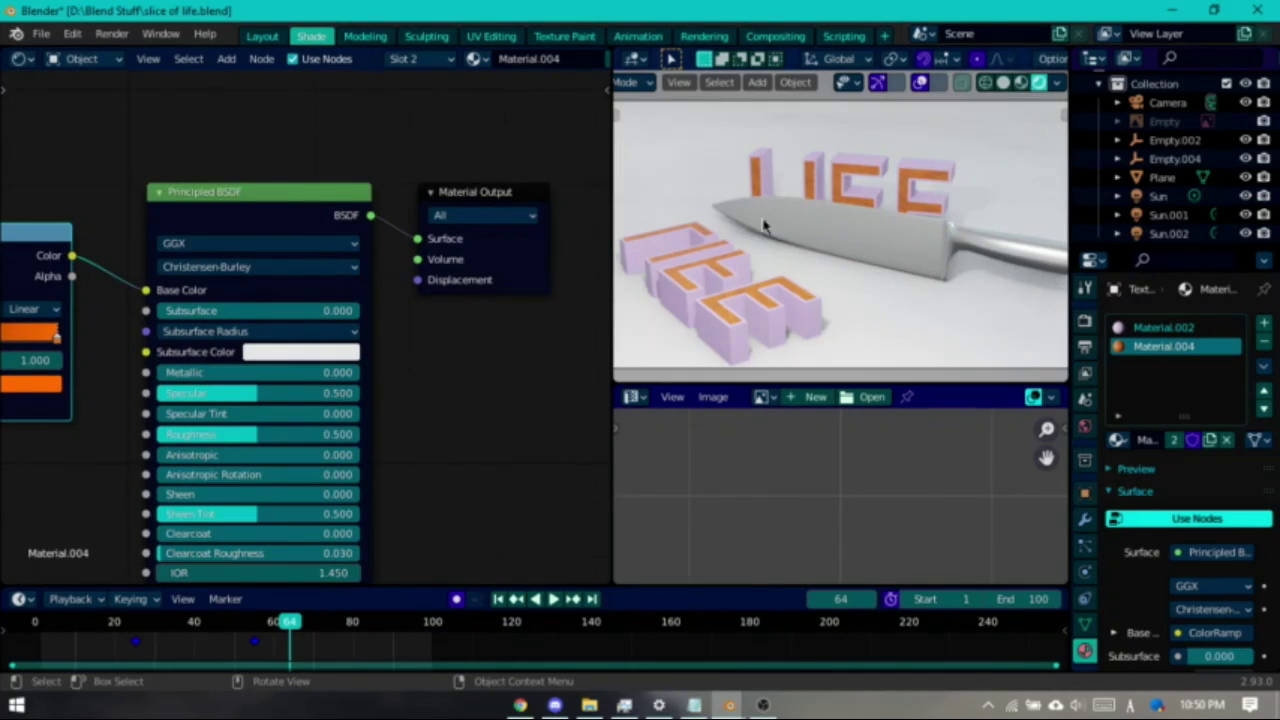
pyautogui.press('KP_0')
pyautogui.press('KP_0')
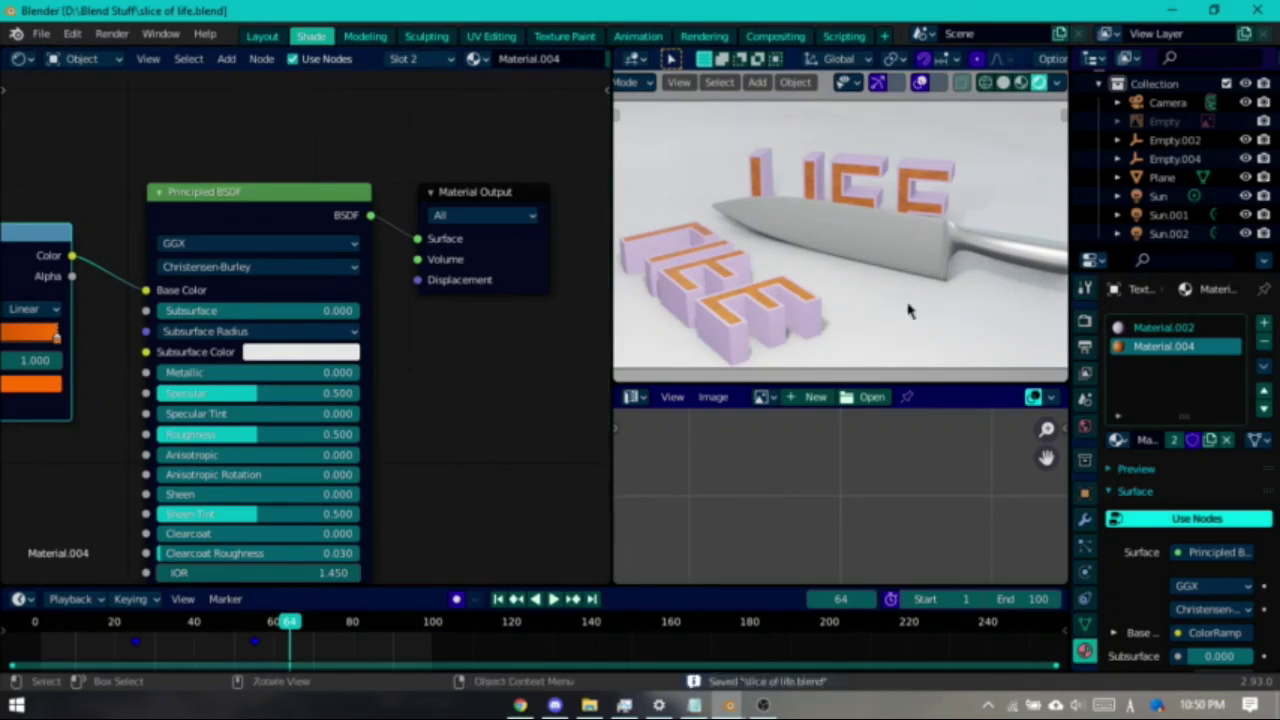
# Assign Material.002 to the LIFE text's second material slot in place of Material.004.
pyautogui.click(1117, 440)
pyautogui.click(1108, 489)
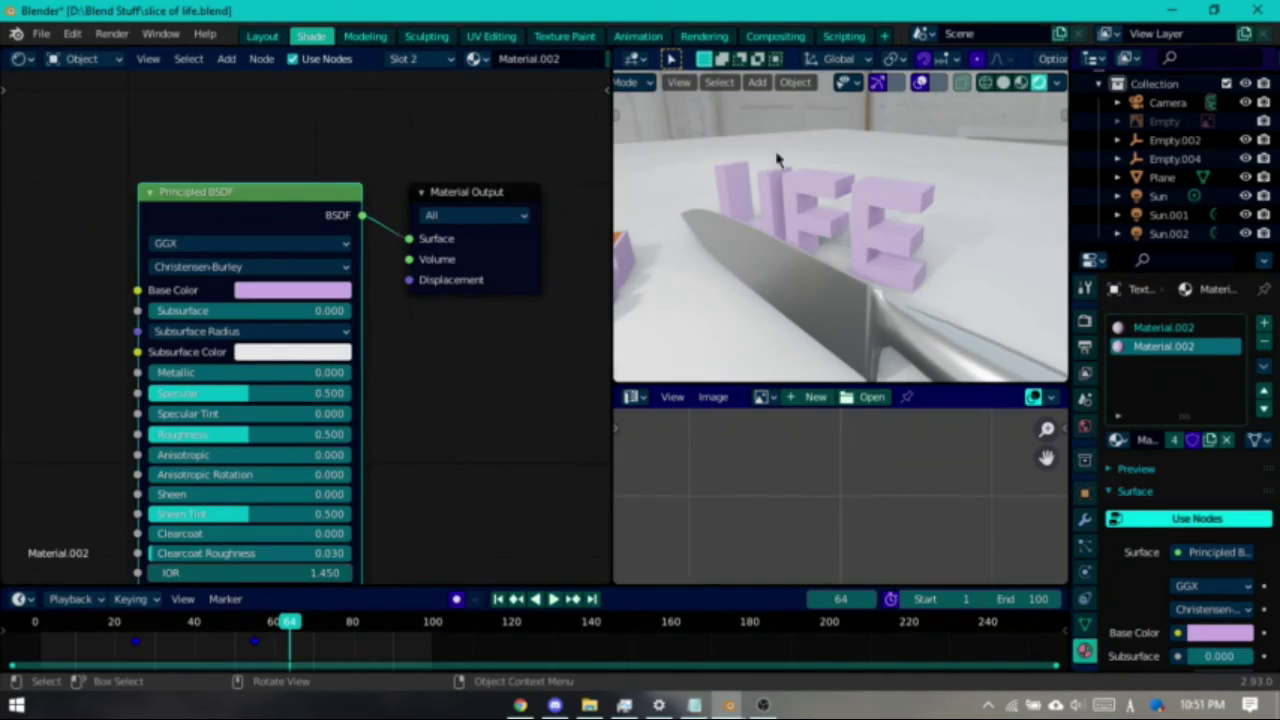
# Assign Material.004 to the LIFE text's second material slot in place of Material.002 and save slice of life.blend.
pyautogui.moveTo(874, 223); pyautogui.dragTo(757, 195, button='middle')
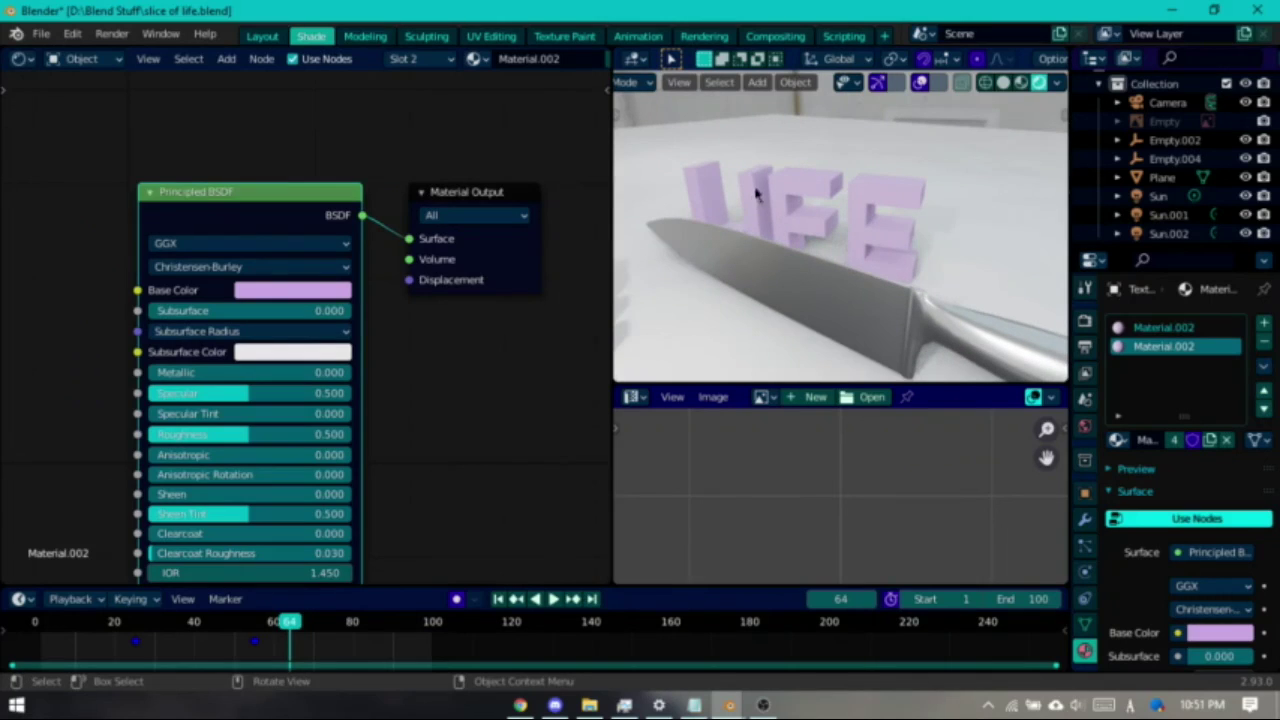
pyautogui.click(1117, 440)
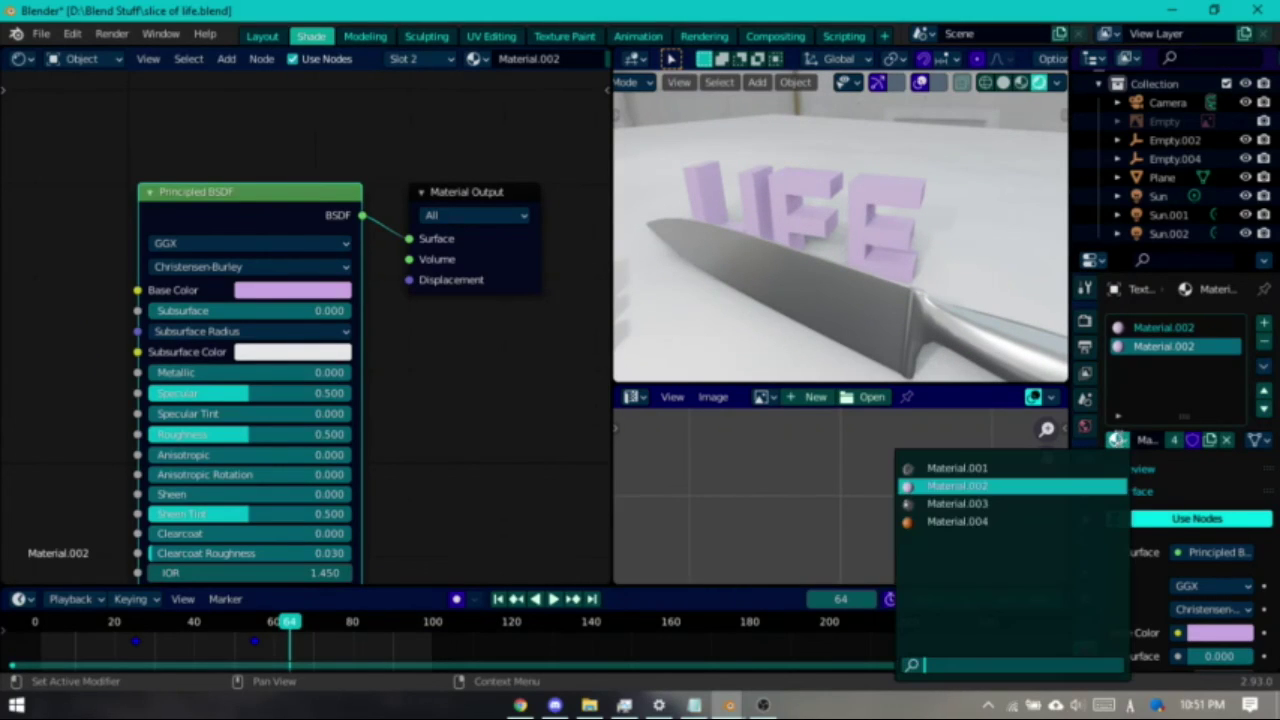
pyautogui.click(1088, 522)
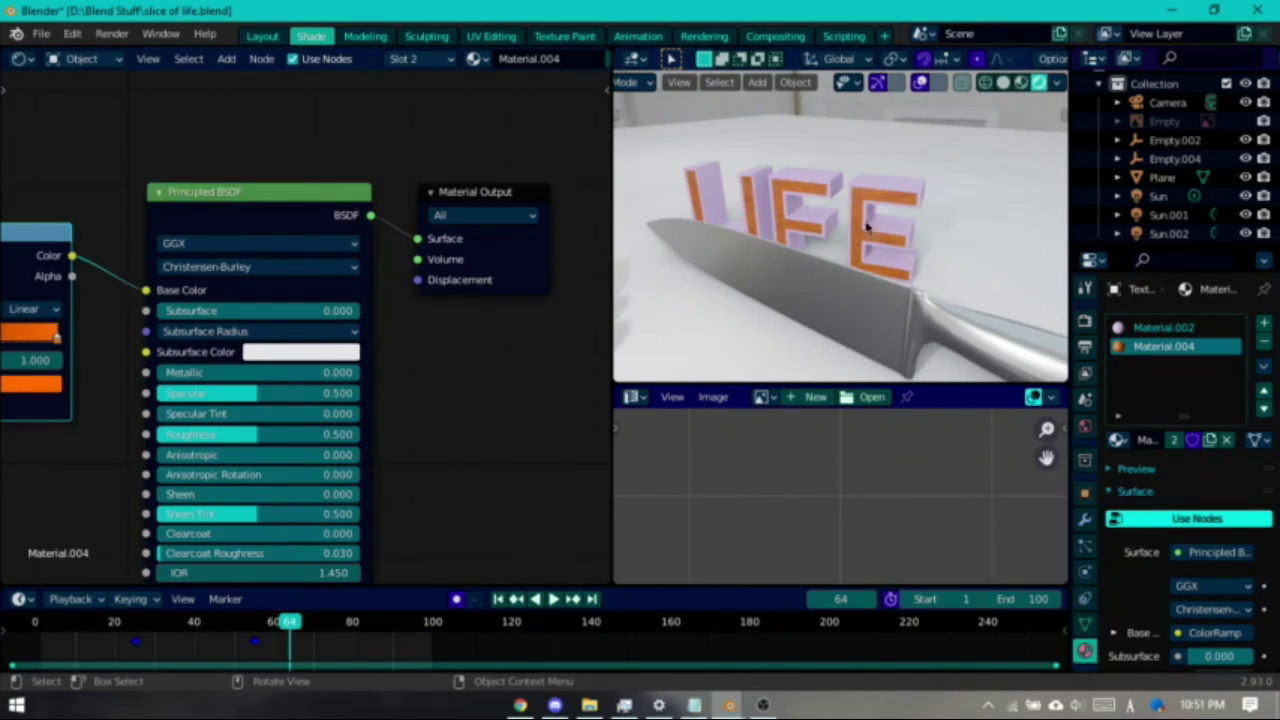
pyautogui.hotkey('ctrl', 's')
pyautogui.scroll(-4, 843, 325)
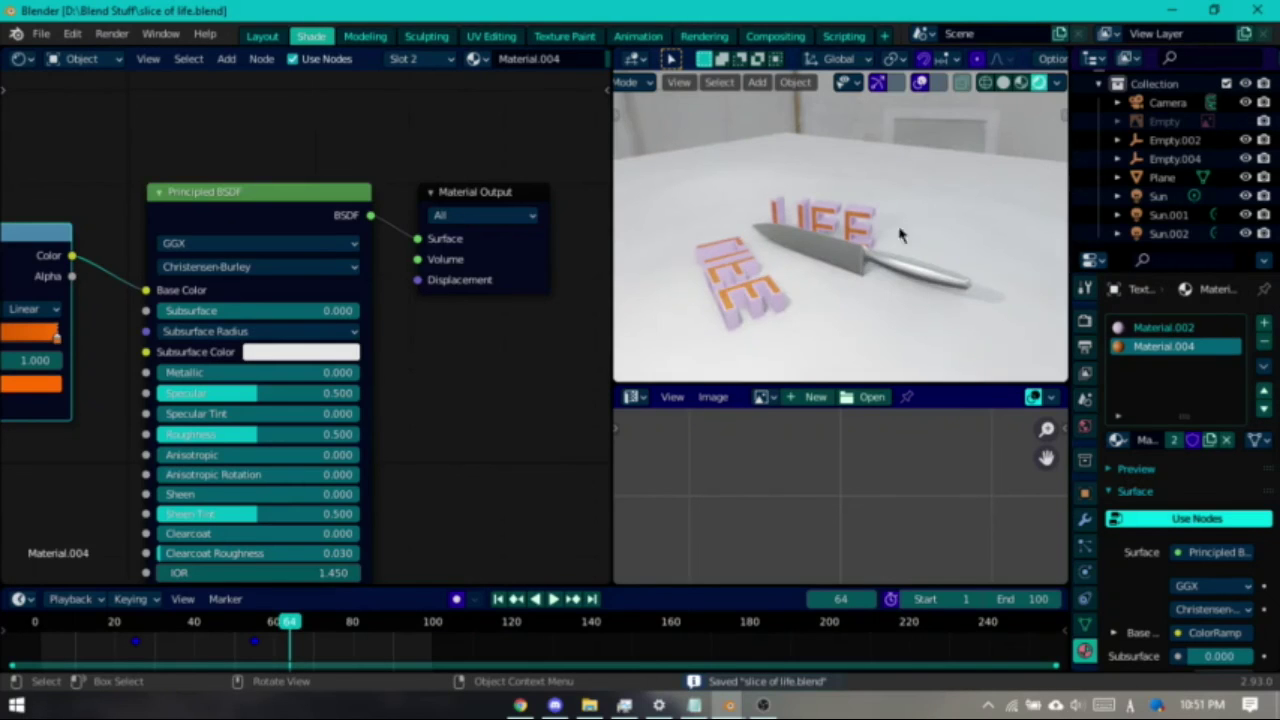
pyautogui.scroll(3, 975, 88)
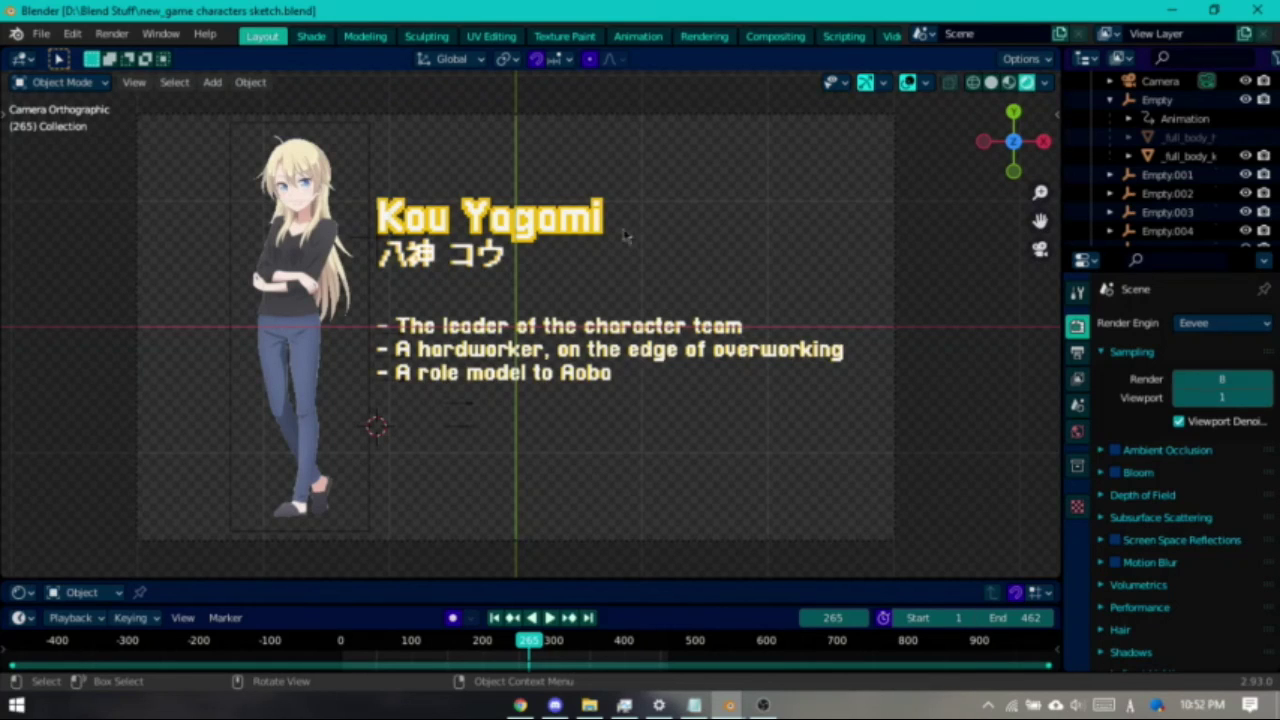
# Show the compositing node setup of new_game characters sketch.blend.
pyautogui.click(775, 36)
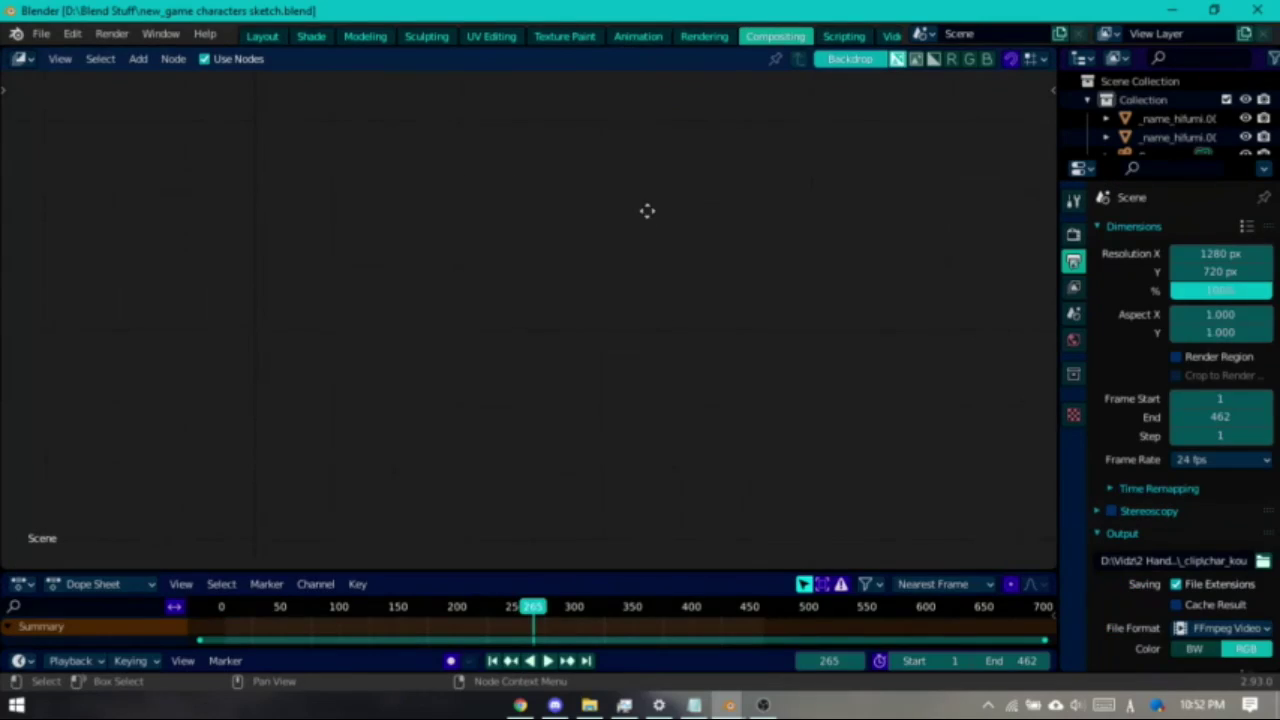